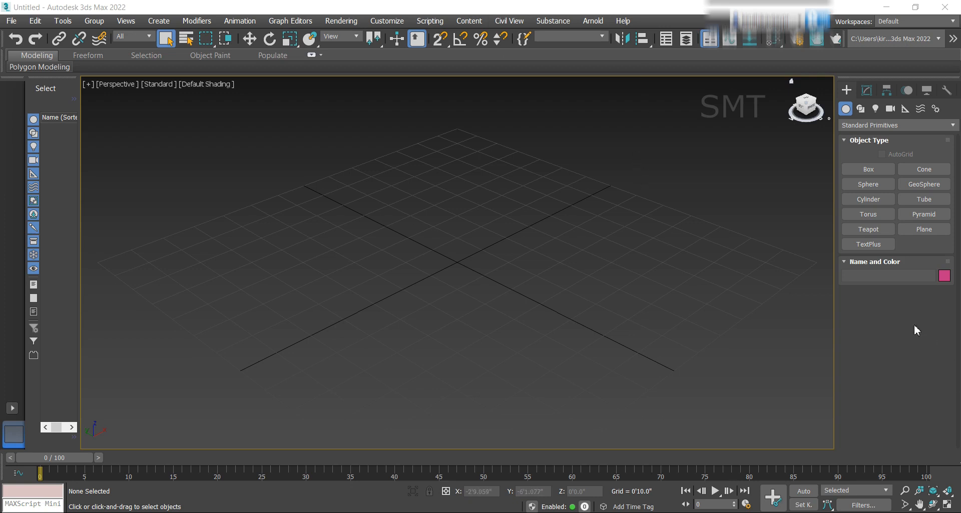
# Create a box centred near the grid origin, about 5'3" long, 4'11" wide and 3'3.5" high
pyautogui.click(875, 169)
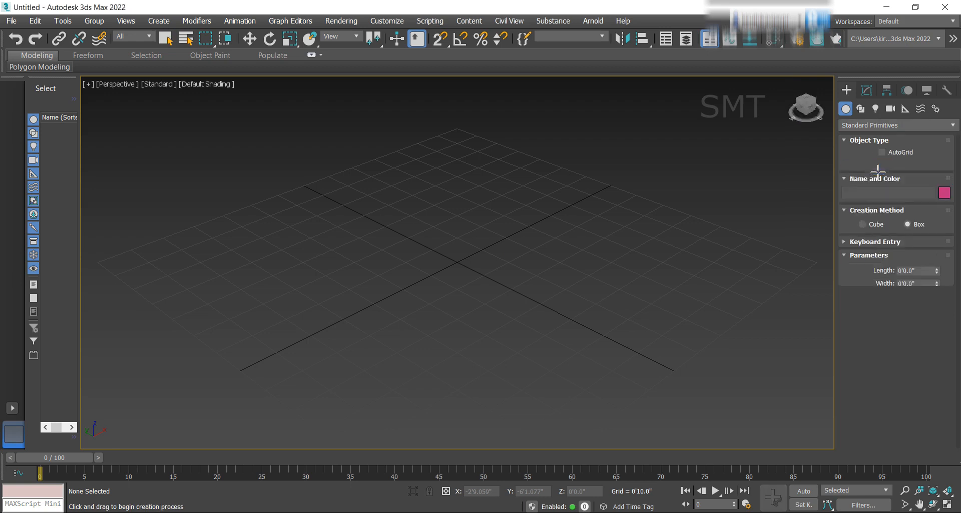
pyautogui.moveTo(452, 215); pyautogui.dragTo(464, 393)
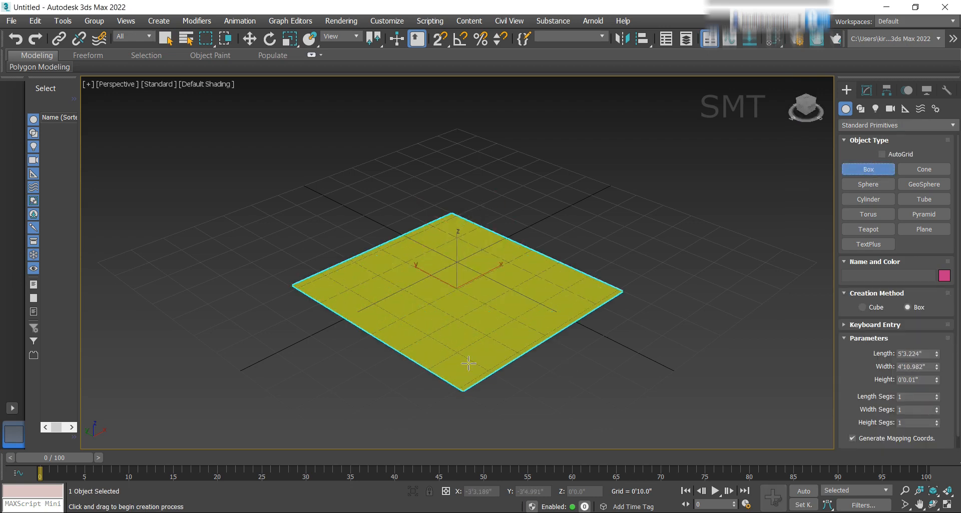
pyautogui.click(477, 262)
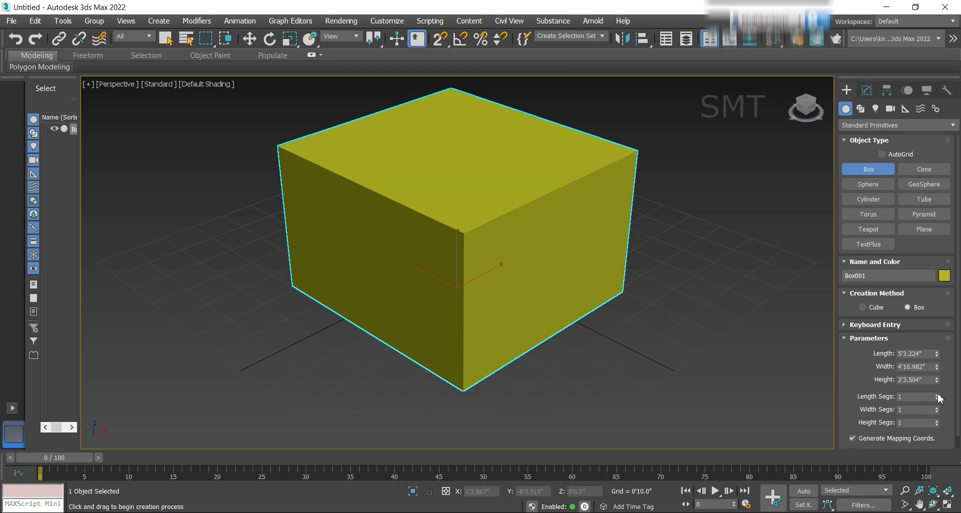
# Set the box's length, width and height segments to 4 each
pyautogui.click(937, 395)
pyautogui.click(937, 407)
pyautogui.click(936, 420)
pyautogui.click(936, 422)
# Add an Edit Poly modifier to the box and turn on edged-faces display in the viewport
pyautogui.click(867, 91)
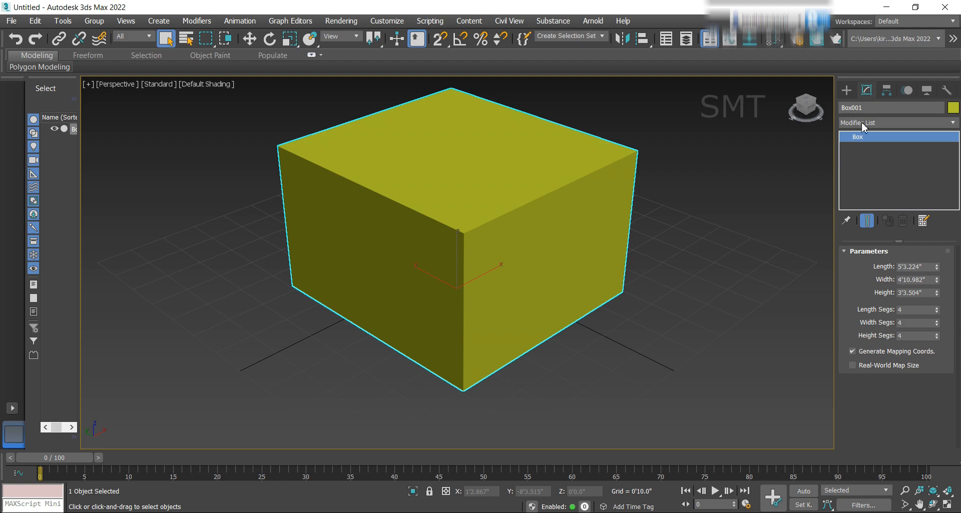
pyautogui.click(875, 123)
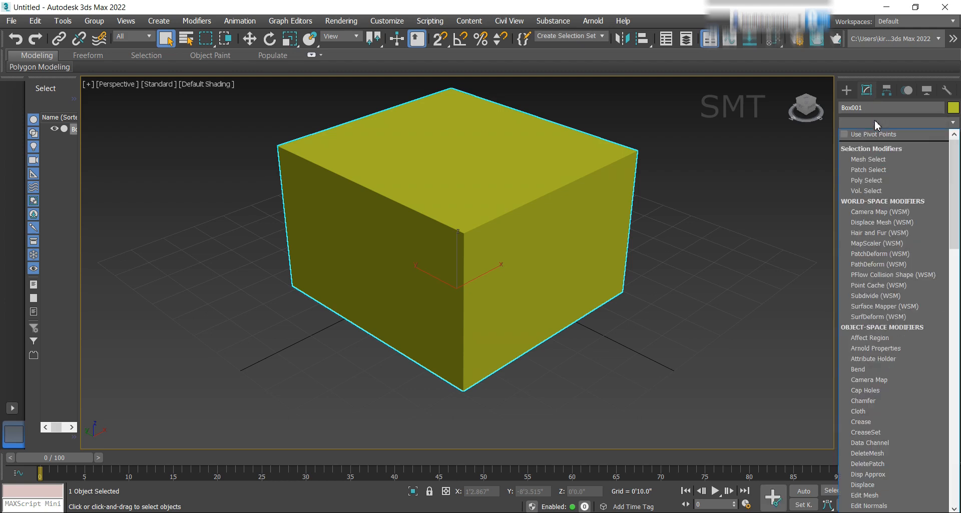
pyautogui.write('esh')
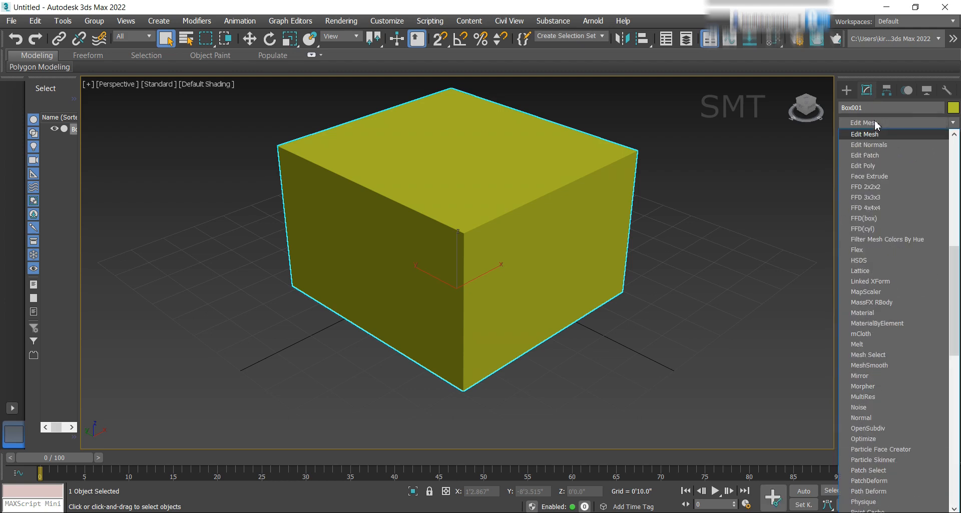
pyautogui.click(878, 164)
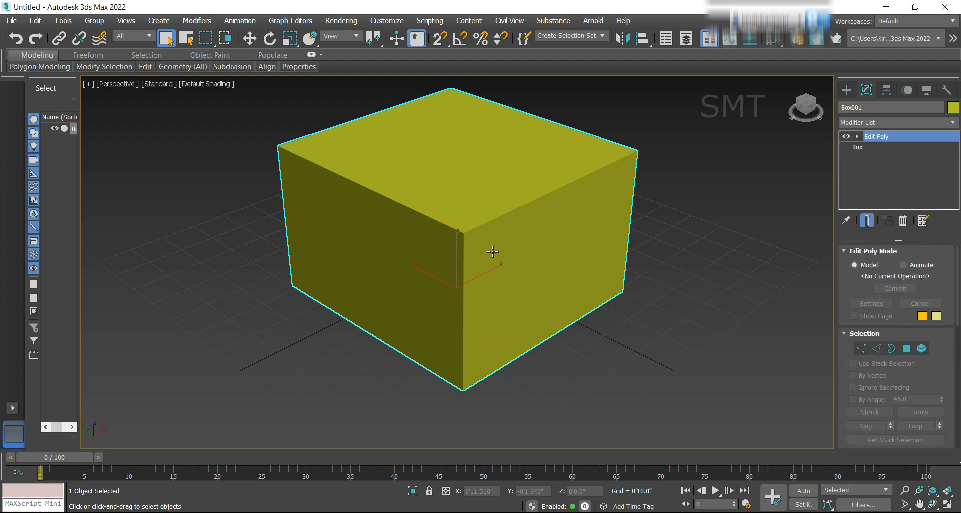
pyautogui.press('F4')
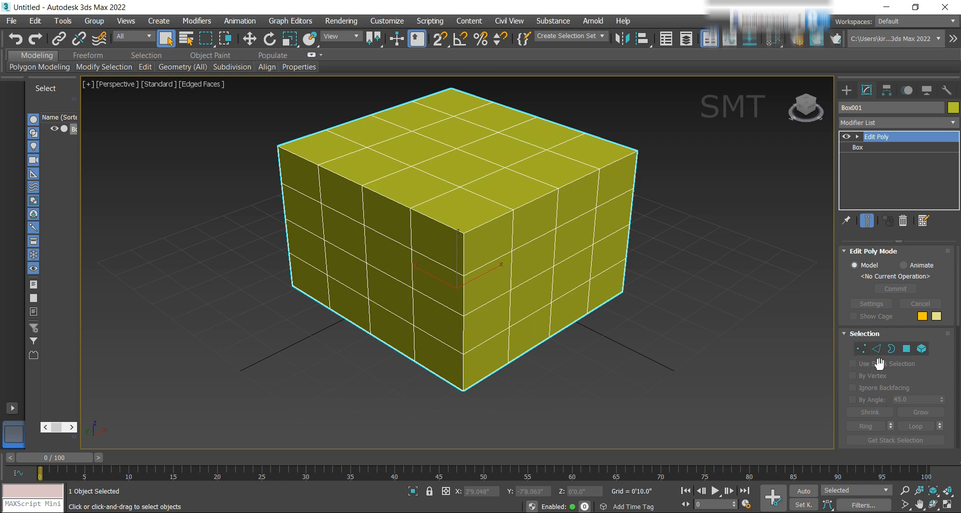
# Cycle through the vertex, edge, border, polygon and element sub-object levels of the Edit Poly modifier
pyautogui.press('1')
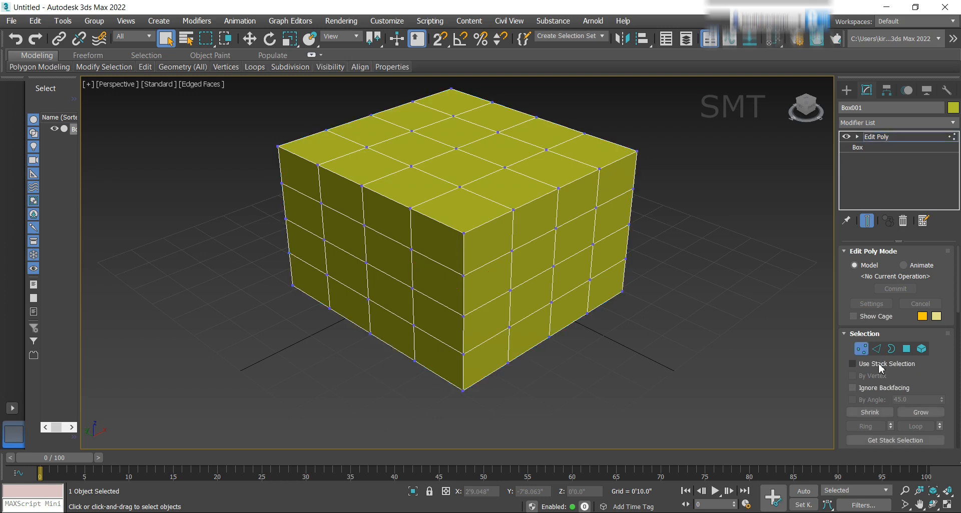
pyautogui.press('2')
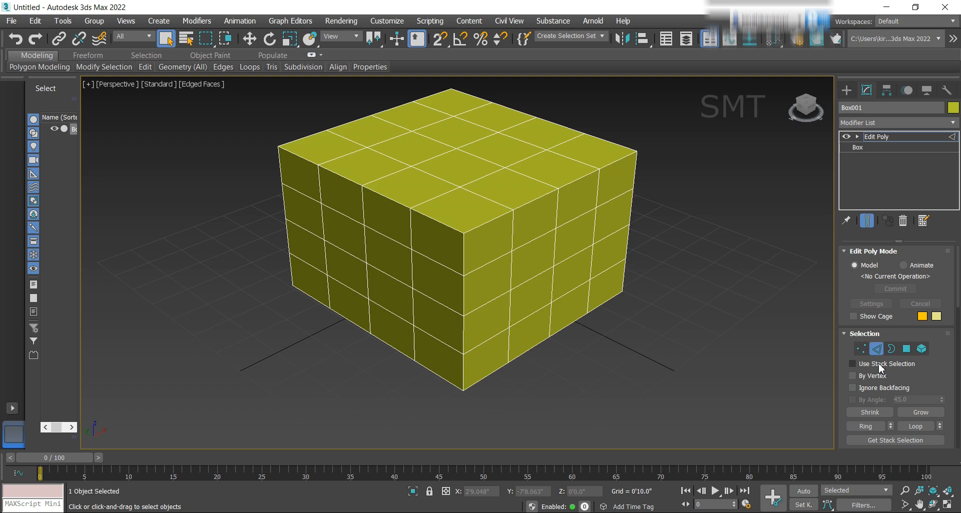
pyautogui.press('3')
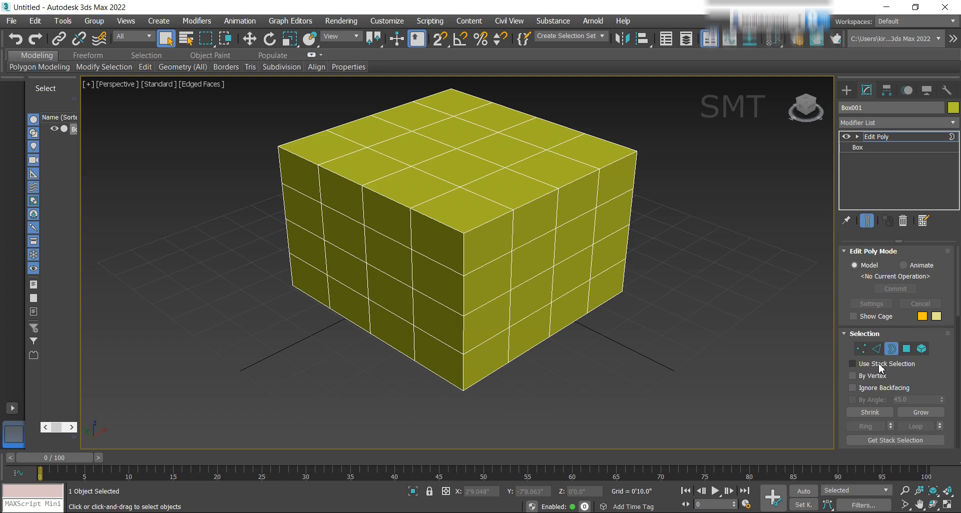
pyautogui.press('4')
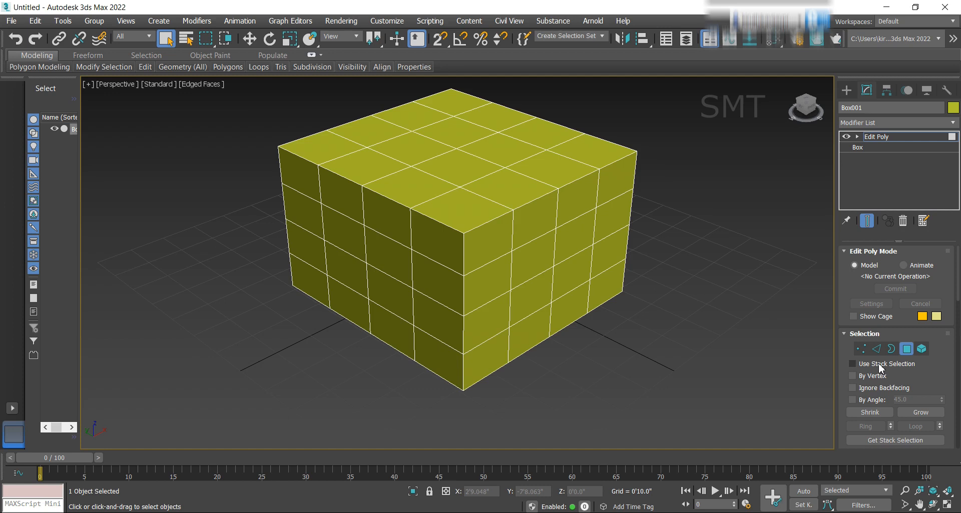
pyautogui.press('5')
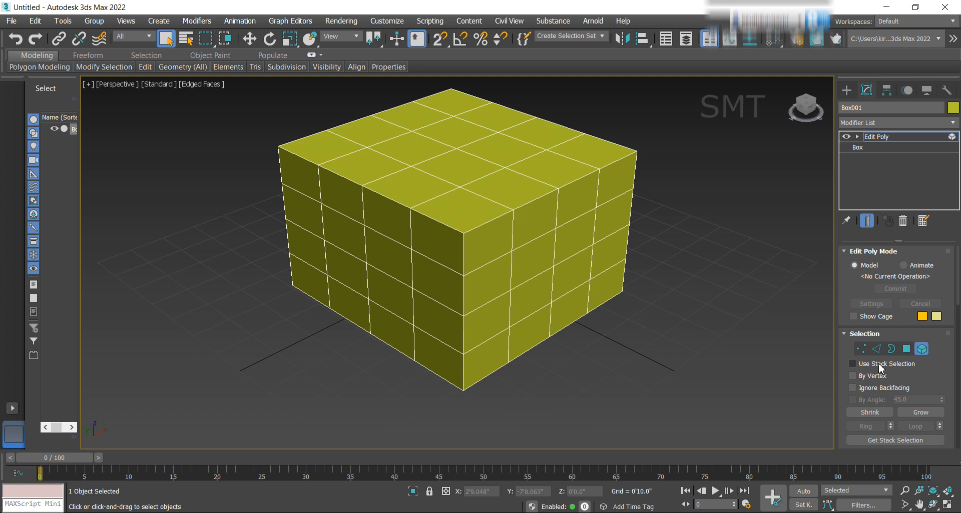
# At polygon level, extrude the row of four top polygons along the box's front edge downward in two stages, to Z about 2'2.3" and 1'1.7"
pyautogui.press('4')
pyautogui.click(473, 214)
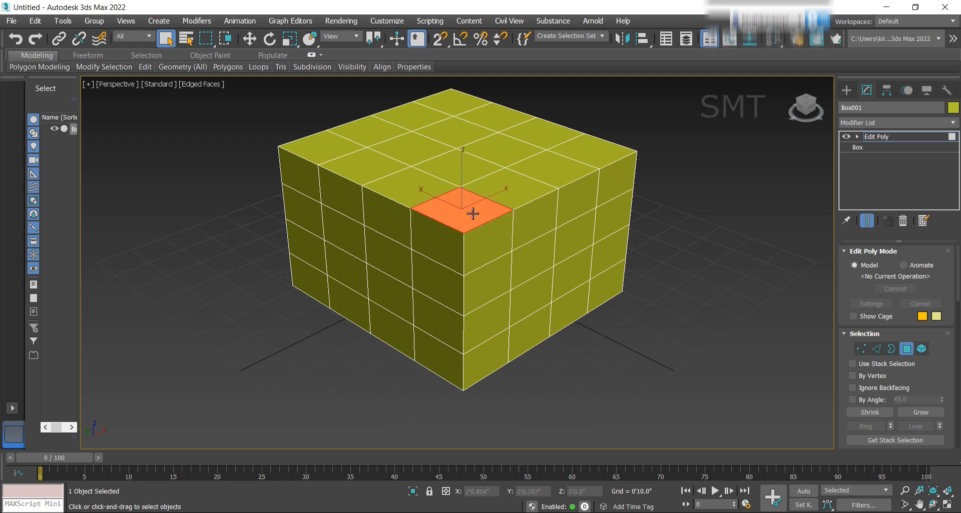
pyautogui.keyDown('ctrl'); pyautogui.click(523, 187); pyautogui.keyUp('ctrl')
pyautogui.keyDown('ctrl'); pyautogui.click(555, 170); pyautogui.keyUp('ctrl')
pyautogui.keyDown('ctrl'); pyautogui.click(586, 152); pyautogui.keyUp('ctrl')
pyautogui.press('w')
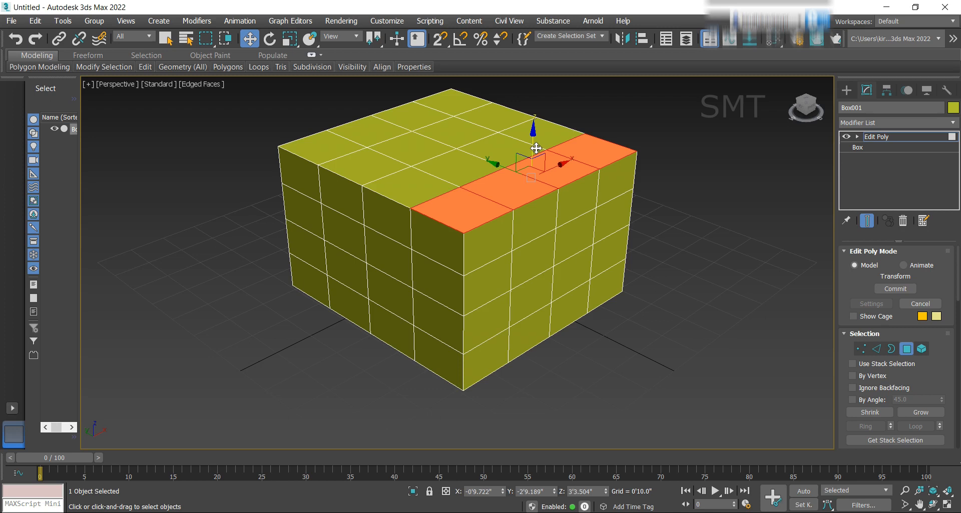
pyautogui.moveTo(534, 142); pyautogui.dragTo(525, 190)
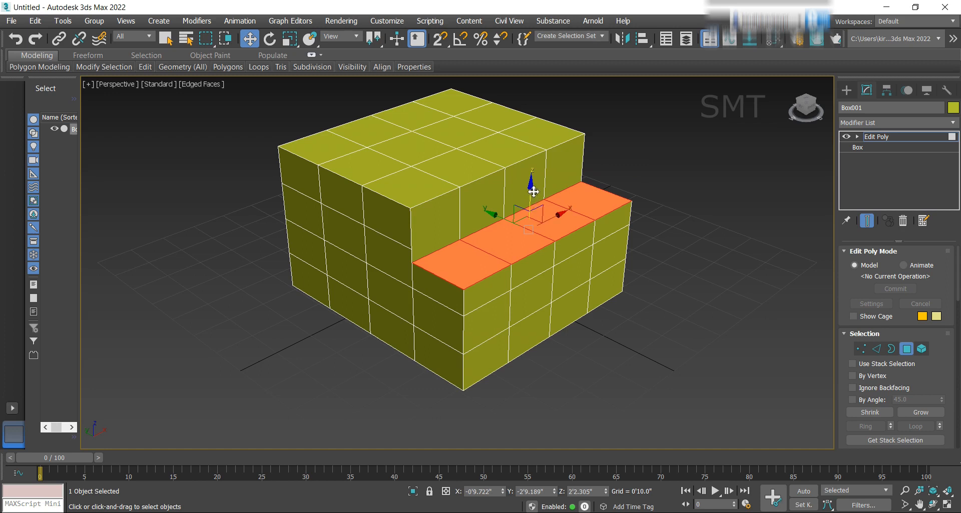
pyautogui.moveTo(533, 192); pyautogui.dragTo(529, 237)
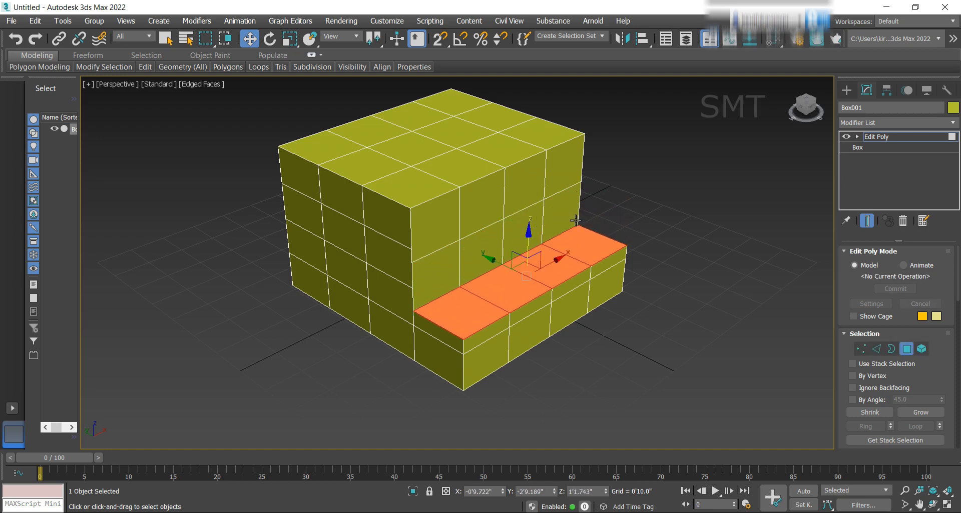
# Select the upper row of four polygons on the new step's inner wall and extrude it outward over the step along Y
pyautogui.click(444, 218)
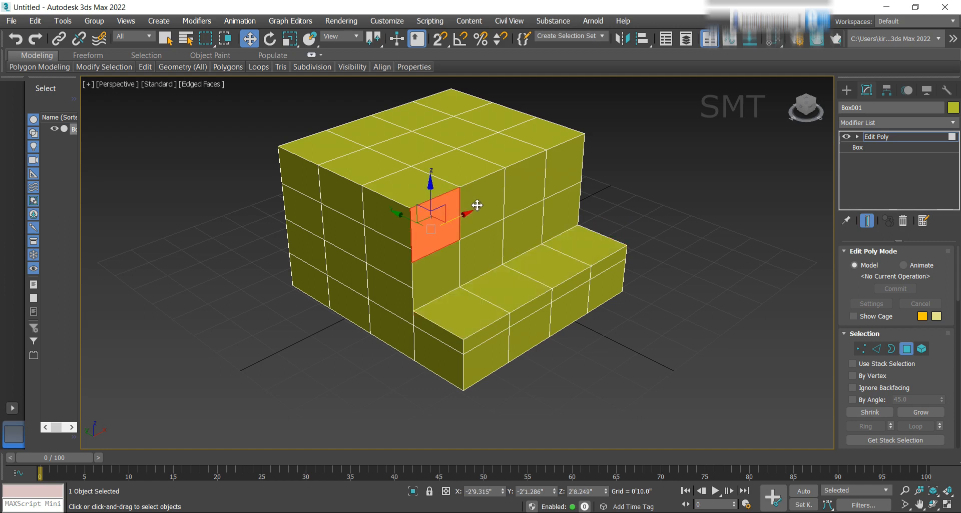
pyautogui.keyDown('ctrl'); pyautogui.click(477, 205); pyautogui.keyUp('ctrl')
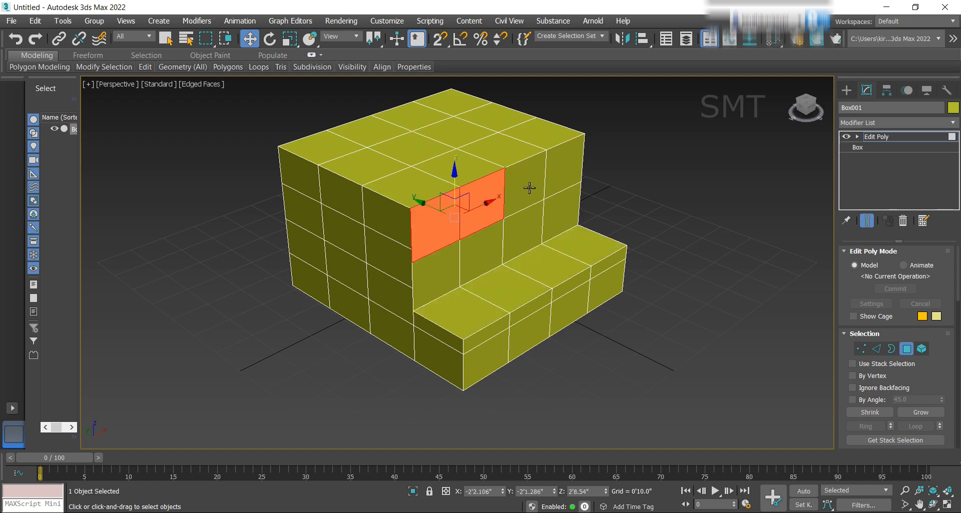
pyautogui.keyDown('ctrl'); pyautogui.click(529, 189); pyautogui.keyUp('ctrl')
pyautogui.keyDown('ctrl'); pyautogui.click(552, 175); pyautogui.keyUp('ctrl')
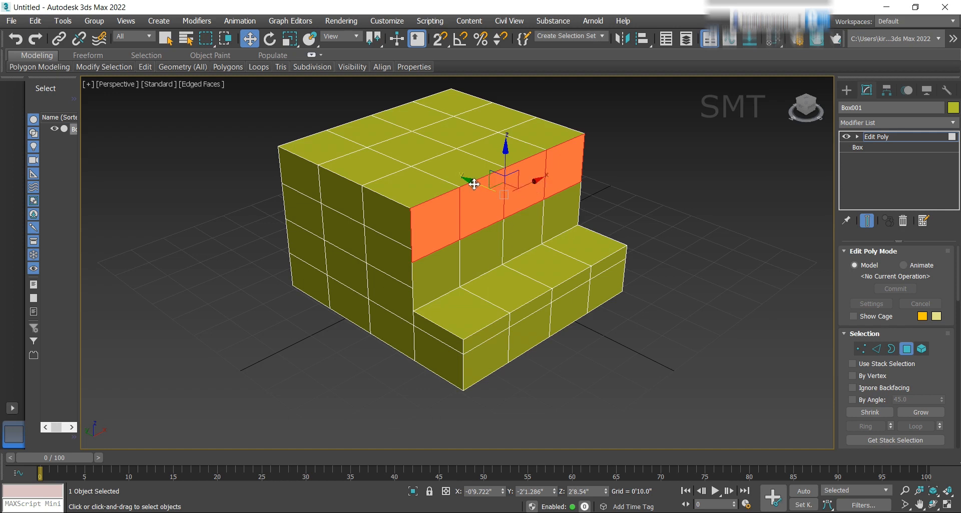
pyautogui.moveTo(474, 183); pyautogui.dragTo(534, 227)
pyautogui.press('F2')
pyautogui.press('F2')
pyautogui.press('F2')
pyautogui.press('F2')
pyautogui.press('F2')
pyautogui.press('F2')
pyautogui.press('F2')
pyautogui.press('F2')
# Select the 2x2 group of polygons beside the notch on the box's side and extrude it inward along X
pyautogui.click(443, 147)
pyautogui.click(343, 229)
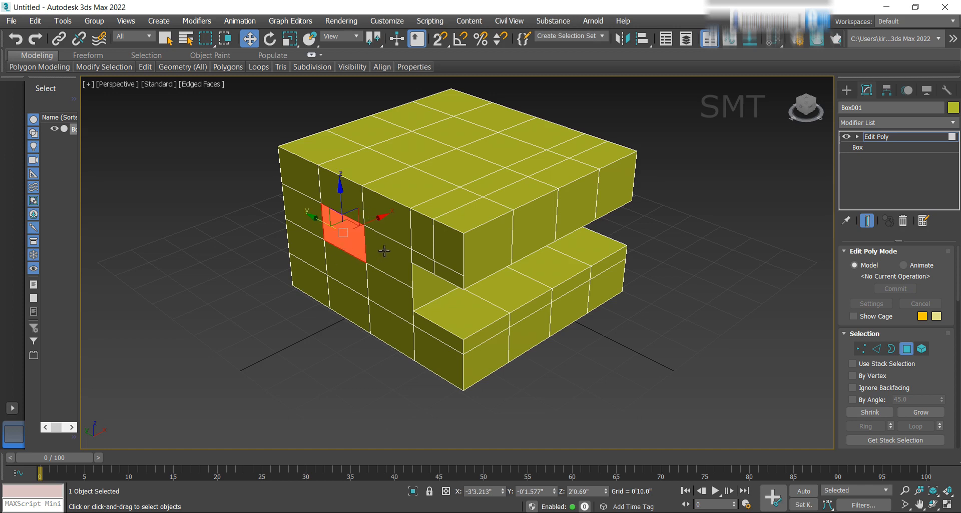
pyautogui.click(384, 252)
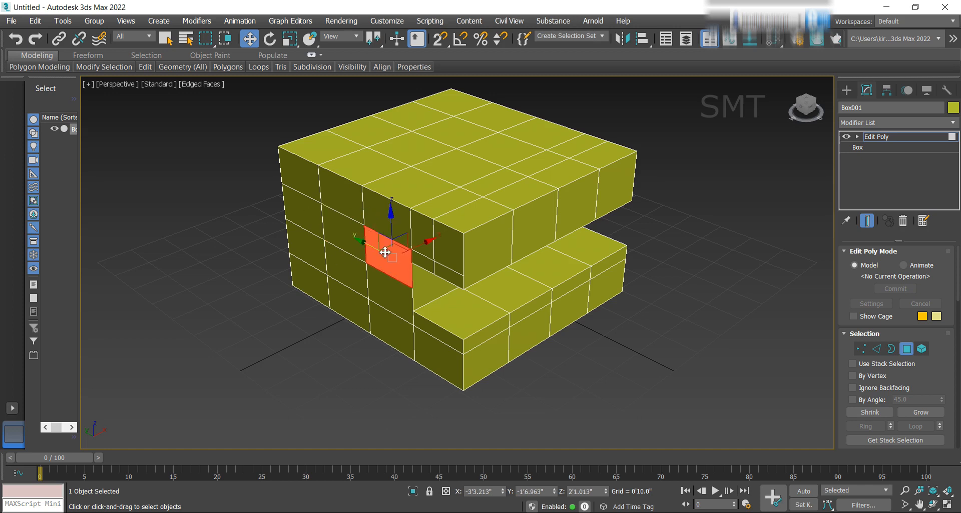
pyautogui.keyDown('ctrl'); pyautogui.click(354, 246); pyautogui.keyUp('ctrl')
pyautogui.keyDown('ctrl'); pyautogui.click(347, 273); pyautogui.keyUp('ctrl')
pyautogui.keyDown('ctrl'); pyautogui.click(385, 292); pyautogui.keyUp('ctrl')
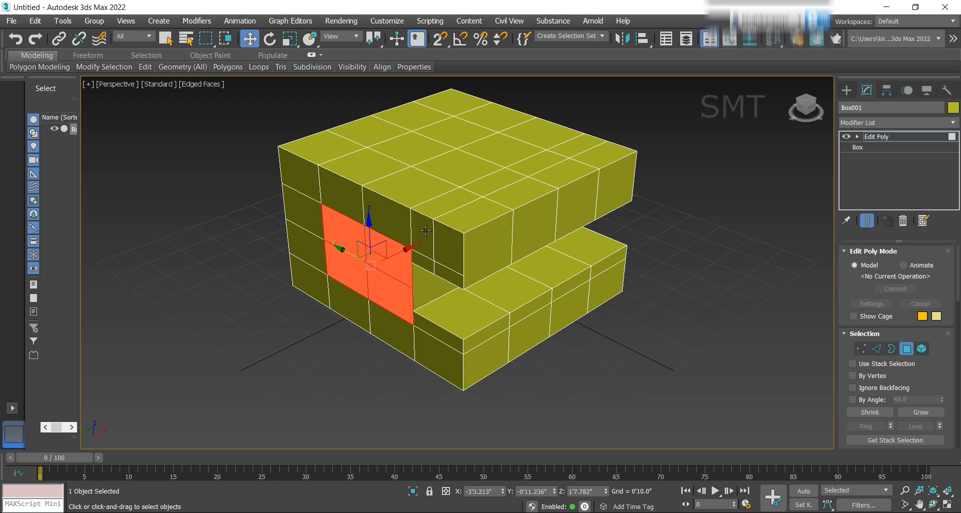
pyautogui.moveTo(402, 250); pyautogui.dragTo(686, 151)
pyautogui.click(686, 159)
# Extrude the four polygons at the middle of the top face downward to form a recess, and clear the selection
pyautogui.moveTo(808, 118); pyautogui.dragTo(831, 119)
pyautogui.keyDown('alt'); pyautogui.moveTo(456, 263); pyautogui.dragTo(457, 262, button='middle'); pyautogui.keyUp('alt')
pyautogui.click(383, 159)
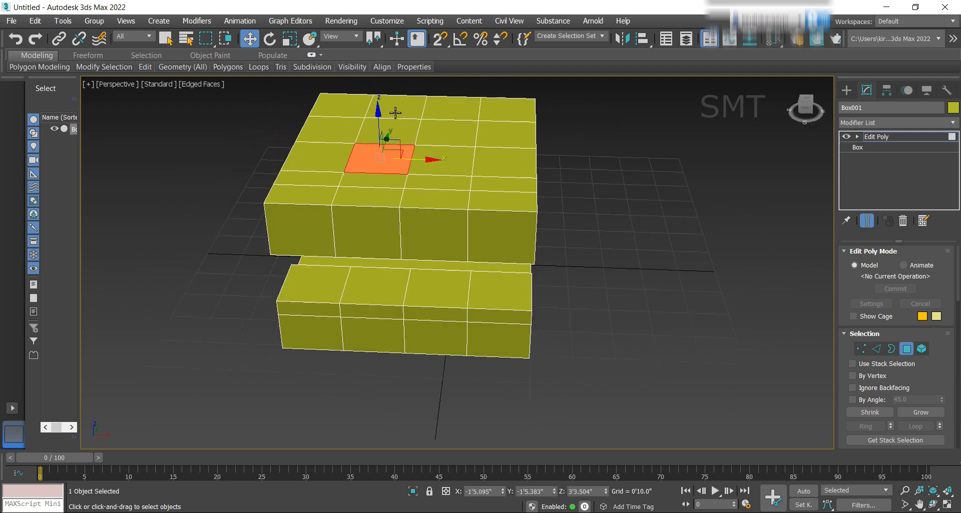
pyautogui.keyDown('ctrl'); pyautogui.keyDown('shift'); pyautogui.click(436, 133); pyautogui.keyUp('shift'); pyautogui.keyUp('ctrl')
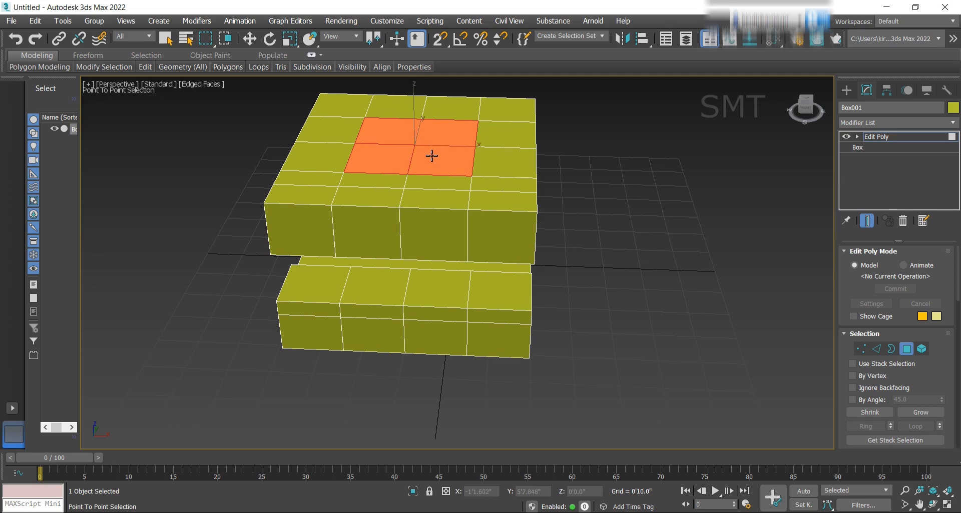
pyautogui.press('w')
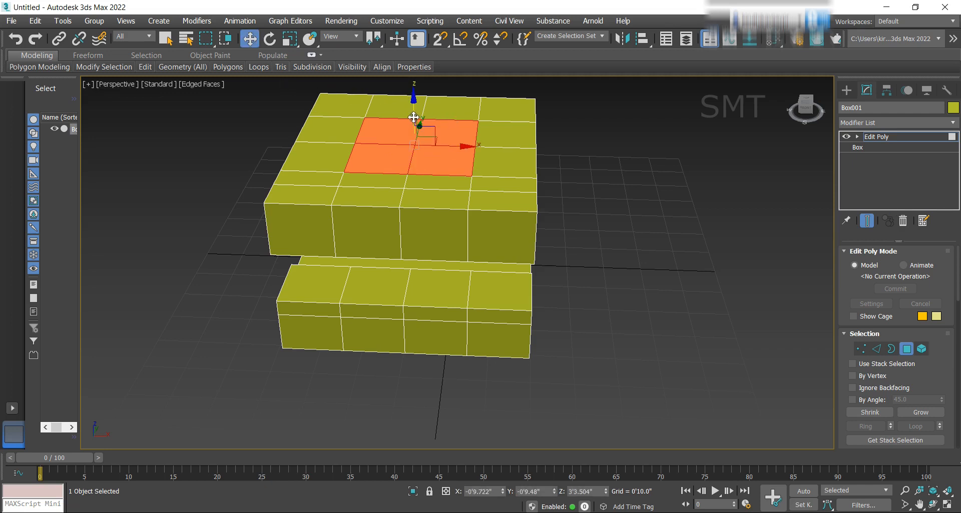
pyautogui.moveTo(413, 117); pyautogui.dragTo(418, 229)
pyautogui.hotkey('ctrl', 'd')
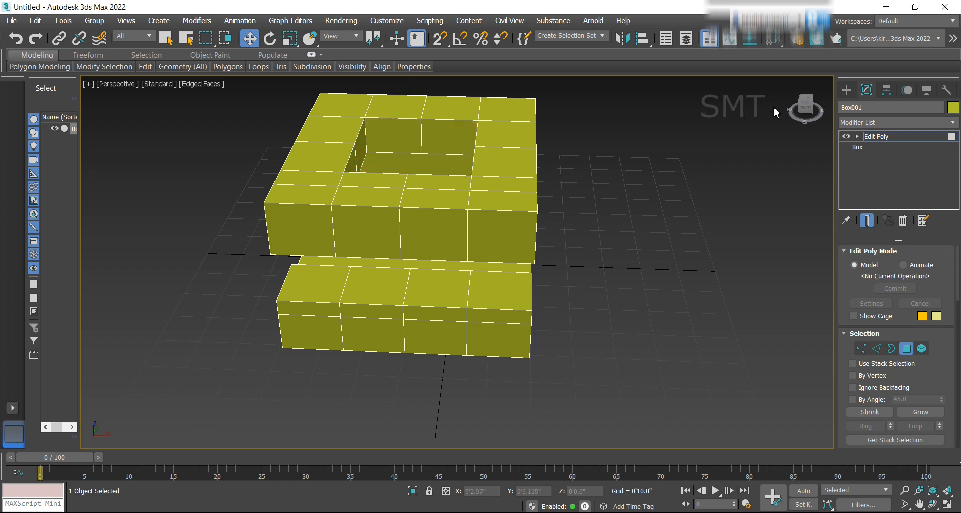
# Select one polygon in the second row of the box's back face and scale it down slightly to create an inset
pyautogui.keyDown('alt'); pyautogui.moveTo(457, 260); pyautogui.dragTo(457, 264, button='middle'); pyautogui.keyUp('alt')
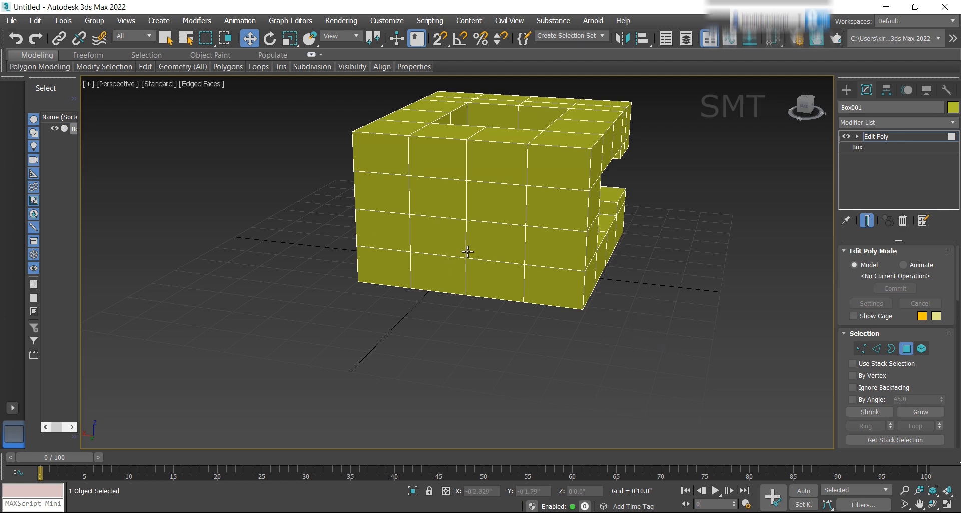
pyautogui.click(446, 204)
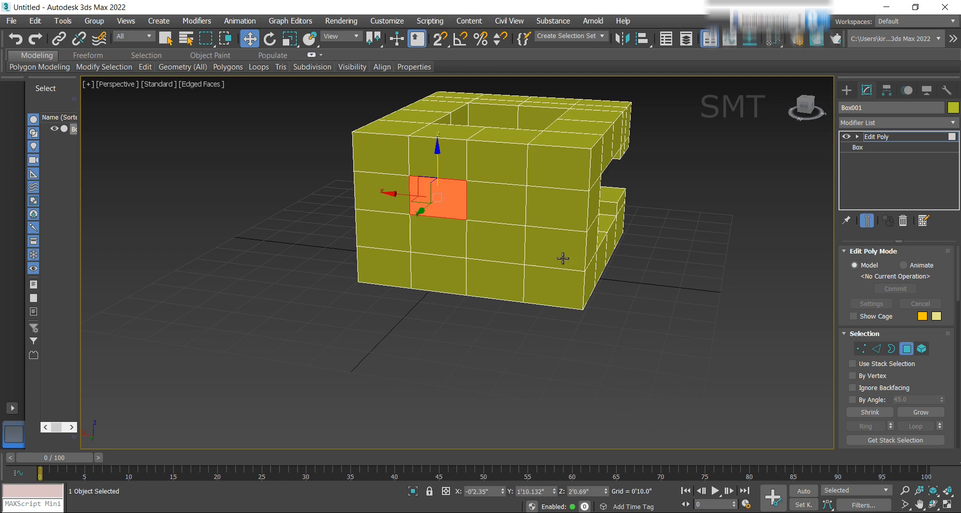
pyautogui.click(291, 42)
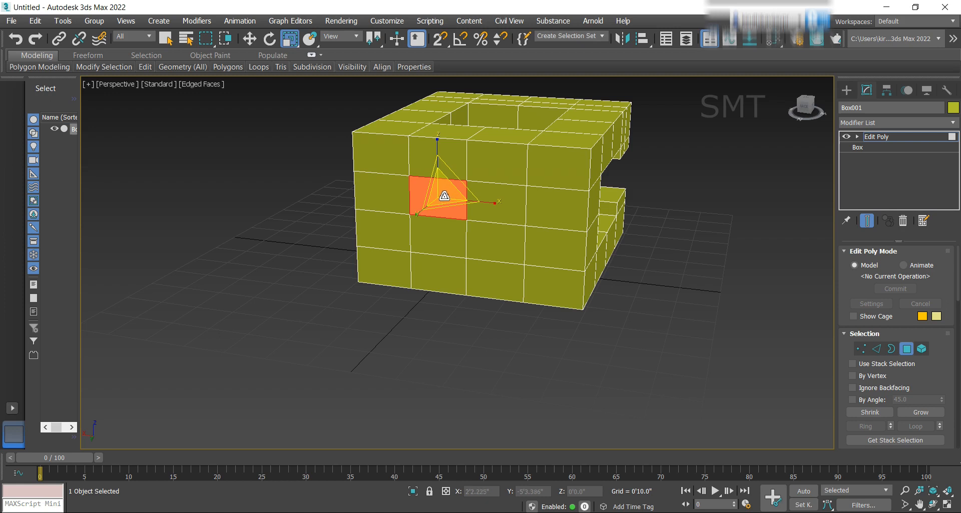
pyautogui.moveTo(444, 195); pyautogui.dragTo(440, 202)
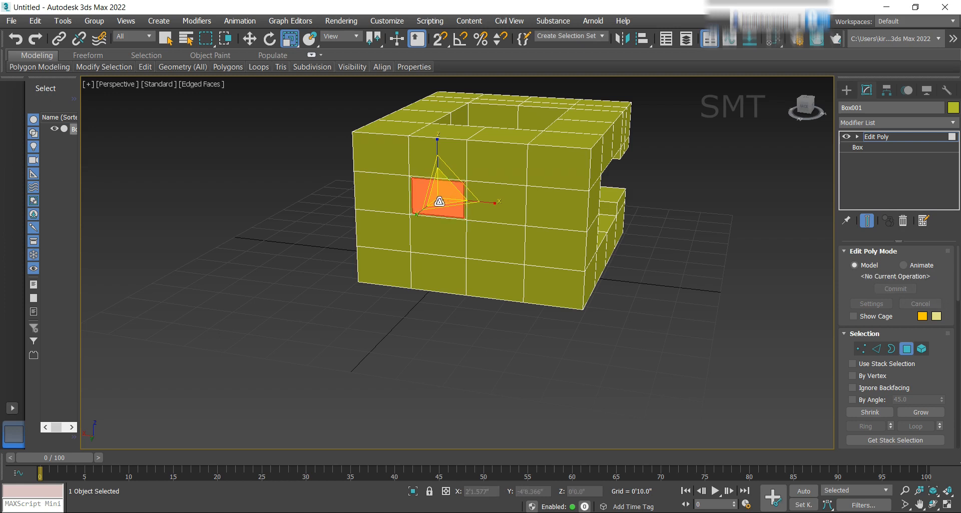
# Extrude the inset polygon outward along Y in two stages of about 1.5" and 4.3", and scale a slight inset into its outer face
pyautogui.click(253, 42)
pyautogui.moveTo(423, 208)
pyautogui.mouseDown()
pyautogui.moveTo(418, 216)
pyautogui.moveTo(424, 210)
pyautogui.mouseUp()
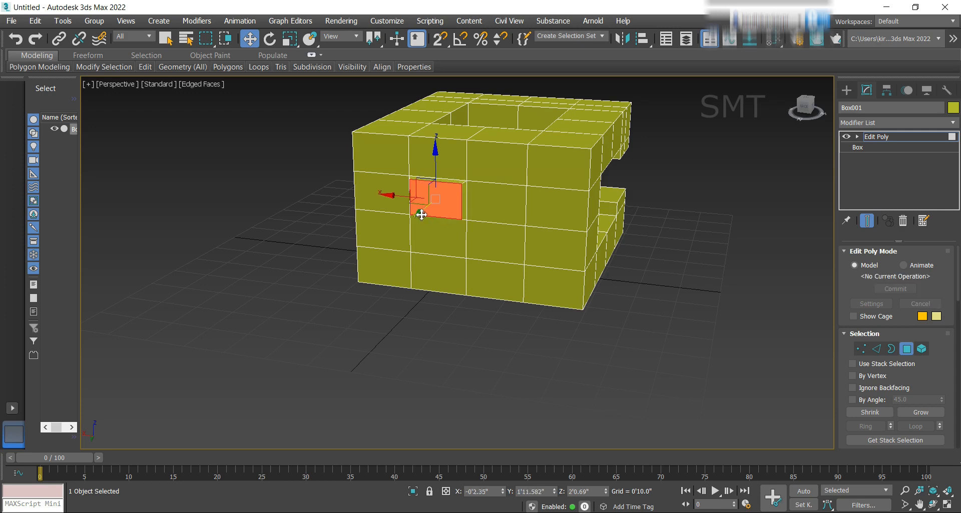
pyautogui.moveTo(420, 215); pyautogui.dragTo(414, 225)
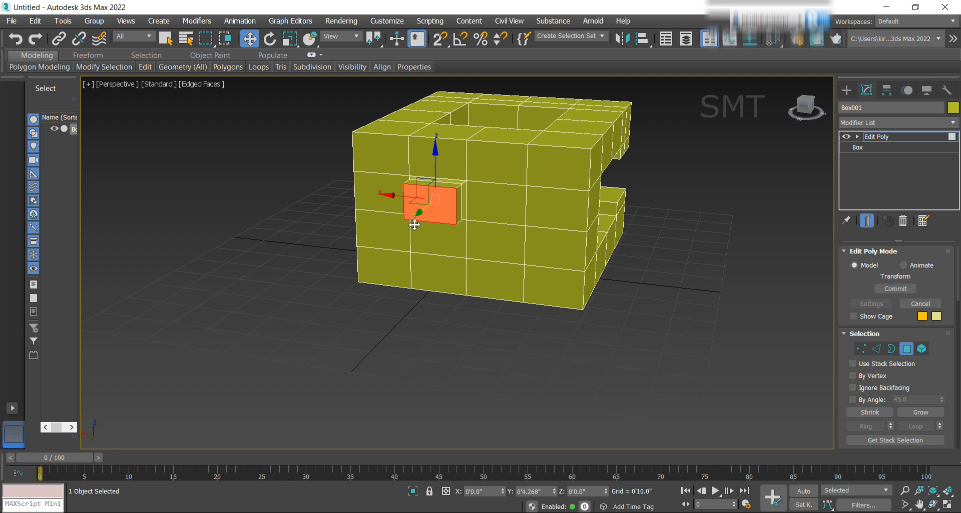
pyautogui.click(290, 39)
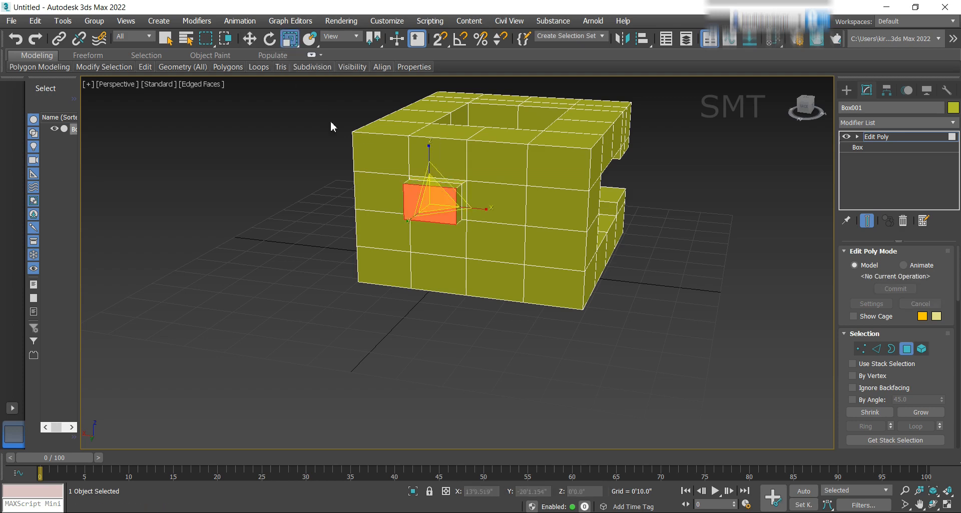
pyautogui.moveTo(432, 200); pyautogui.dragTo(433, 203)
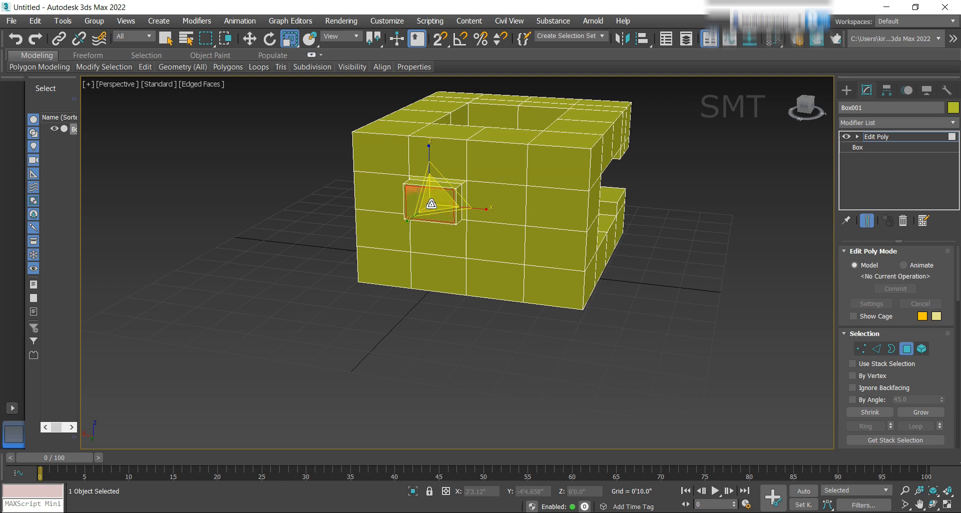
# Extrude the protrusion's outer face outward along Y, scale it into a slight inset, and extrude it about 5.2" further
pyautogui.click(249, 38)
pyautogui.moveTo(415, 220); pyautogui.dragTo(406, 228)
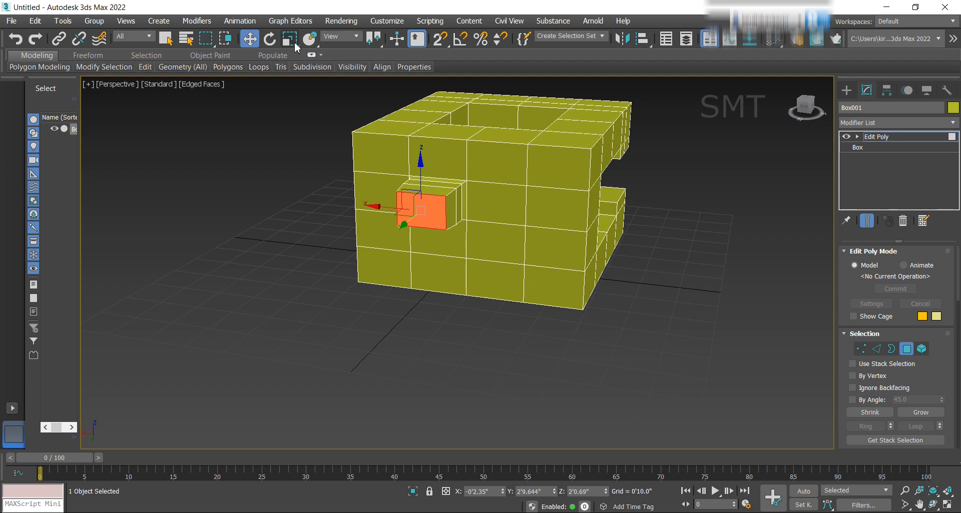
pyautogui.press('r')
pyautogui.moveTo(414, 184); pyautogui.dragTo(420, 210)
pyautogui.click(249, 38)
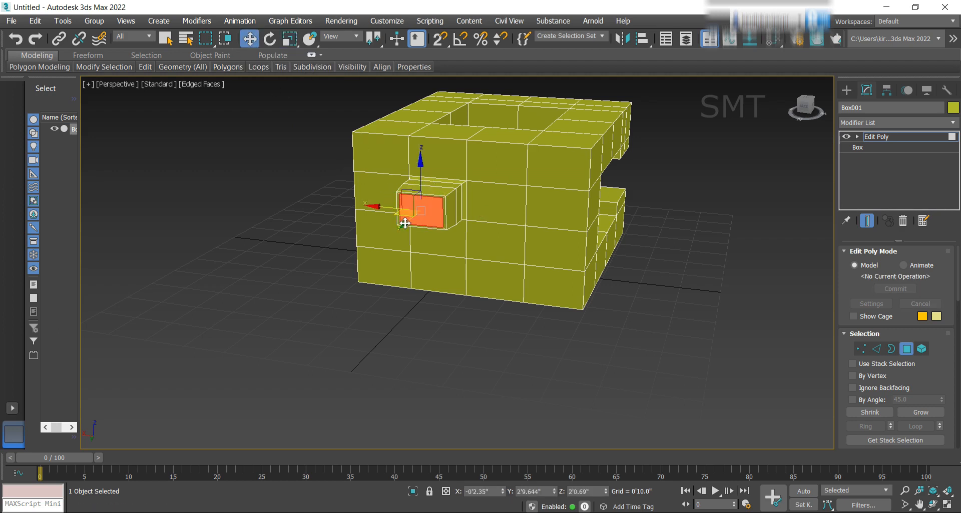
pyautogui.moveTo(406, 228); pyautogui.dragTo(389, 243)
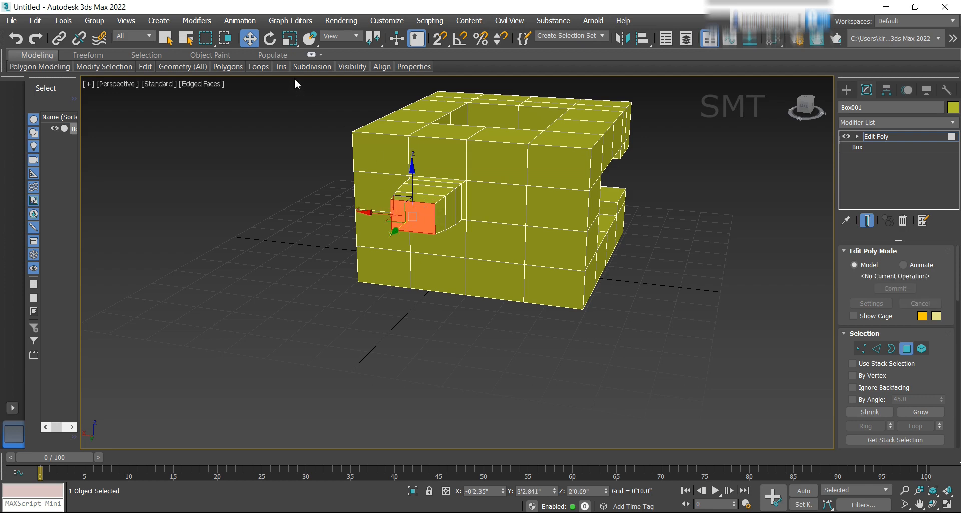
# Scale another slight inset into the protrusion's end face, extrude it farther outward along Y, and clear the selection
pyautogui.click(288, 44)
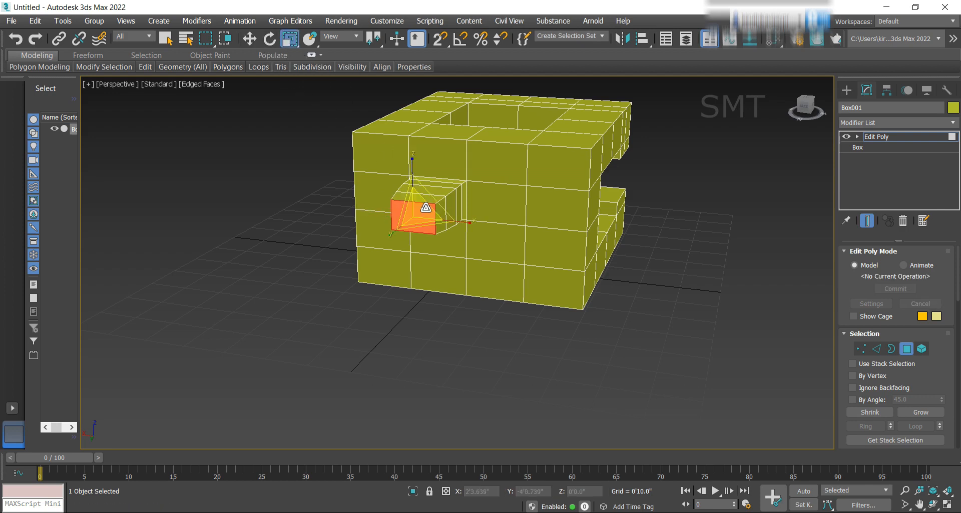
pyautogui.moveTo(415, 222); pyautogui.dragTo(415, 223)
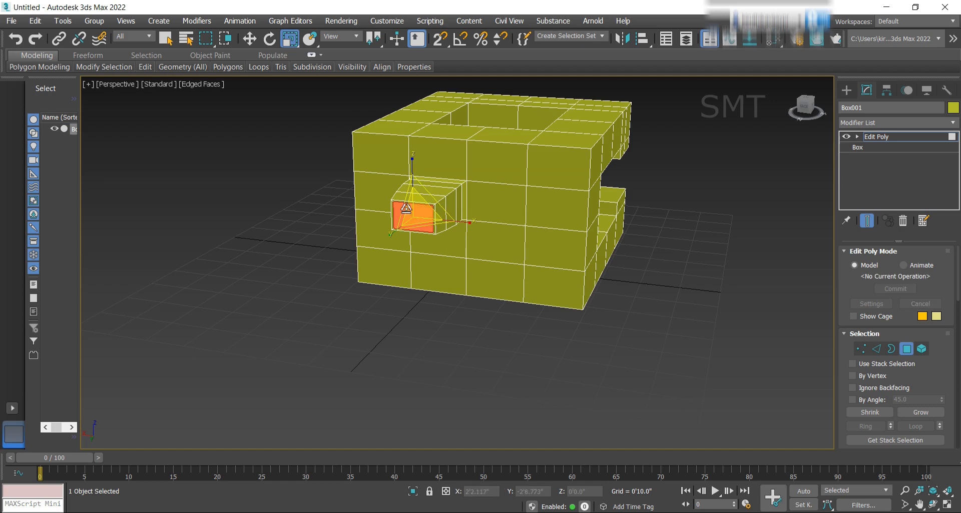
pyautogui.click(249, 39)
pyautogui.moveTo(394, 234); pyautogui.dragTo(377, 253)
pyautogui.click(658, 341)
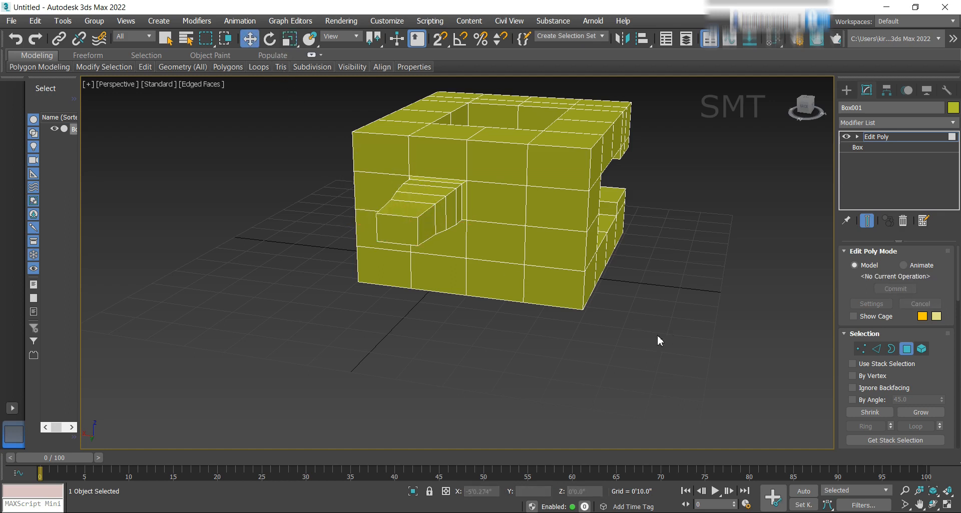
# With Swift Loop in edge mode, add horizontal edge loops around the box's top row and vertical loops across the protrusion-side face
pyautogui.scroll(4, 449, 233)
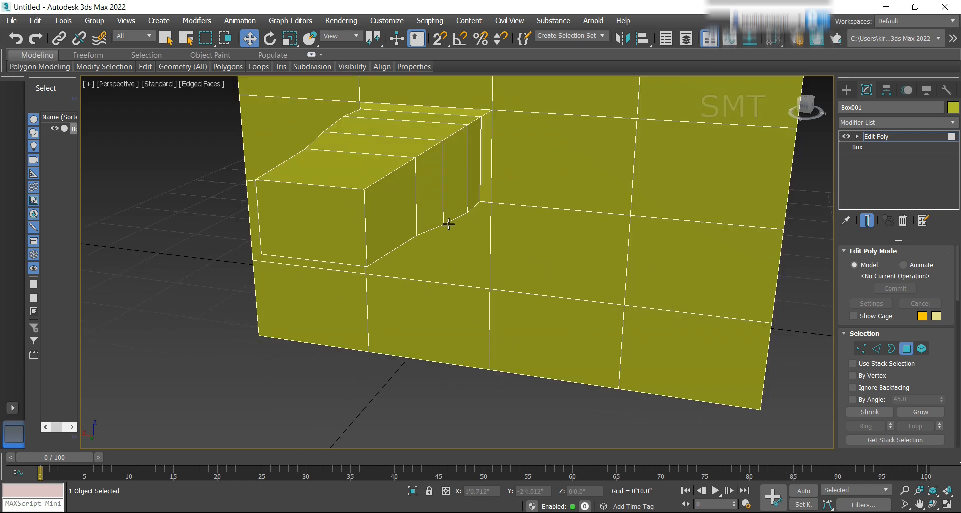
pyautogui.scroll(-3, 449, 224)
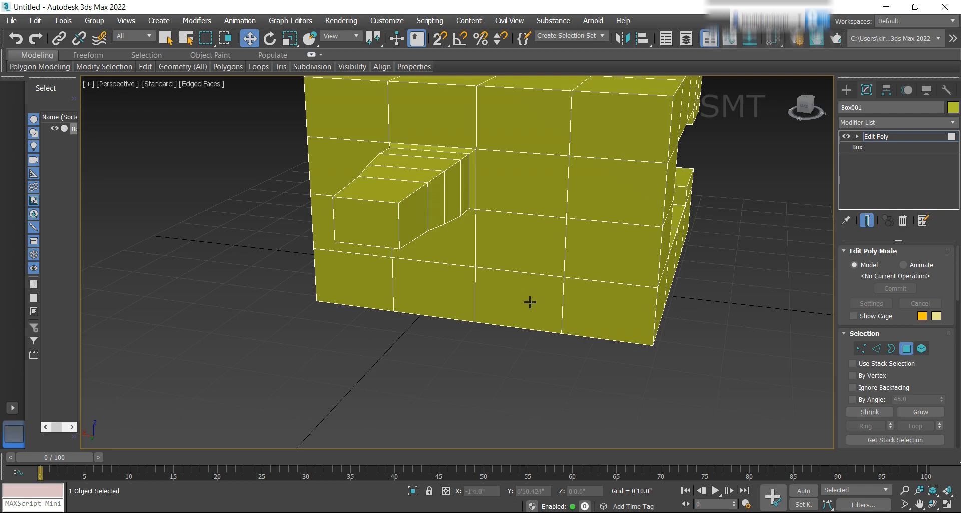
pyautogui.scroll(-3, 530, 302)
pyautogui.keyDown('alt'); pyautogui.moveTo(530, 302); pyautogui.dragTo(592, 251, button='middle'); pyautogui.keyUp('alt')
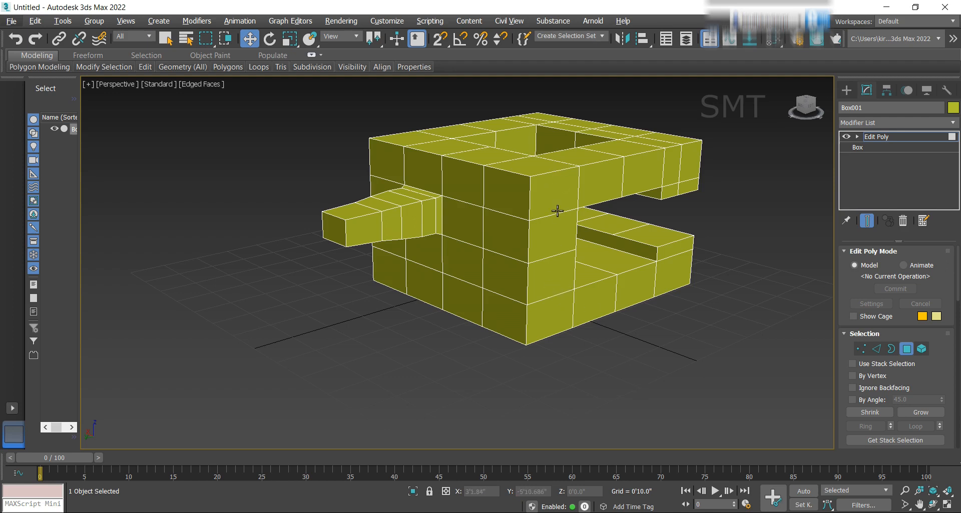
pyautogui.moveTo(557, 211); pyautogui.dragTo(545, 249, button='middle')
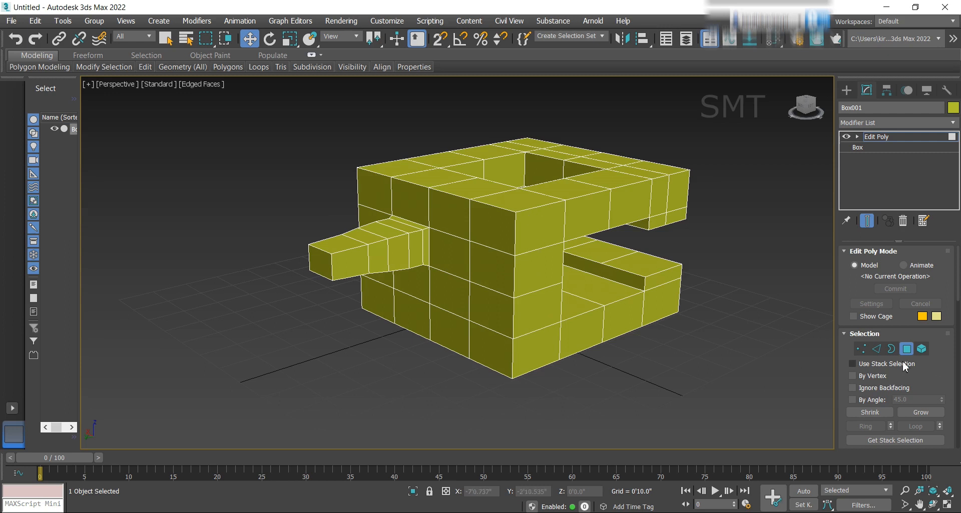
pyautogui.click(876, 349)
pyautogui.scroll(-3, 663, 378)
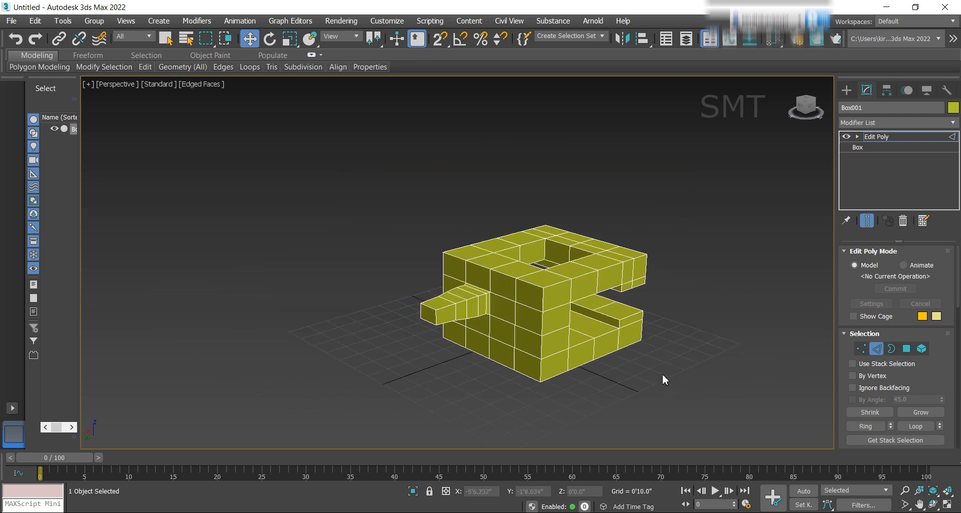
pyautogui.hotkey('shift', 'alt', 'w')
pyautogui.click(541, 301)
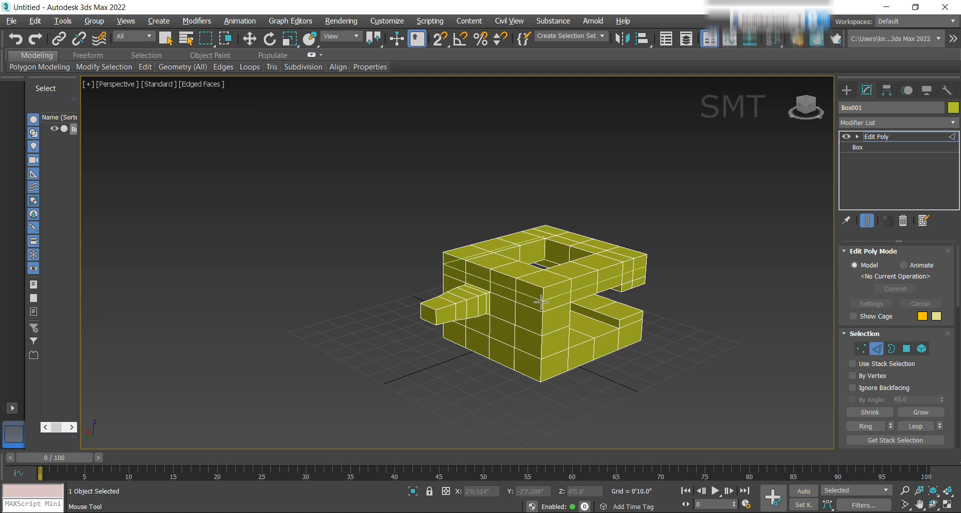
pyautogui.click(543, 296)
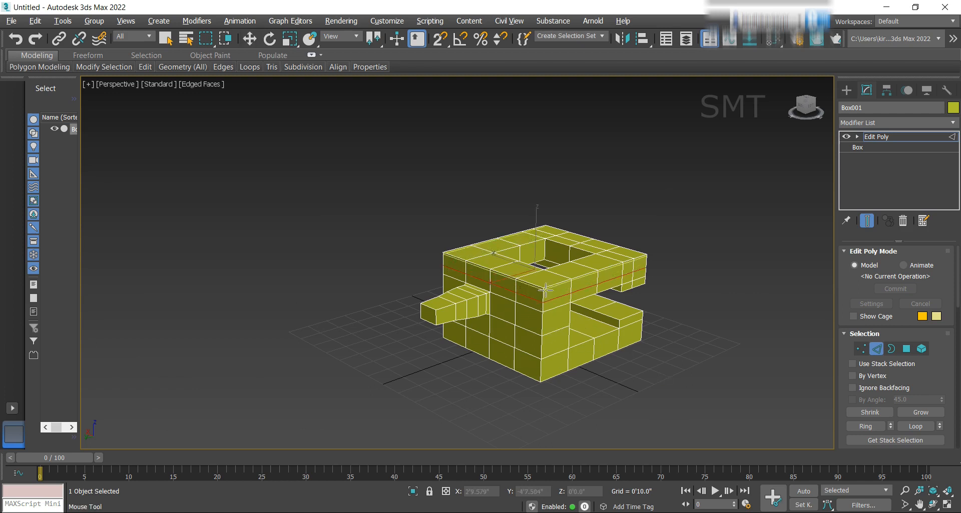
pyautogui.click(534, 286)
pyautogui.click(536, 282)
pyautogui.click(506, 273)
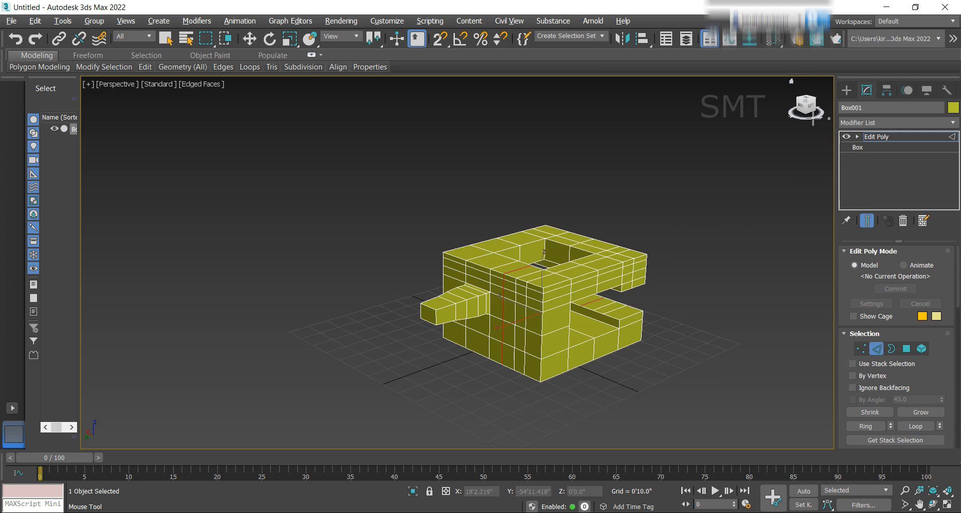
# Add more edge loops across the top face beside the recess and across the notch floor, and finish the Swift Loop command
pyautogui.moveTo(812, 116)
pyautogui.mouseDown()
pyautogui.moveTo(824, 118)
pyautogui.moveTo(809, 103)
pyautogui.mouseUp()
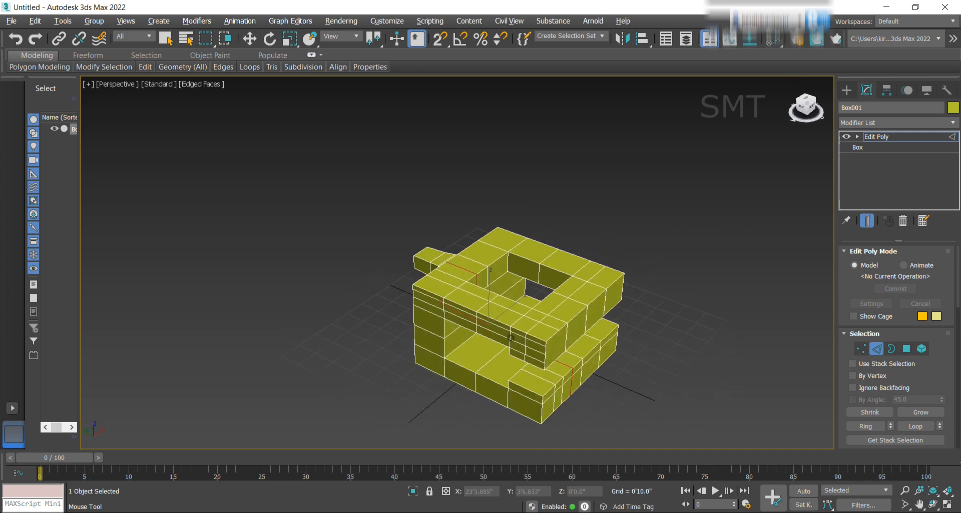
pyautogui.click(526, 261)
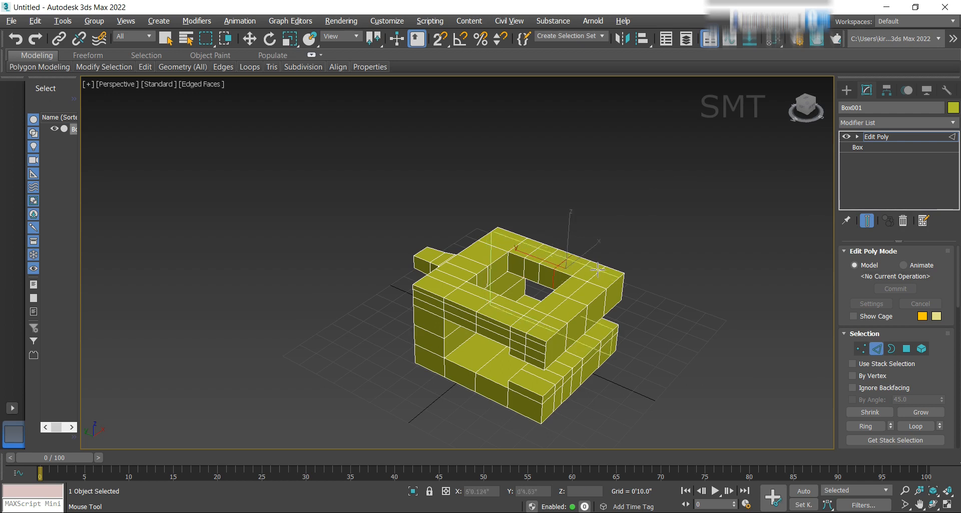
pyautogui.click(488, 390)
pyautogui.click(459, 385)
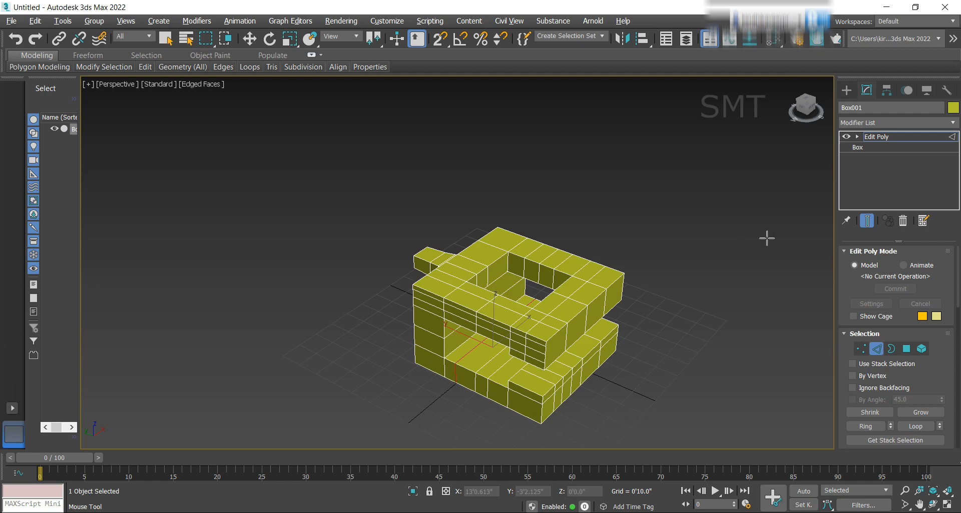
pyautogui.press('w')
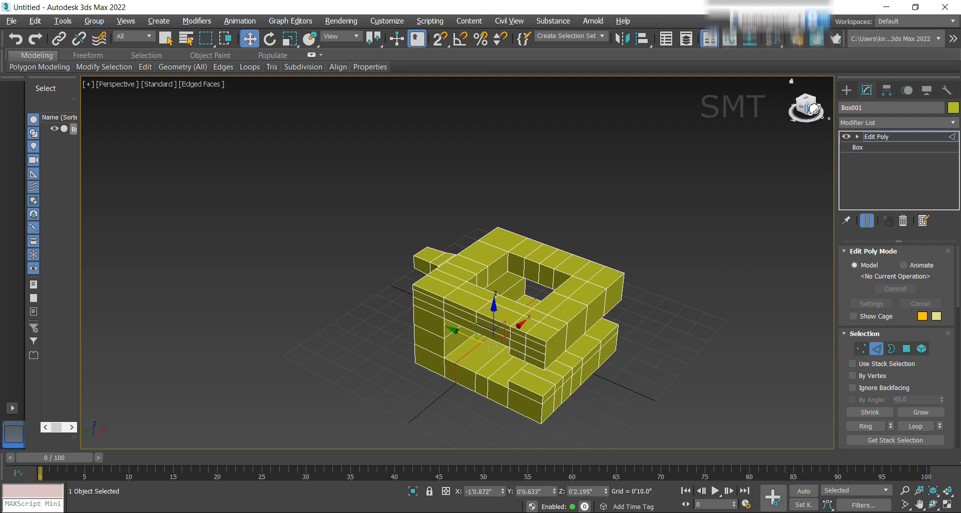
# Examine the new edge loops on the top, notch and protrusion sides from several angles
pyautogui.click(804, 107)
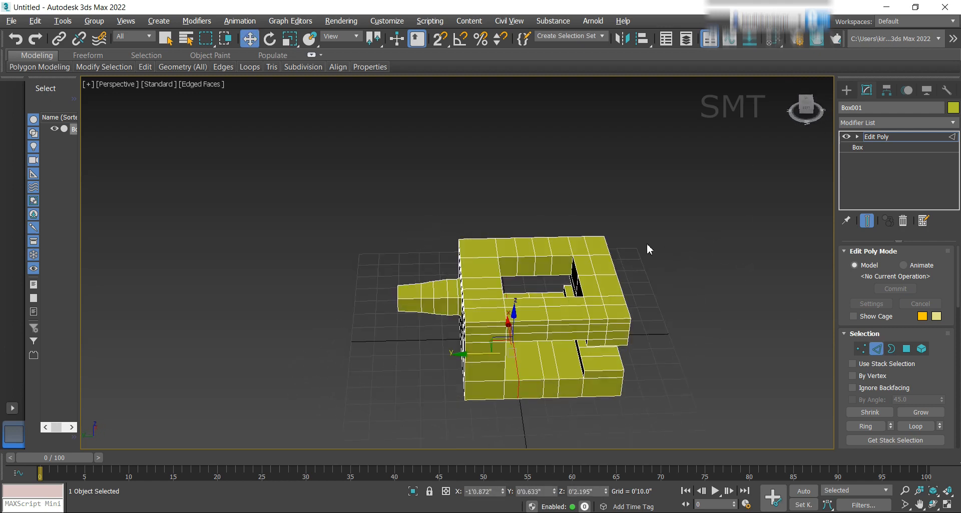
pyautogui.keyDown('alt'); pyautogui.moveTo(649, 249); pyautogui.dragTo(512, 133, button='middle'); pyautogui.keyUp('alt')
pyautogui.scroll(-3, 609, 243)
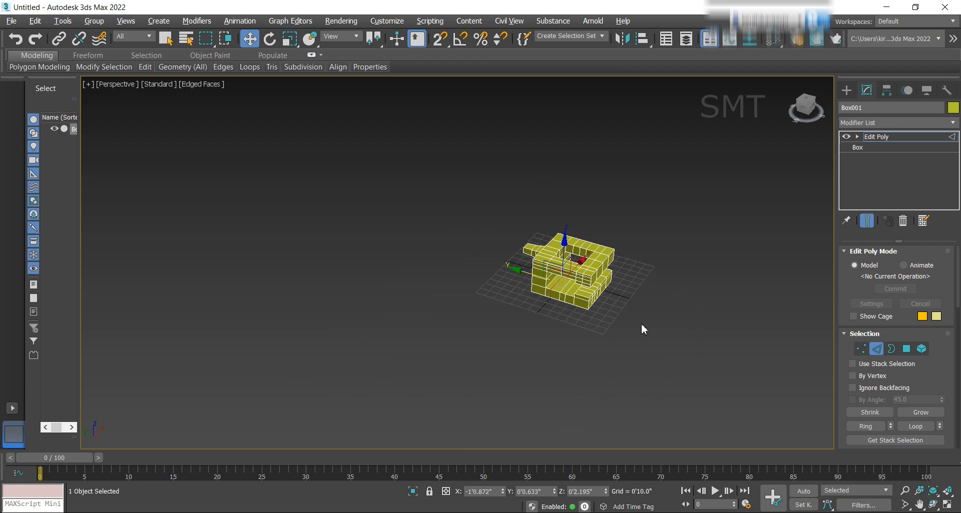
pyautogui.scroll(4, 652, 294)
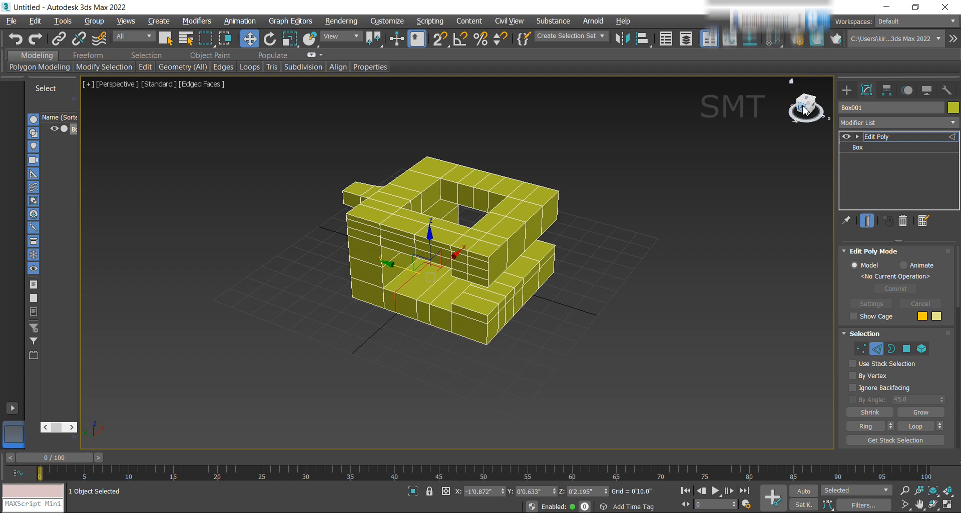
pyautogui.moveTo(808, 111); pyautogui.dragTo(795, 112)
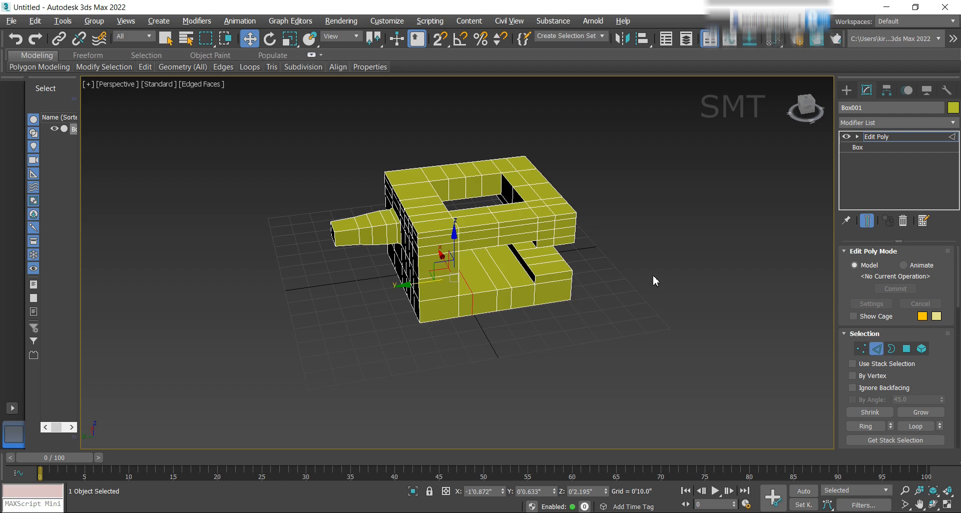
pyautogui.moveTo(653, 280); pyautogui.dragTo(599, 288, button='middle')
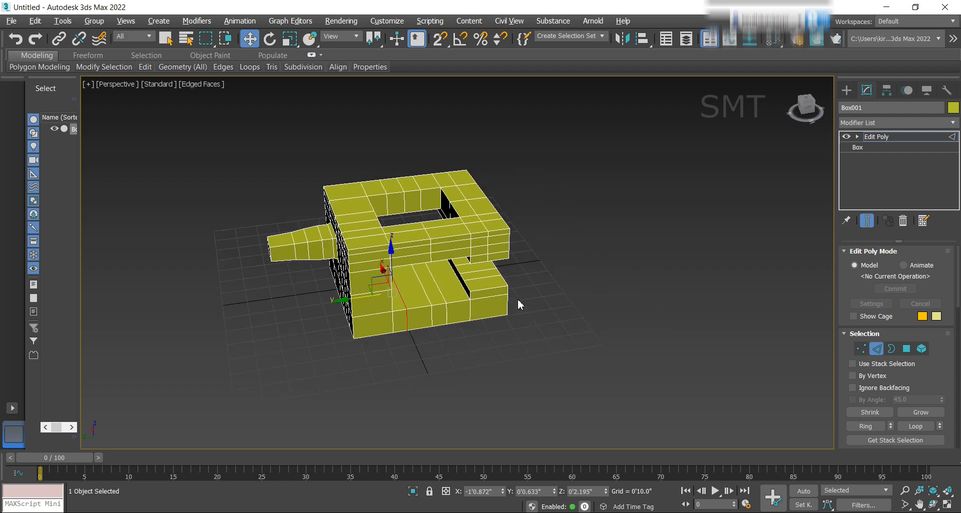
pyautogui.scroll(5, 437, 249)
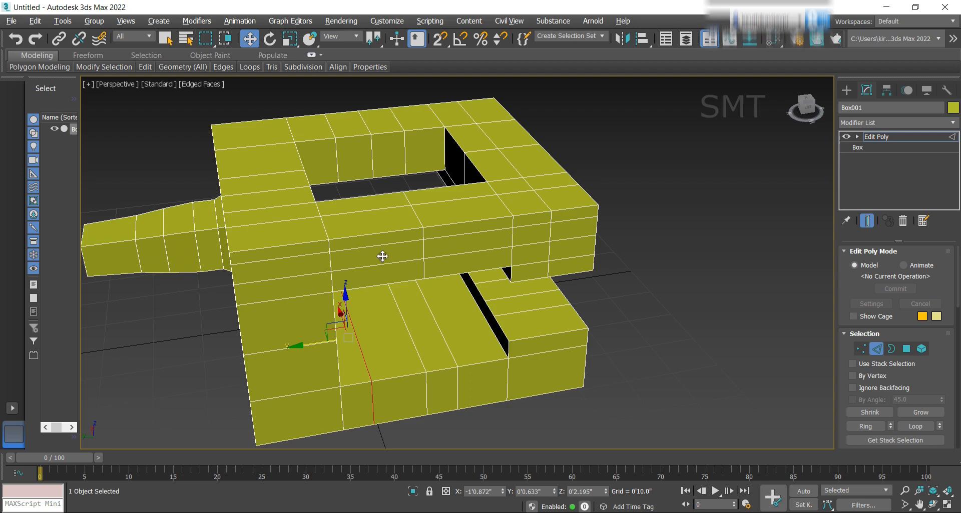
pyautogui.moveTo(381, 256); pyautogui.dragTo(449, 266)
# Select one polygon in the narrow bands on the outer face of the beam above the notch
pyautogui.click(906, 349)
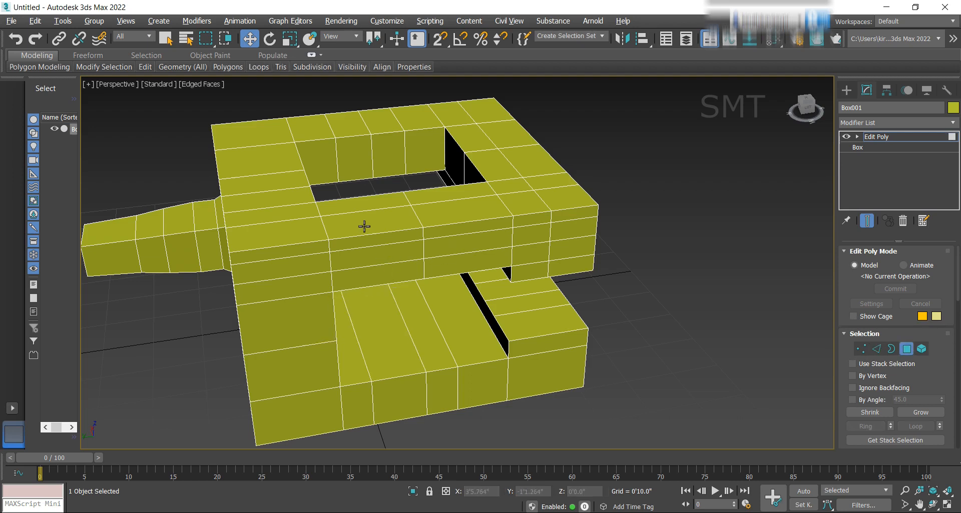
pyautogui.click(399, 263)
pyautogui.keyDown('alt'); pyautogui.moveTo(380, 300); pyautogui.dragTo(341, 315, button='middle'); pyautogui.keyUp('alt')
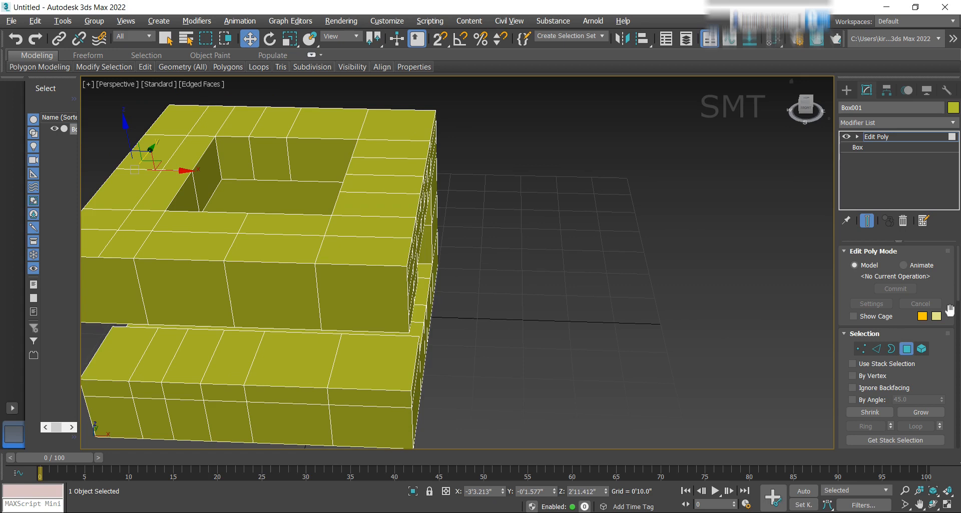
# Add two horizontal edge loops around the inner walls of the top recess with Swift Loop
pyautogui.click(876, 349)
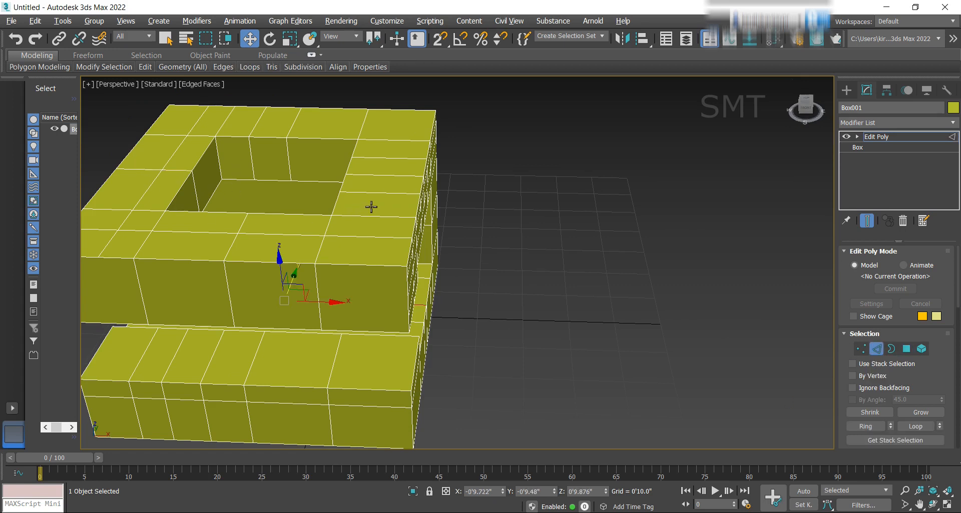
pyautogui.hotkey('alt', '1')
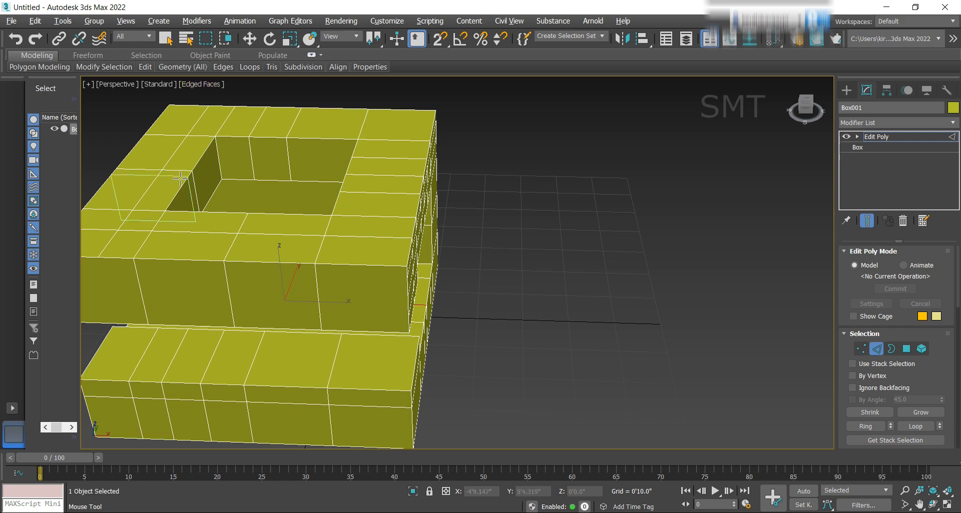
pyautogui.scroll(10, 213, 180)
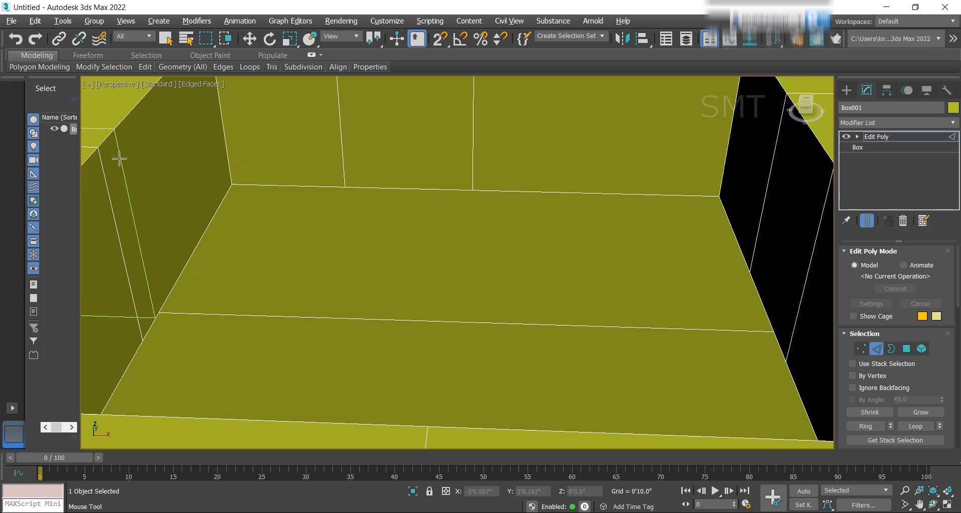
pyautogui.scroll(-10, 136, 119)
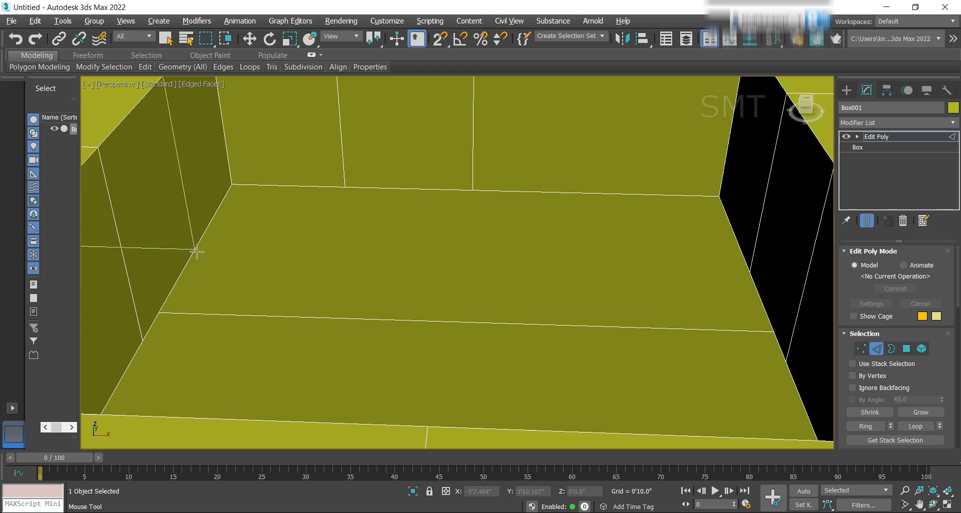
pyautogui.scroll(3, 194, 235)
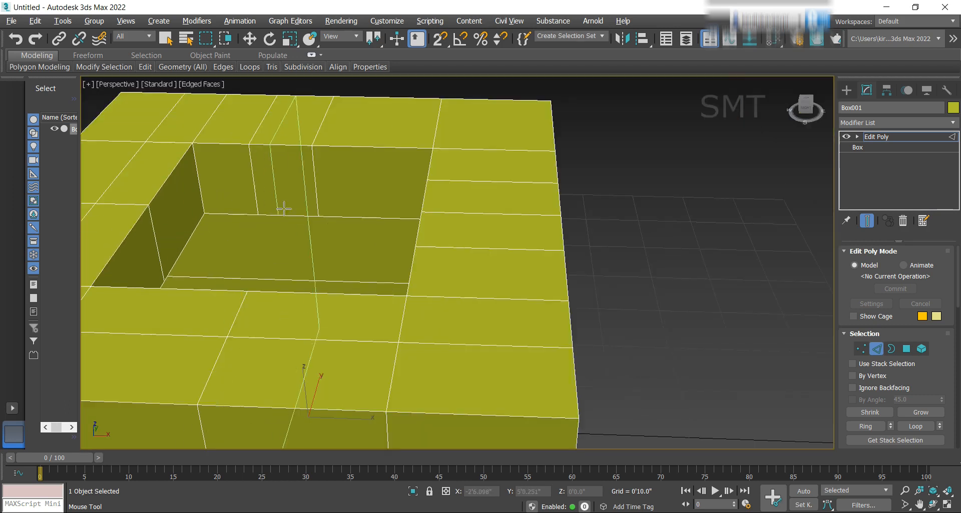
pyautogui.click(300, 176)
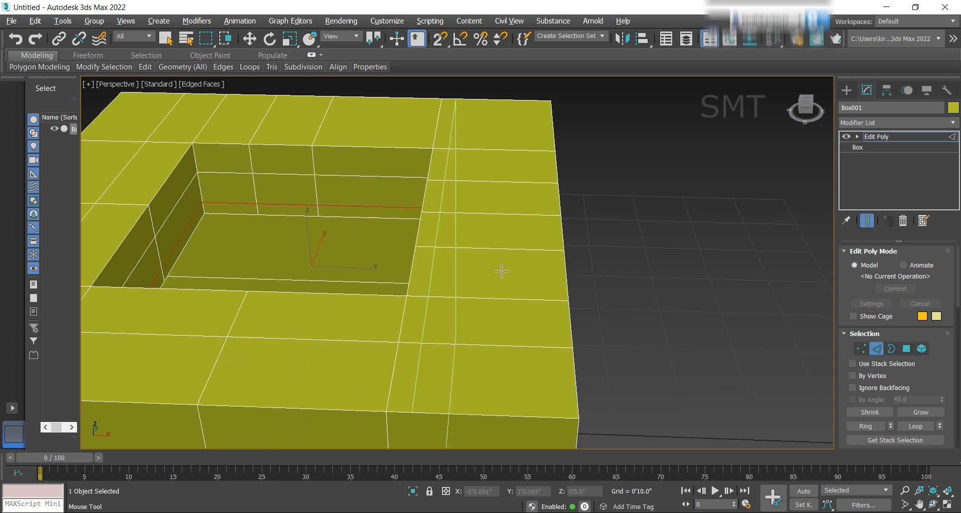
# Bridge a polygon on the recess's inner wall with the facing polygon on the outer face of the beam above the notch
pyautogui.click(906, 349)
pyautogui.press('w')
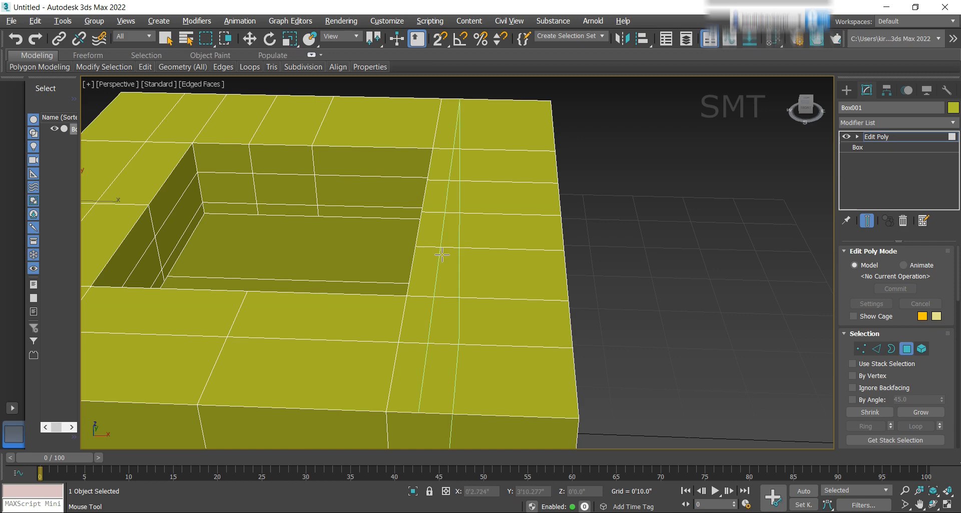
pyautogui.click(152, 269)
pyautogui.moveTo(360, 257); pyautogui.dragTo(498, 216, button='middle')
pyautogui.moveTo(805, 106); pyautogui.dragTo(806, 101)
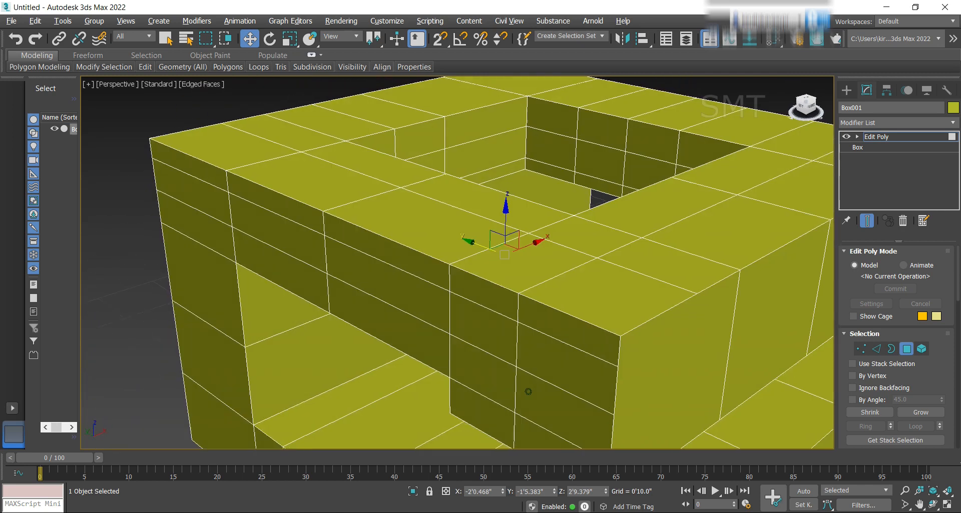
pyautogui.click(407, 305)
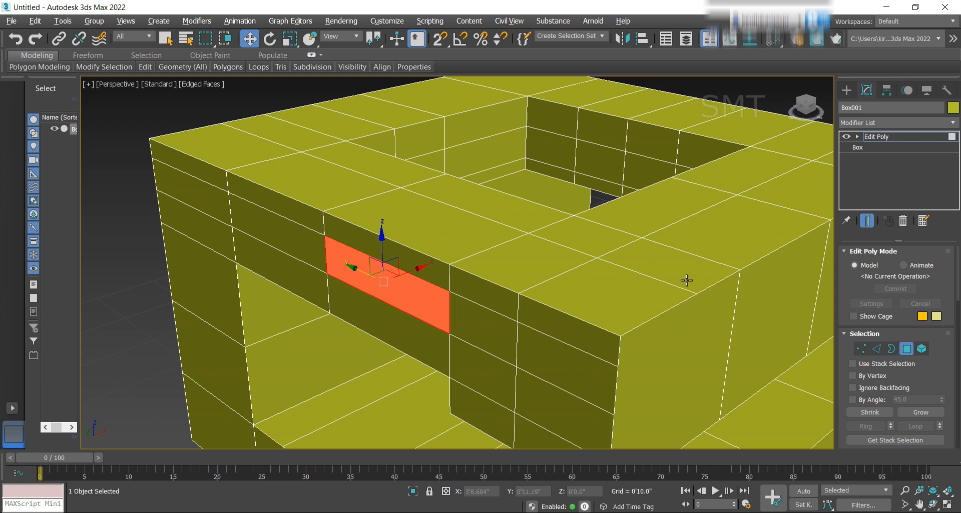
pyautogui.moveTo(407, 251); pyautogui.dragTo(377, 251, button='middle')
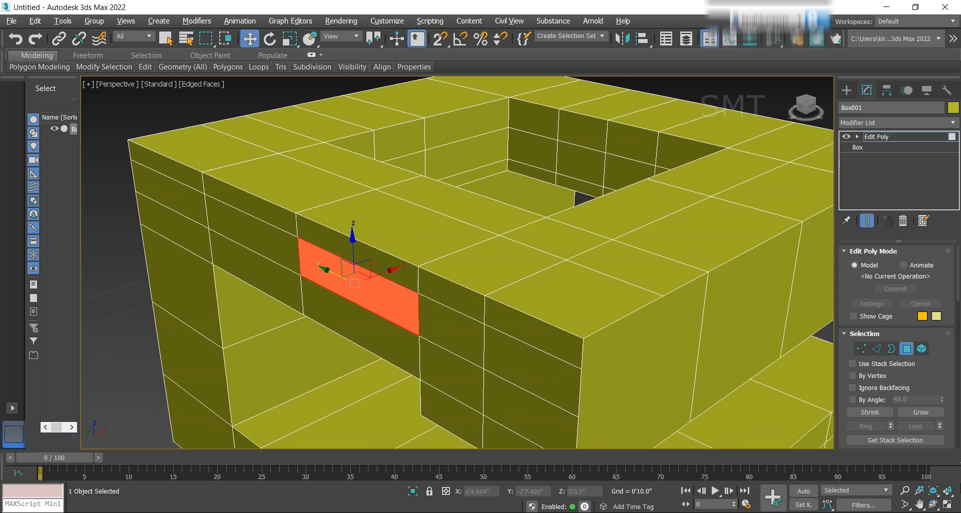
pyautogui.scroll(-2, 938, 368)
pyautogui.scroll(-5, 939, 360)
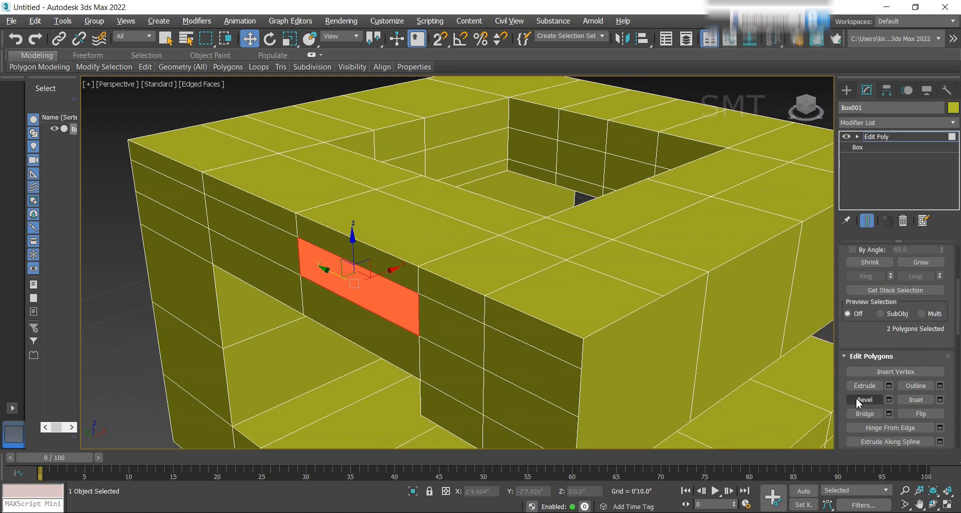
pyautogui.click(874, 418)
pyautogui.moveTo(441, 285); pyautogui.dragTo(384, 299, button='middle')
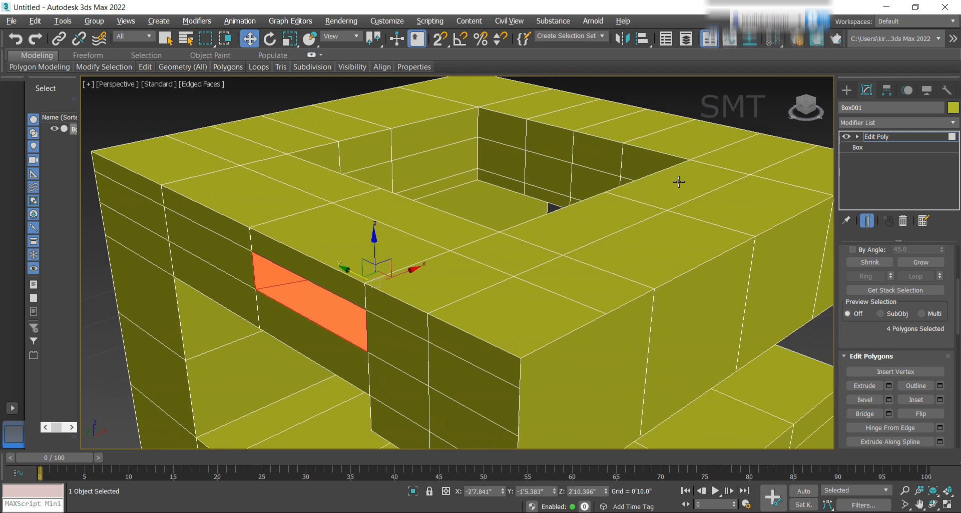
# Extrude one polygon on the underside of the upper overhang down to the lower ledge as a vertical column
pyautogui.click(493, 203)
pyautogui.moveTo(806, 108); pyautogui.dragTo(483, 402)
pyautogui.keyDown('alt'); pyautogui.moveTo(483, 402); pyautogui.dragTo(482, 402, button='middle'); pyautogui.keyUp('alt')
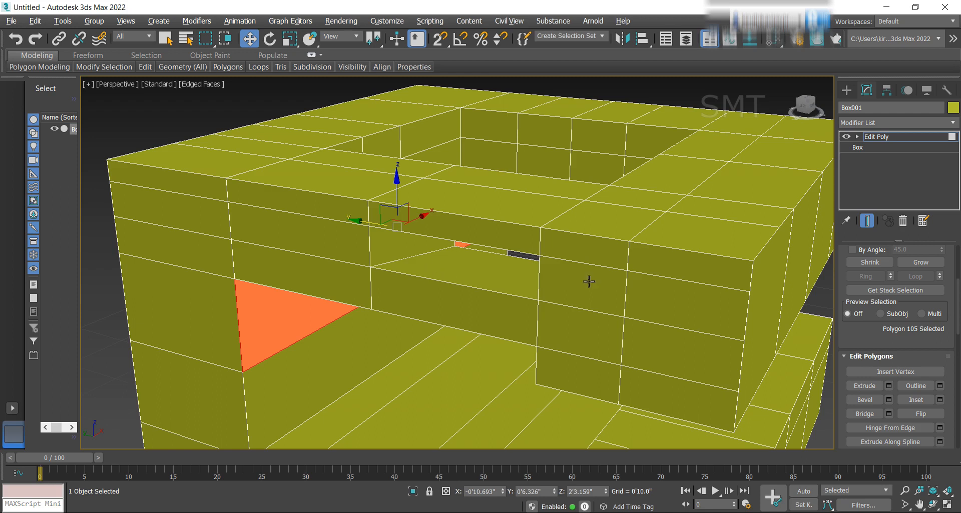
pyautogui.scroll(-4, 450, 268)
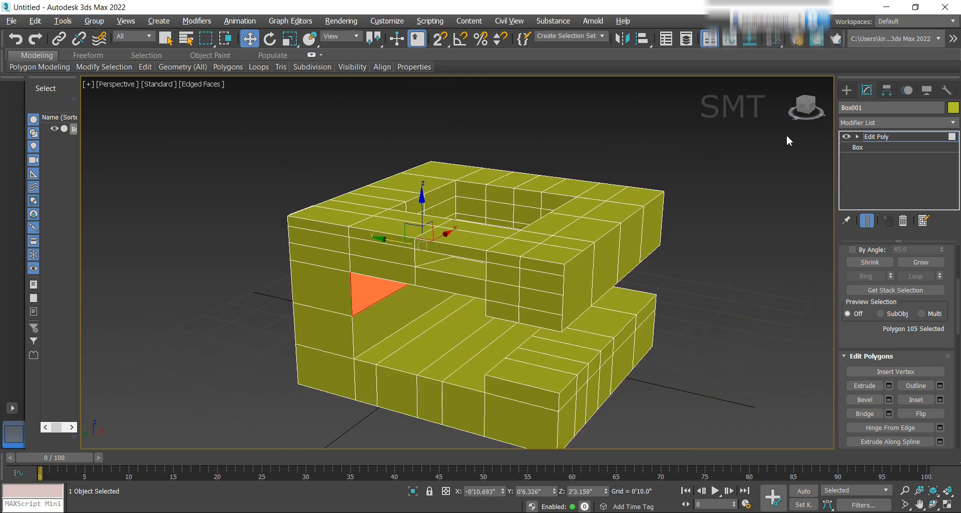
pyautogui.keyDown('alt'); pyautogui.moveTo(467, 342); pyautogui.dragTo(467, 342, button='middle'); pyautogui.keyUp('alt')
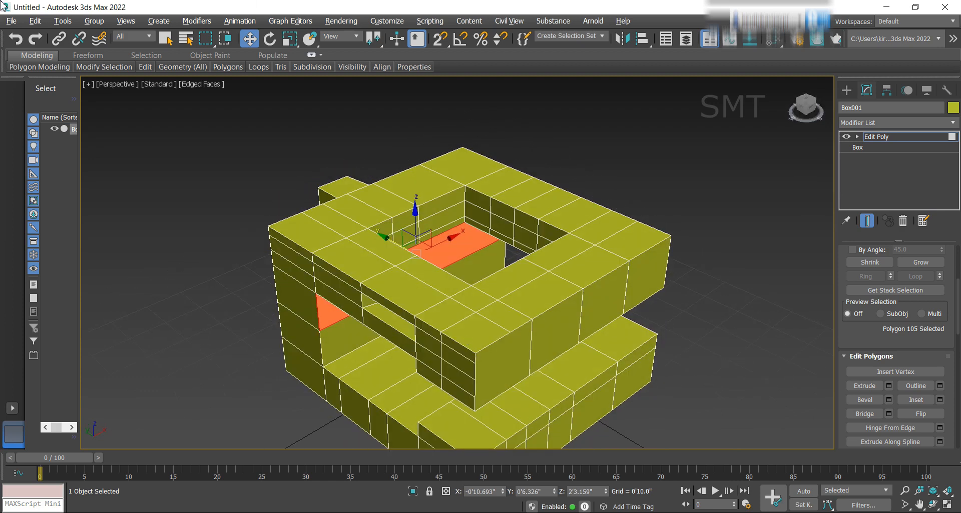
pyautogui.moveTo(547, 386); pyautogui.dragTo(632, 302, button='middle')
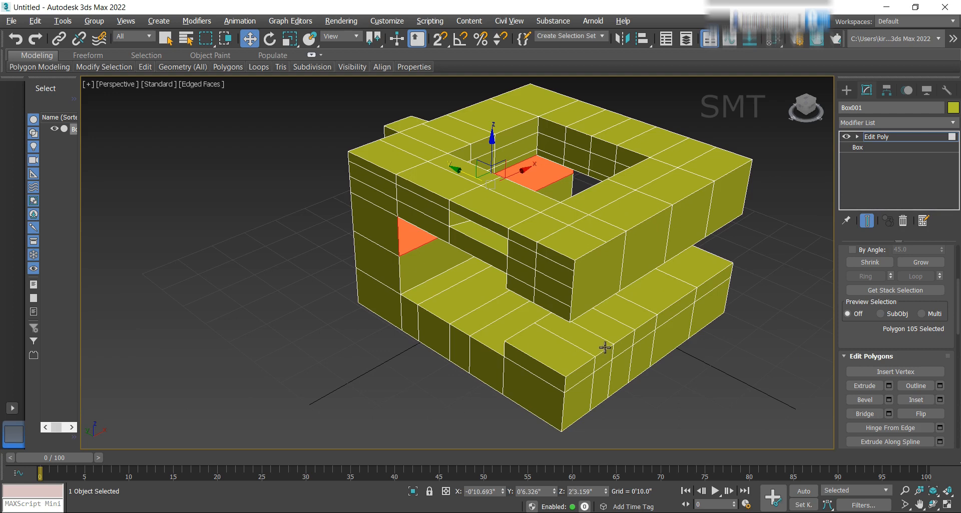
pyautogui.keyDown('alt'); pyautogui.moveTo(536, 276); pyautogui.dragTo(537, 277, button='middle'); pyautogui.keyUp('alt')
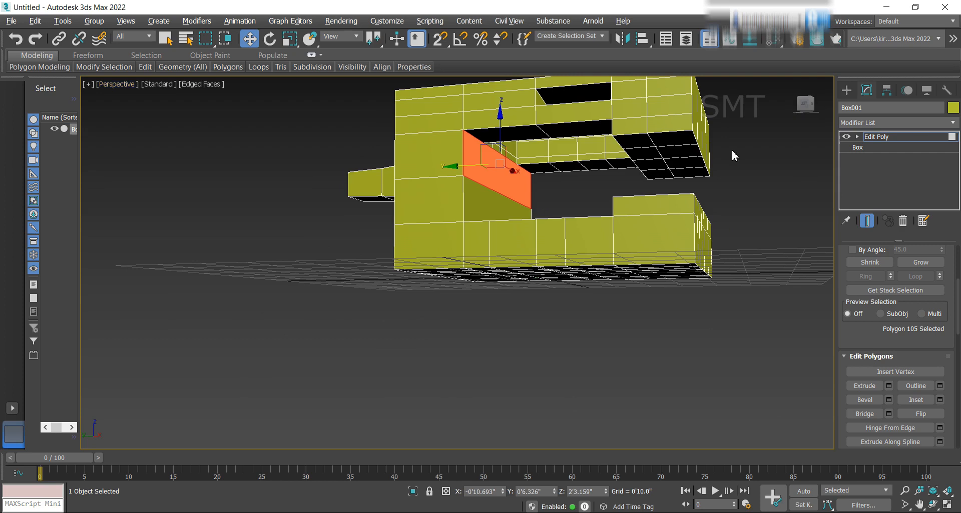
pyautogui.click(643, 143)
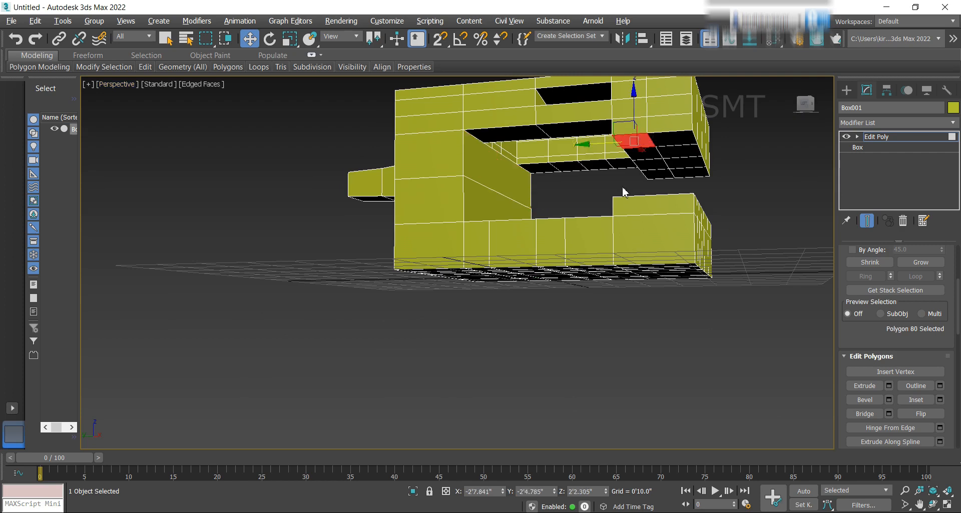
pyautogui.moveTo(634, 102); pyautogui.dragTo(635, 198)
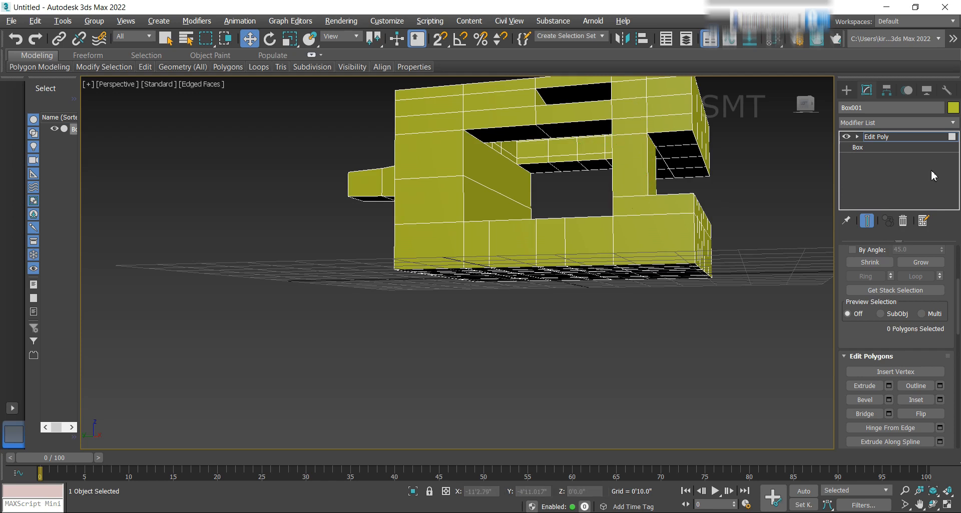
# Extrude the column's inner side polygon horizontally through the gap until it projects past the outer side of the model, then clear the selection
pyautogui.keyDown('alt'); pyautogui.moveTo(536, 277); pyautogui.dragTo(537, 277, button='middle'); pyautogui.keyUp('alt')
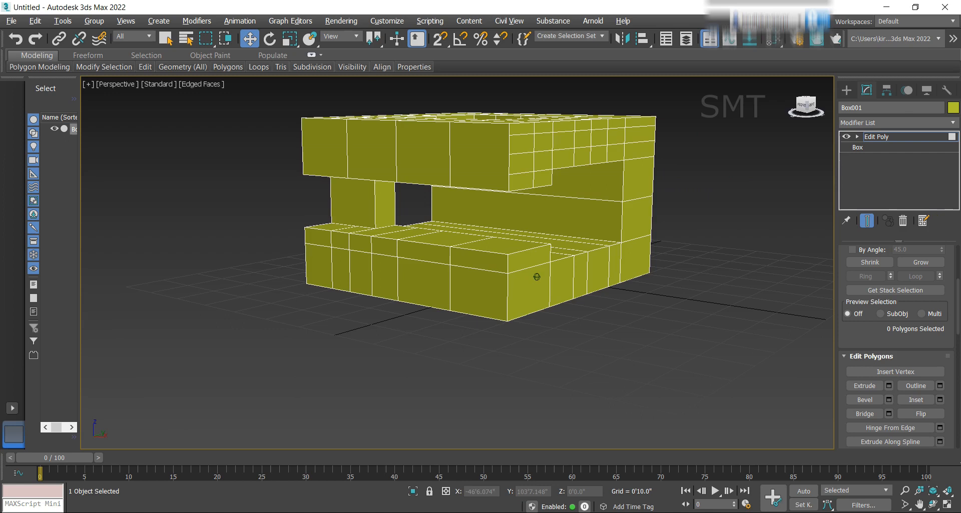
pyautogui.click(390, 209)
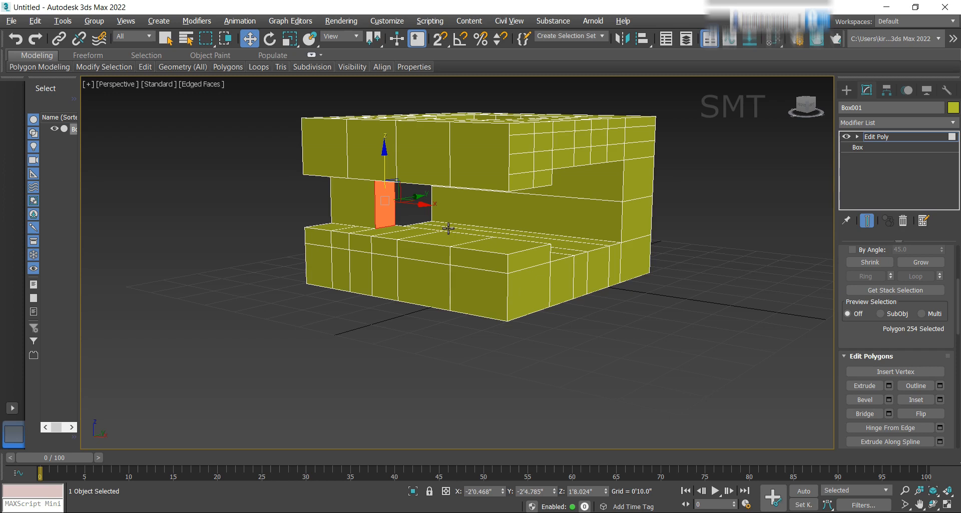
pyautogui.moveTo(423, 205); pyautogui.dragTo(434, 210)
pyautogui.keyDown('ctrl'); pyautogui.click(435, 211); pyautogui.keyUp('ctrl')
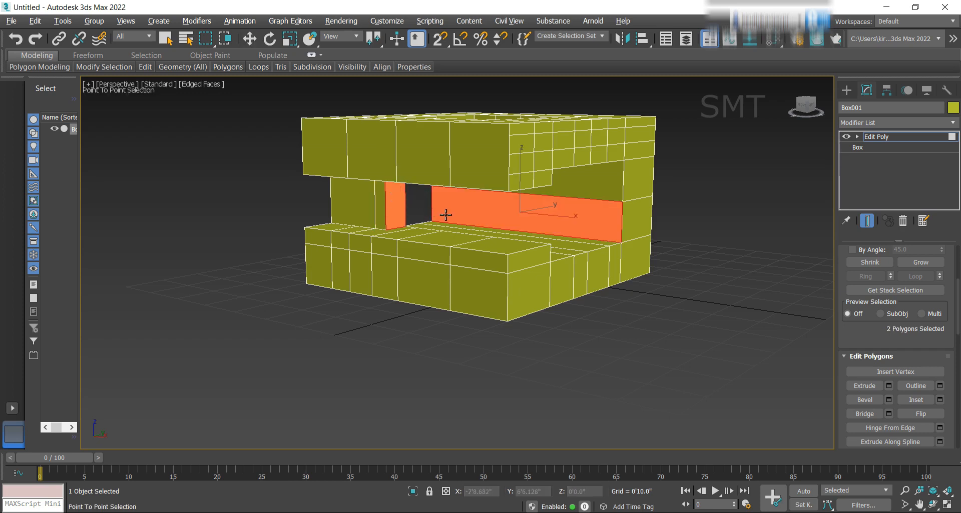
pyautogui.press('w')
pyautogui.click(415, 224)
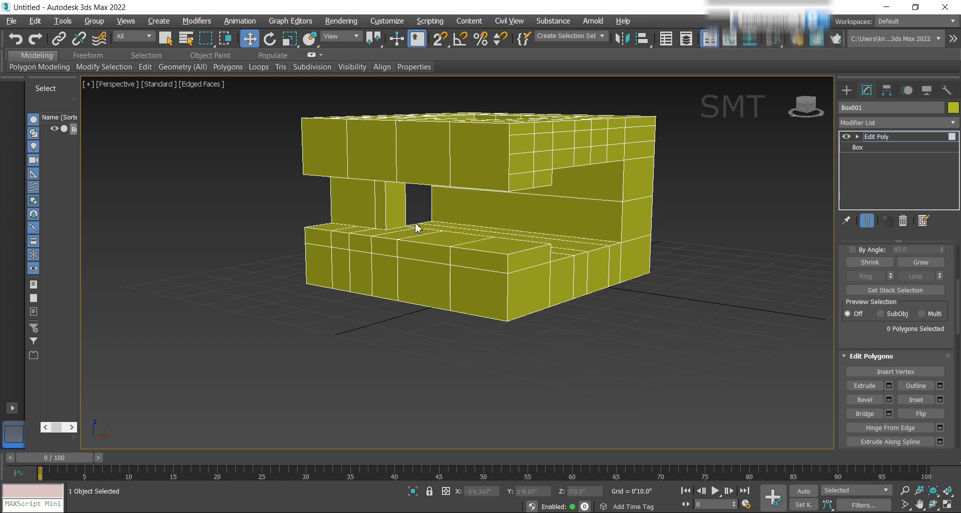
pyautogui.click(427, 205)
pyautogui.moveTo(433, 209); pyautogui.dragTo(731, 257)
pyautogui.click(673, 330)
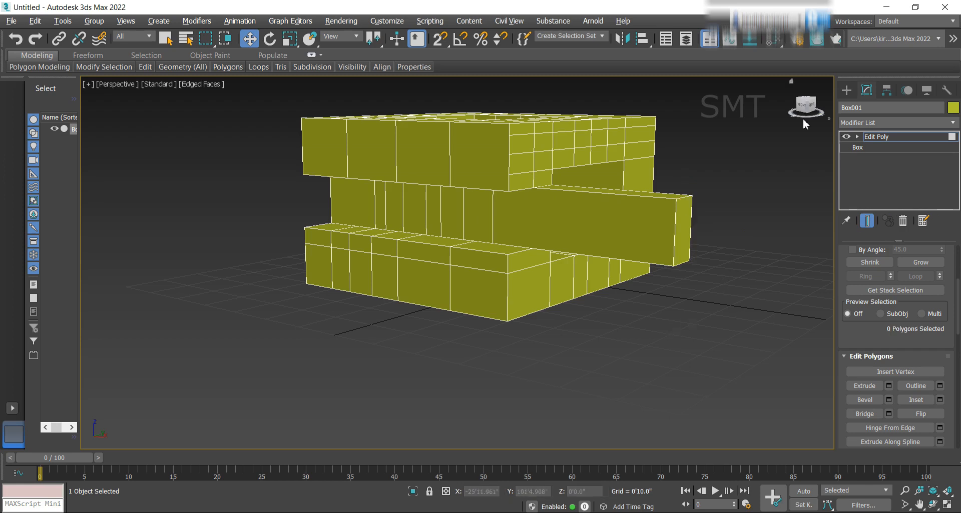
# Examine the extruded model from several angles and distances, including in the four-viewport layout
pyautogui.moveTo(806, 103)
pyautogui.mouseDown()
pyautogui.moveTo(840, 116)
pyautogui.moveTo(859, 104)
pyautogui.moveTo(864, 118)
pyautogui.mouseUp()
pyautogui.scroll(-2, 513, 337)
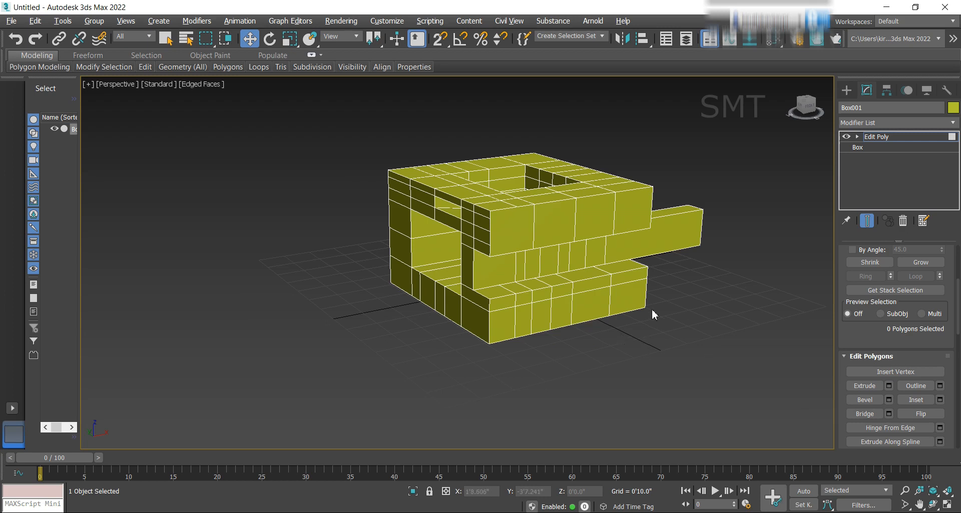
pyautogui.scroll(-2, 648, 355)
pyautogui.moveTo(701, 332); pyautogui.dragTo(666, 343, button='middle')
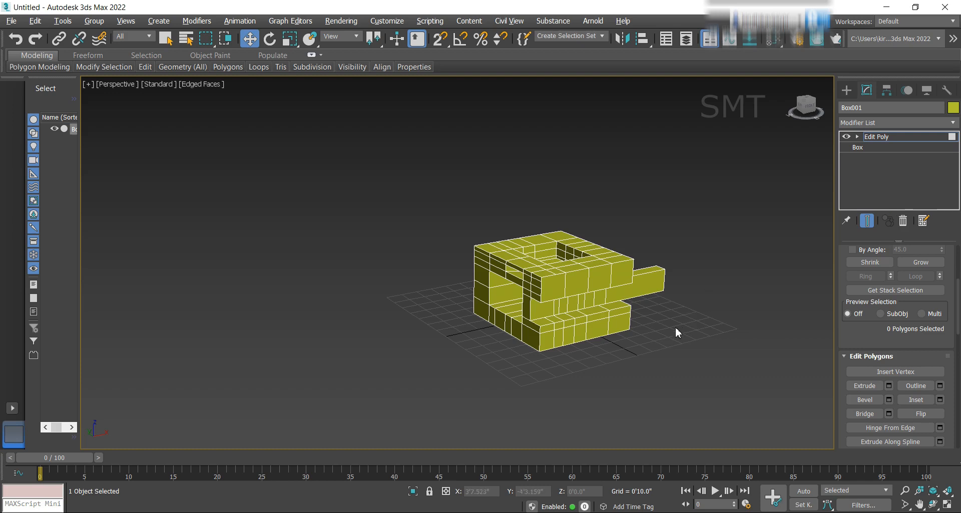
pyautogui.scroll(2, 678, 333)
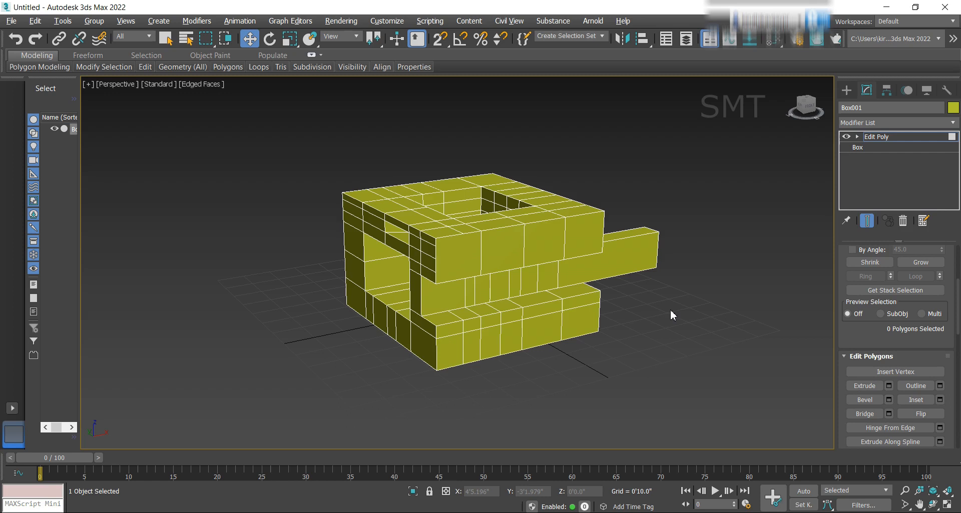
pyautogui.hotkey('alt', 'w')
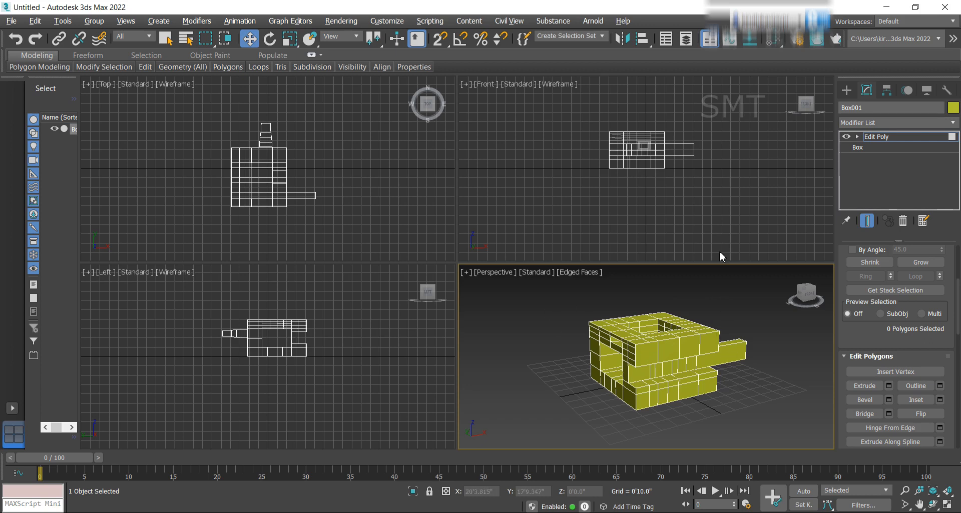
pyautogui.moveTo(721, 357); pyautogui.dragTo(695, 365, button='middle')
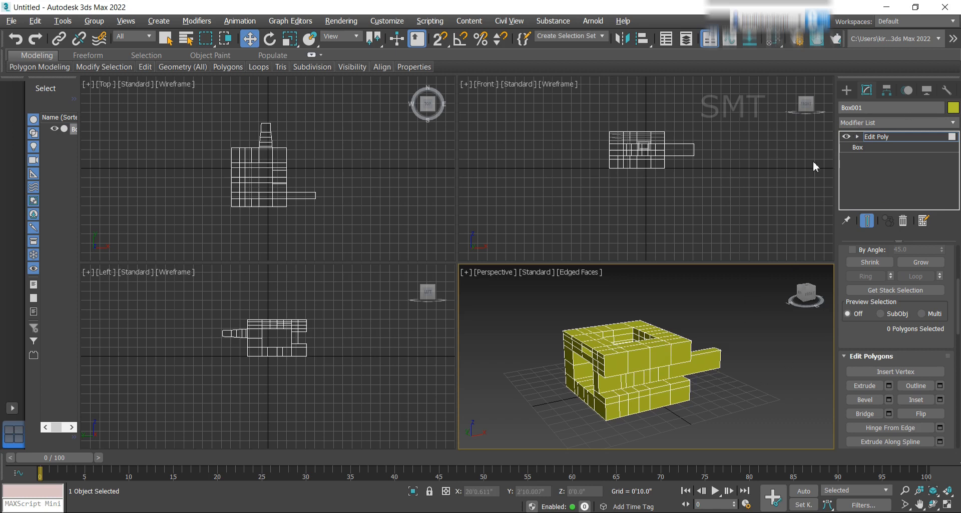
pyautogui.click(808, 300)
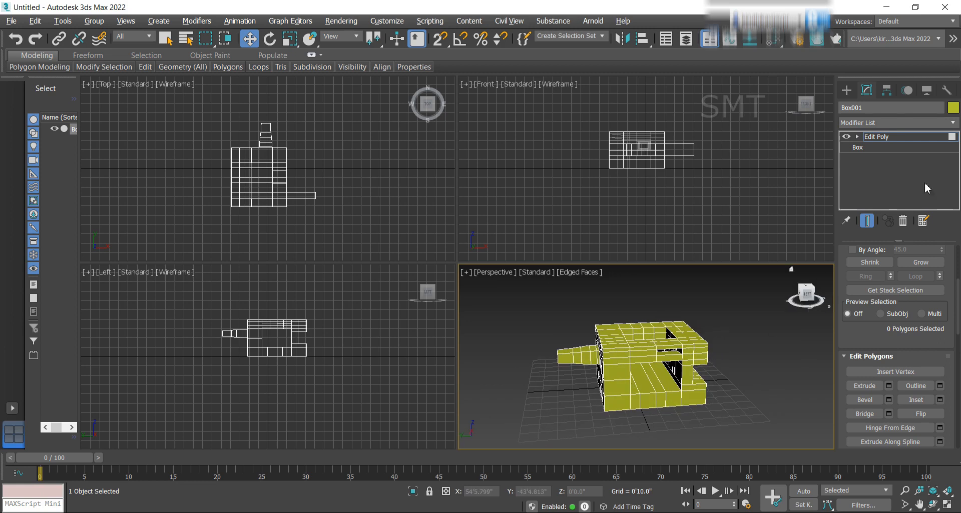
# Create a box about 6'5" by 4'10" by 6'1" beside the model in the Top viewport, with length, width and height segments of 1
pyautogui.click(846, 90)
pyautogui.click(868, 170)
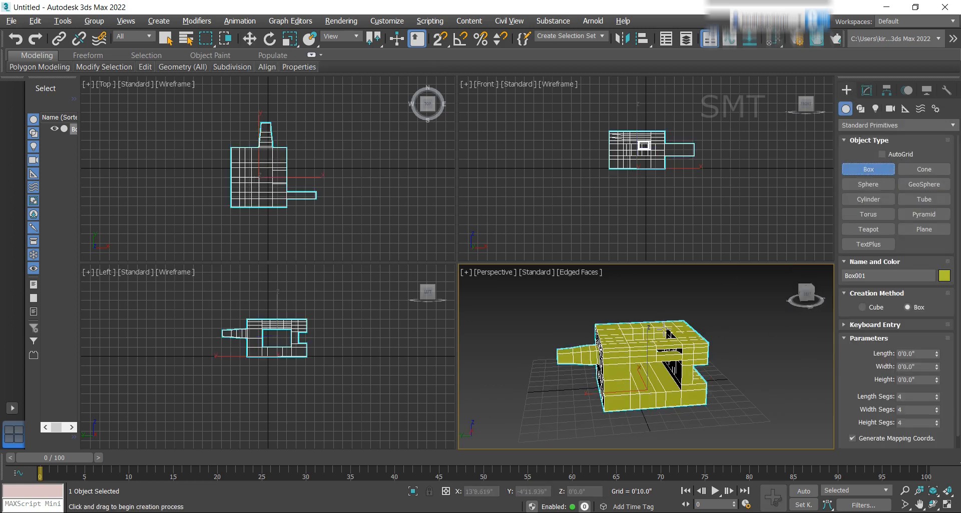
pyautogui.moveTo(154, 143); pyautogui.dragTo(210, 216)
pyautogui.click(200, 148)
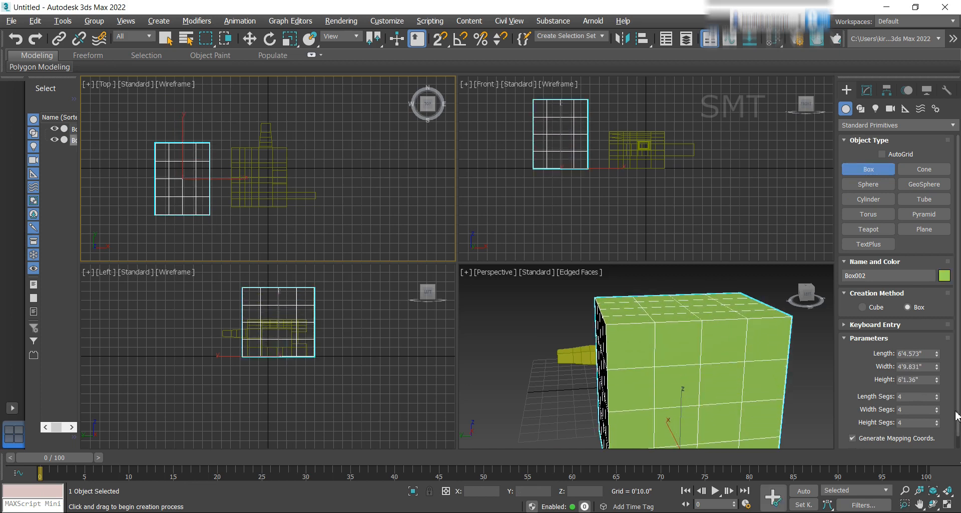
pyautogui.rightClick(936, 398)
pyautogui.rightClick(936, 411)
pyautogui.rightClick(937, 424)
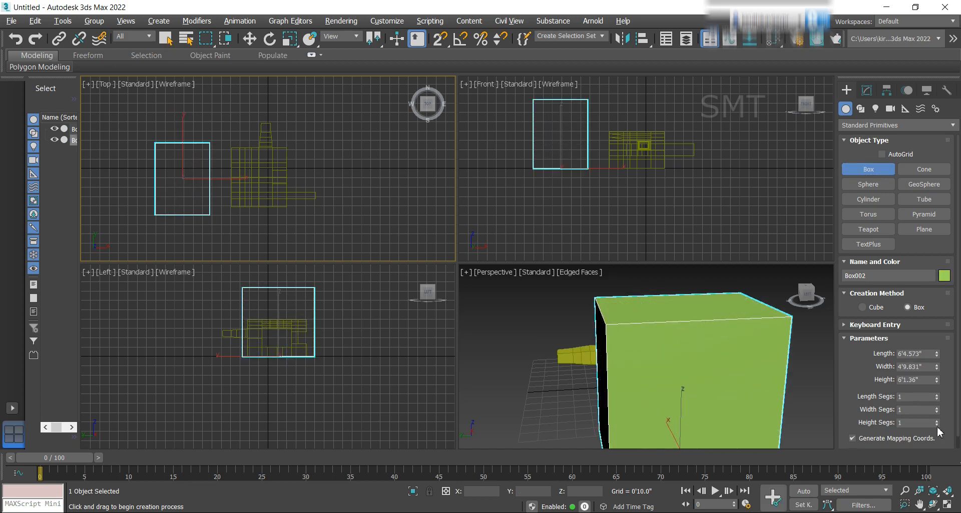
pyautogui.scroll(-5, 570, 346)
# Create a tube over the new box in the Front viewport, with radii of about 9.4" and 5.4"
pyautogui.click(867, 91)
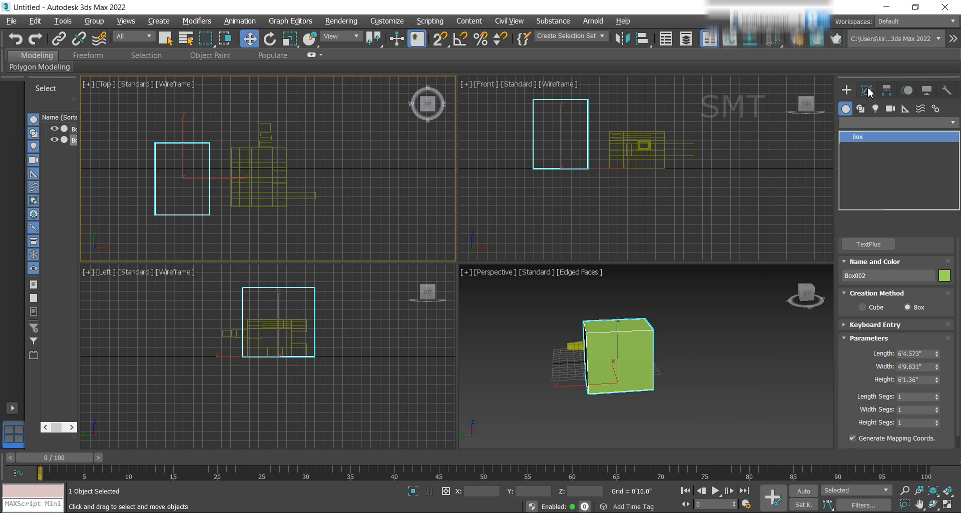
pyautogui.click(847, 91)
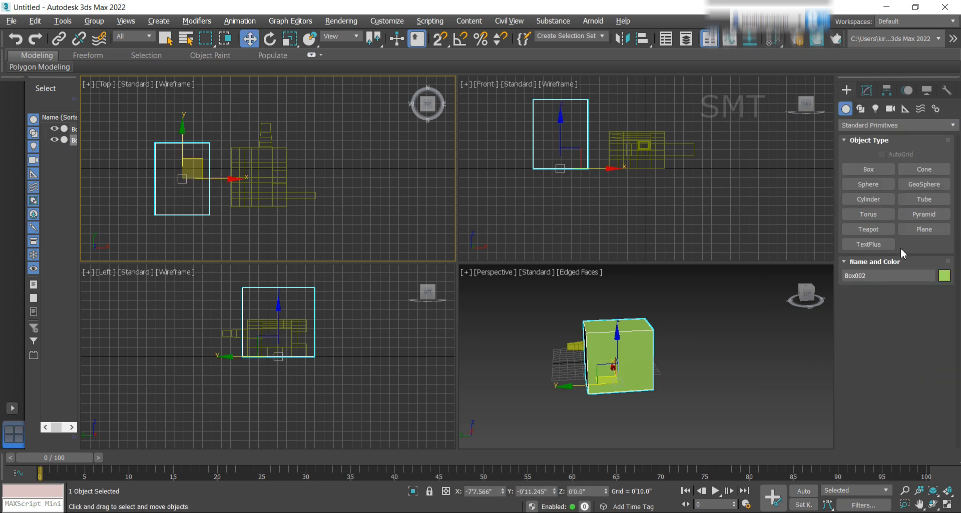
pyautogui.click(923, 200)
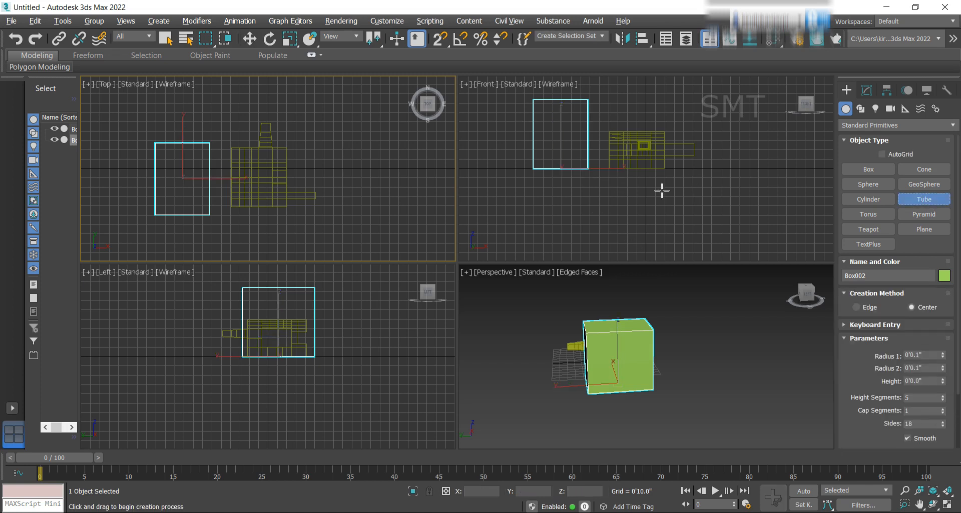
pyautogui.moveTo(557, 145); pyautogui.dragTo(566, 145)
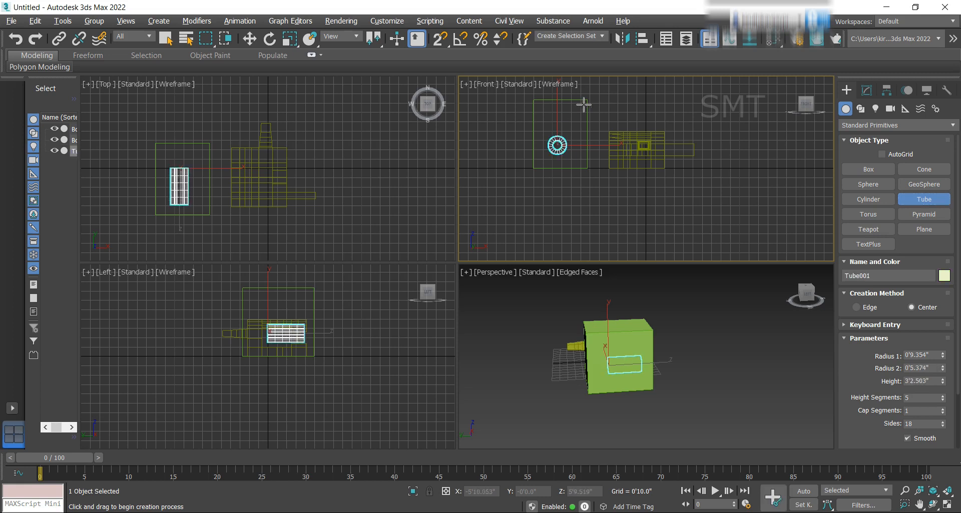
# Move the tube about 7'6" in the negative Y direction, out in front of the new box
pyautogui.click(249, 38)
pyautogui.moveTo(798, 299); pyautogui.dragTo(687, 406)
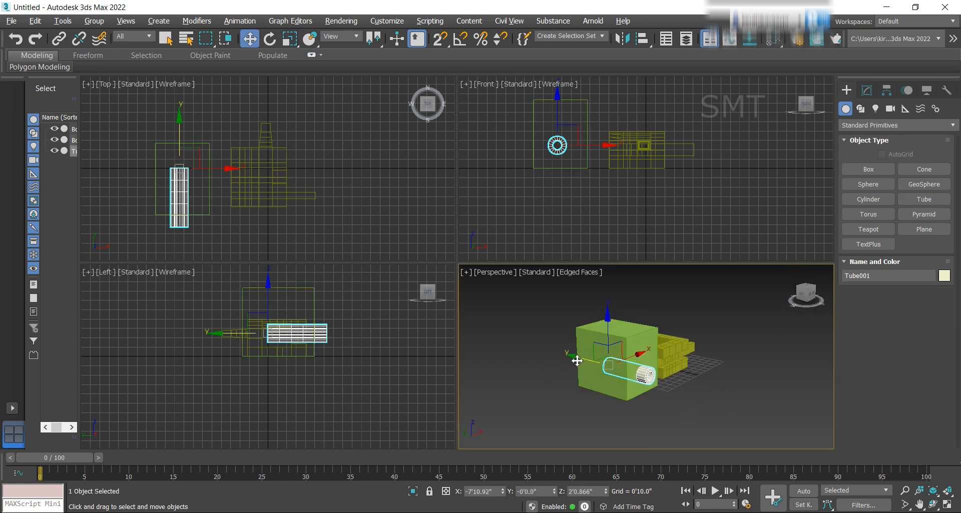
pyautogui.moveTo(594, 364); pyautogui.dragTo(634, 375)
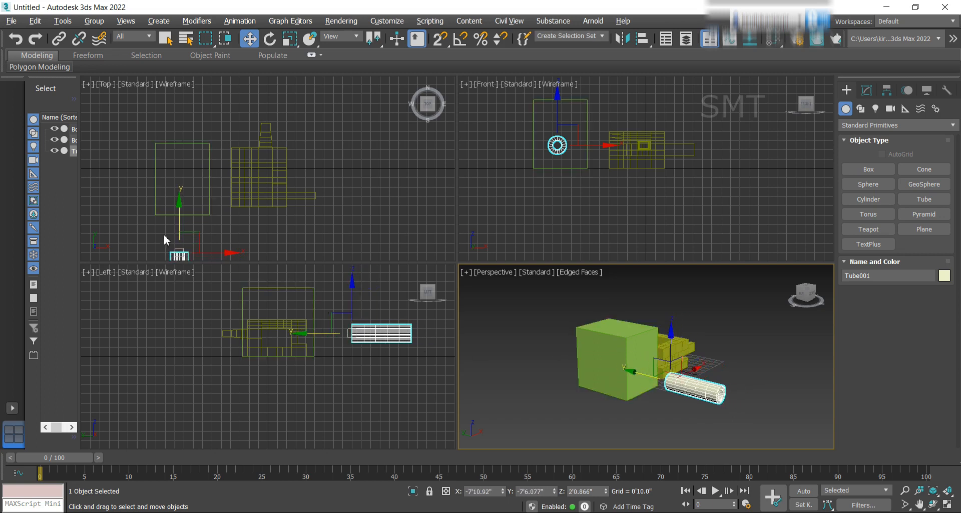
pyautogui.moveTo(640, 361); pyautogui.dragTo(621, 383, button='middle')
# Add an Edit Poly modifier to the new single-segment box
pyautogui.click(619, 383)
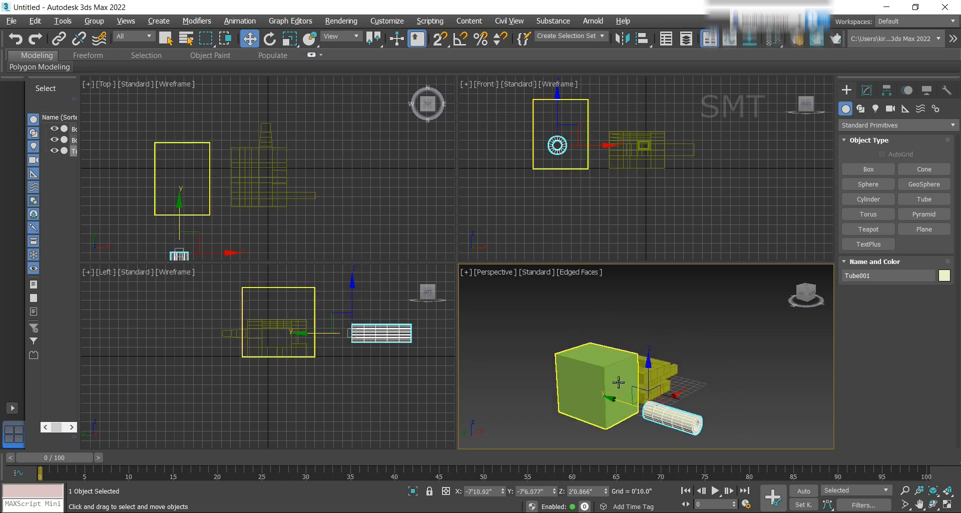
pyautogui.click(866, 90)
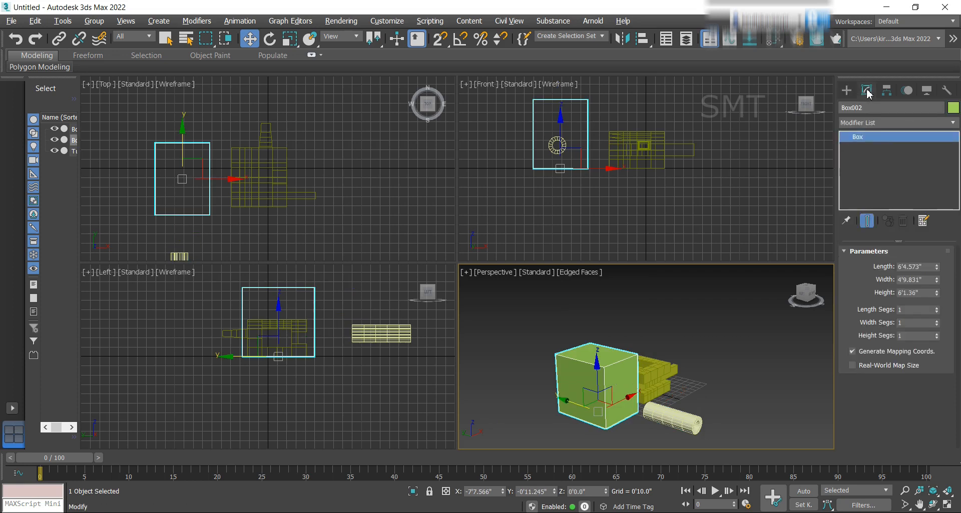
pyautogui.click(882, 123)
pyautogui.press('e')
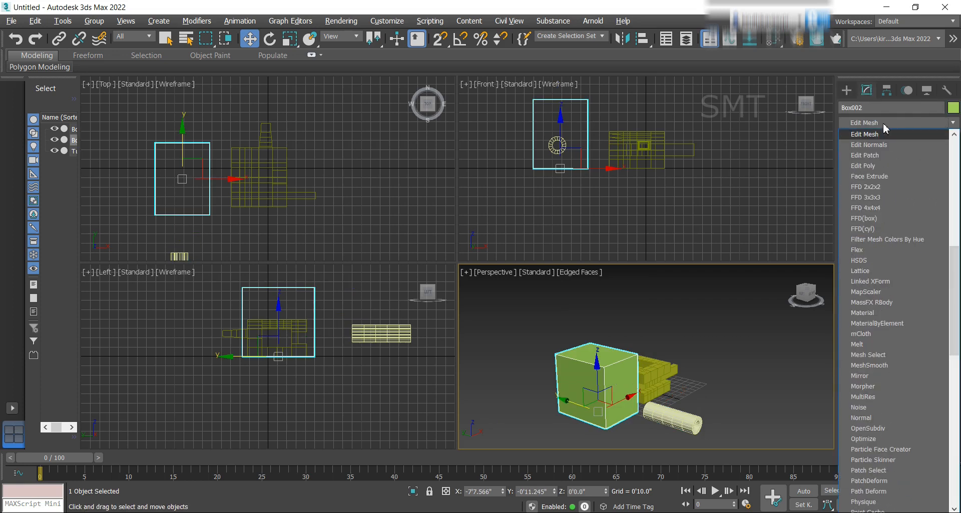
pyautogui.click(863, 165)
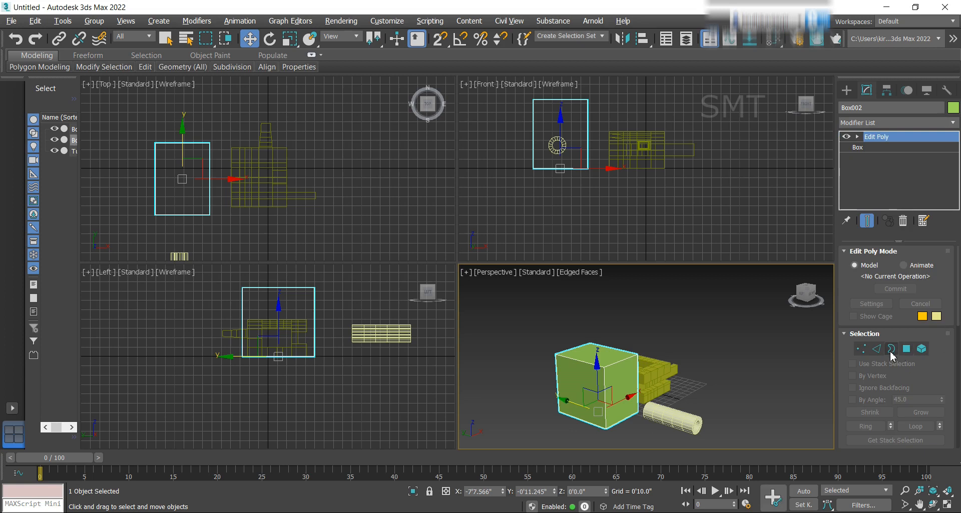
# Attach the tube to the new box so both form one editable object
pyautogui.rightClick(592, 374)
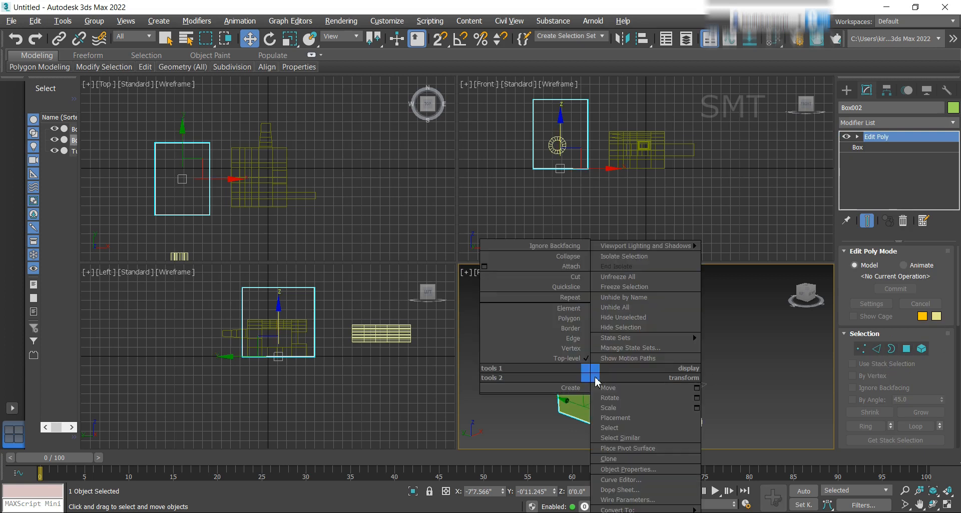
pyautogui.click(570, 266)
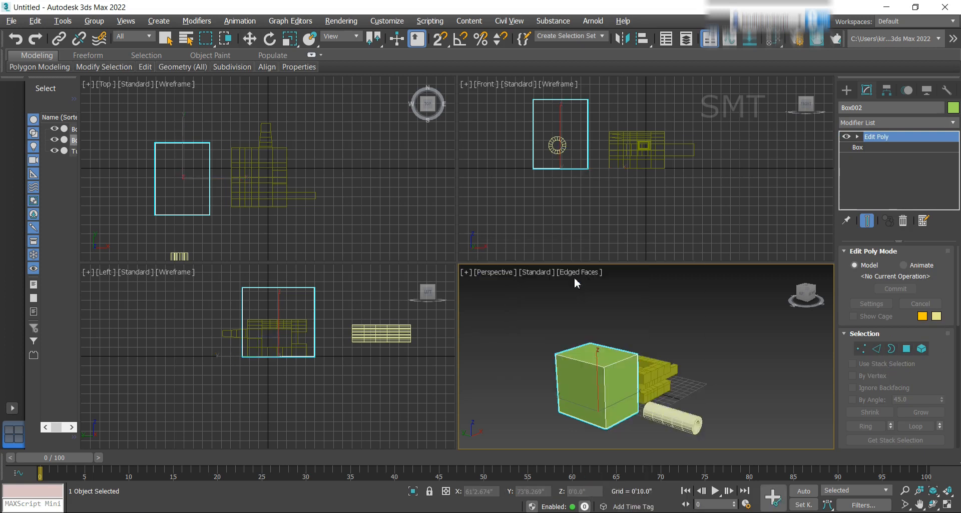
pyautogui.click(684, 423)
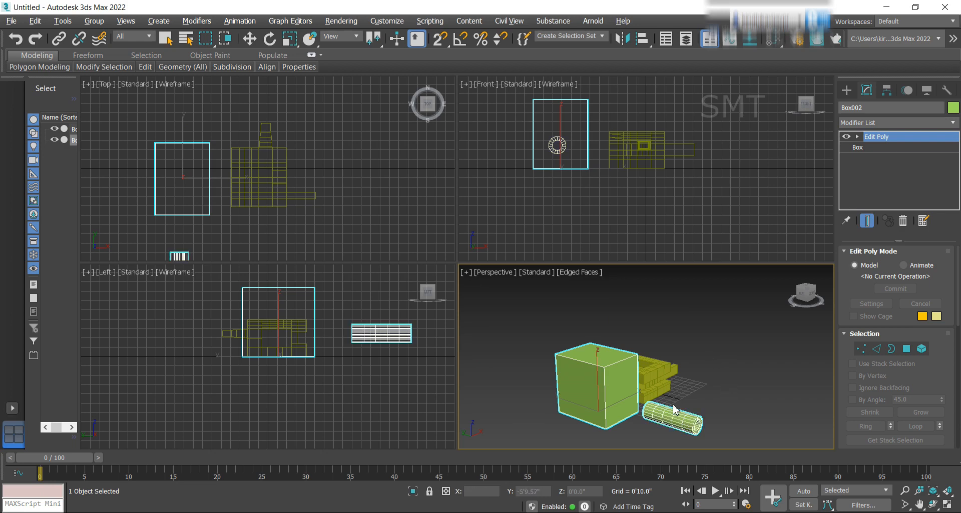
# Switch the combined object to Polygon level and bring the tube end facing the box into close view
pyautogui.click(906, 348)
pyautogui.press('w')
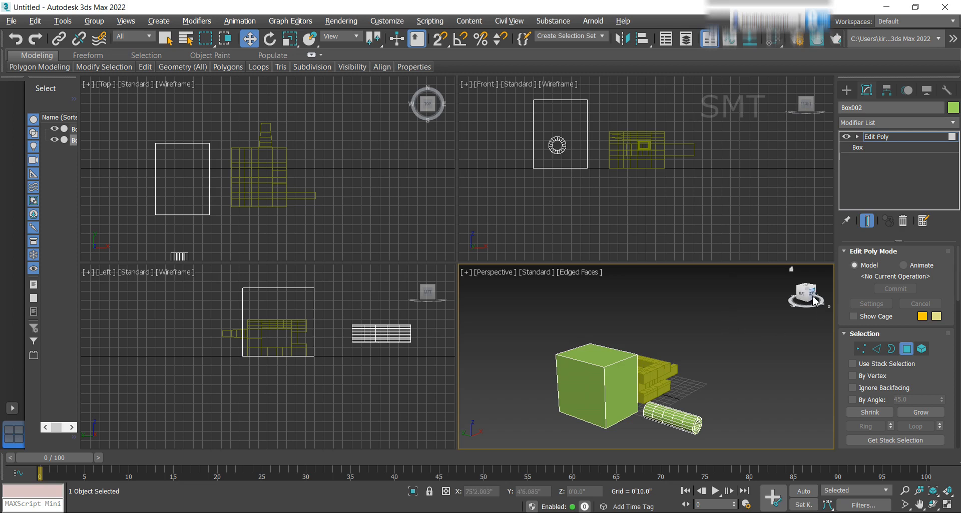
pyautogui.moveTo(823, 313); pyautogui.dragTo(807, 304)
pyautogui.scroll(5, 648, 376)
pyautogui.scroll(4, 648, 376)
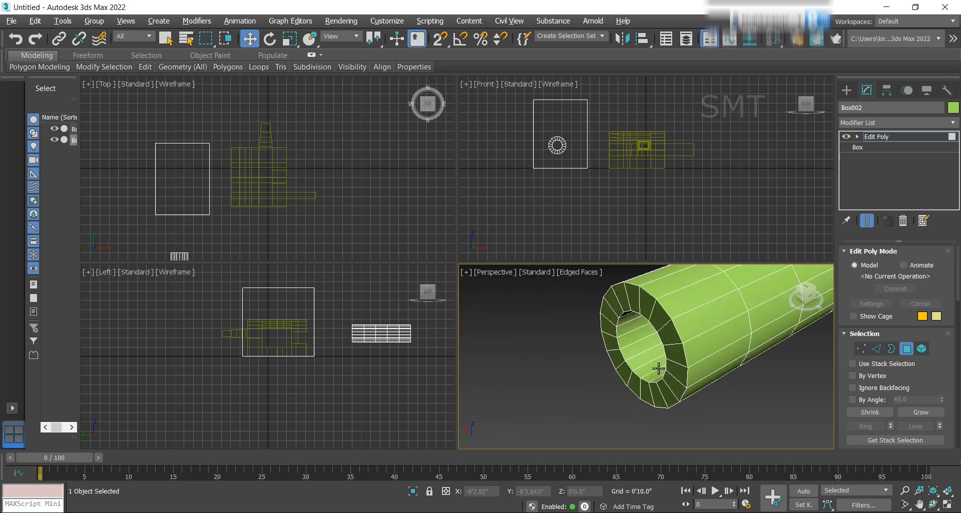
# Try selecting the polygons around the tube's near end by selecting everything and by growing from a single polygon
pyautogui.click(668, 336)
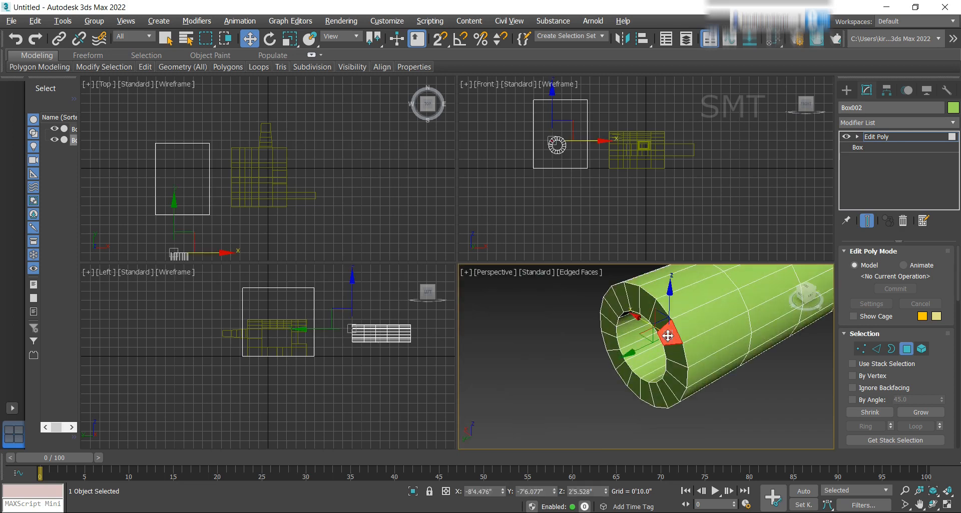
pyautogui.hotkey('ctrl', 'a')
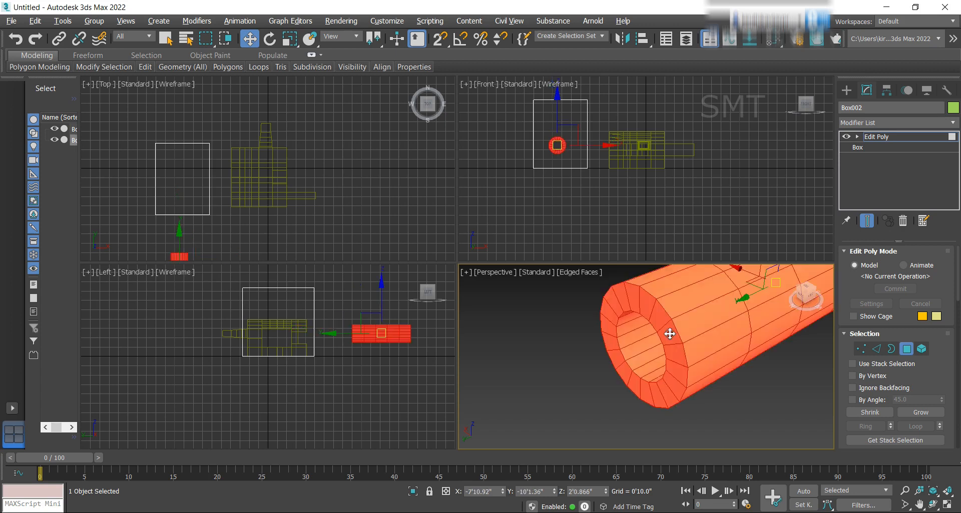
pyautogui.hotkey('ctrl', 'd')
pyautogui.click(675, 350)
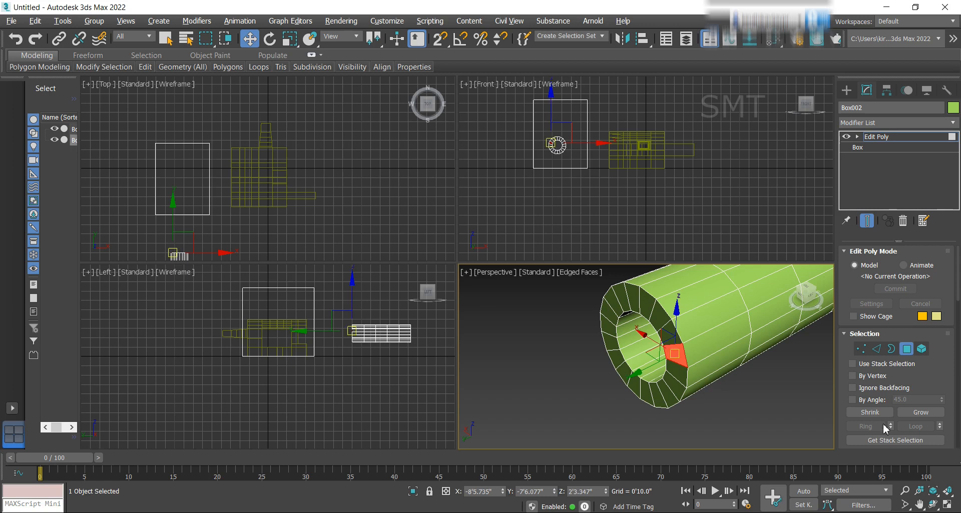
pyautogui.click(935, 416)
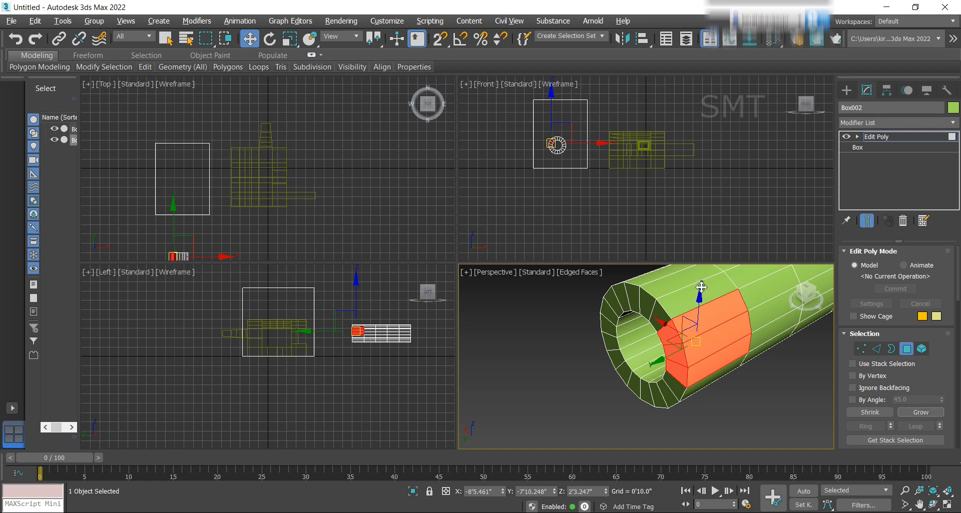
pyautogui.click(774, 410)
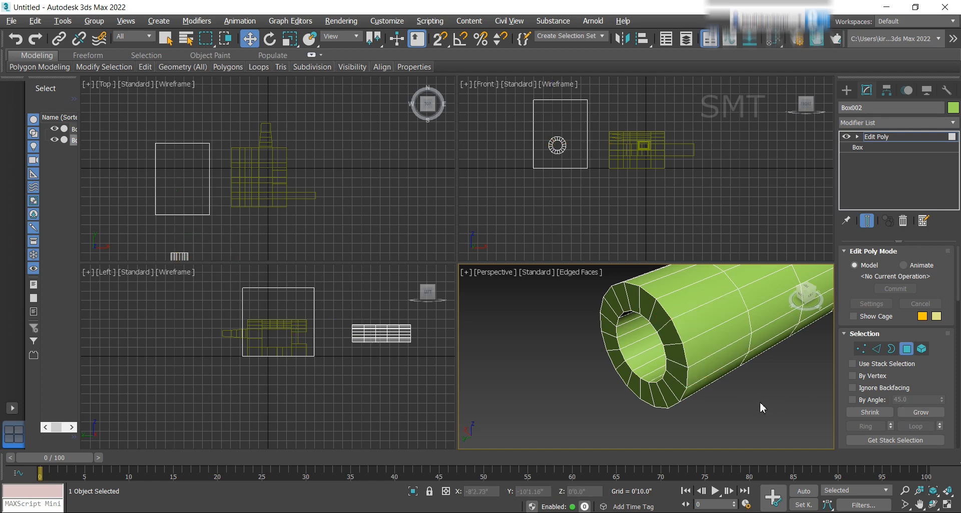
# Select the ring of polygons on the tube's near end and bridge it to the facing side of the box
pyautogui.moveTo(344, 324); pyautogui.dragTo(357, 352)
pyautogui.scroll(-2, 653, 377)
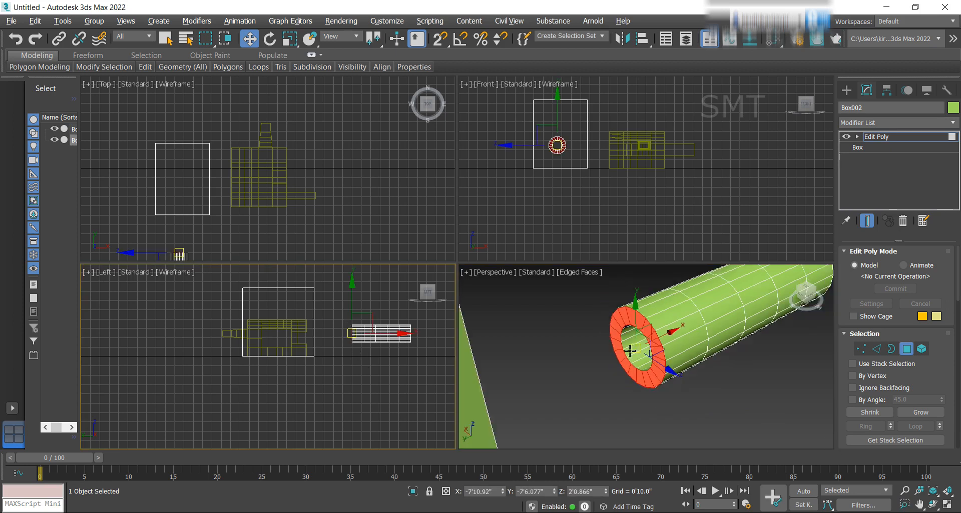
pyautogui.scroll(-2, 643, 378)
pyautogui.moveTo(813, 301); pyautogui.dragTo(721, 337)
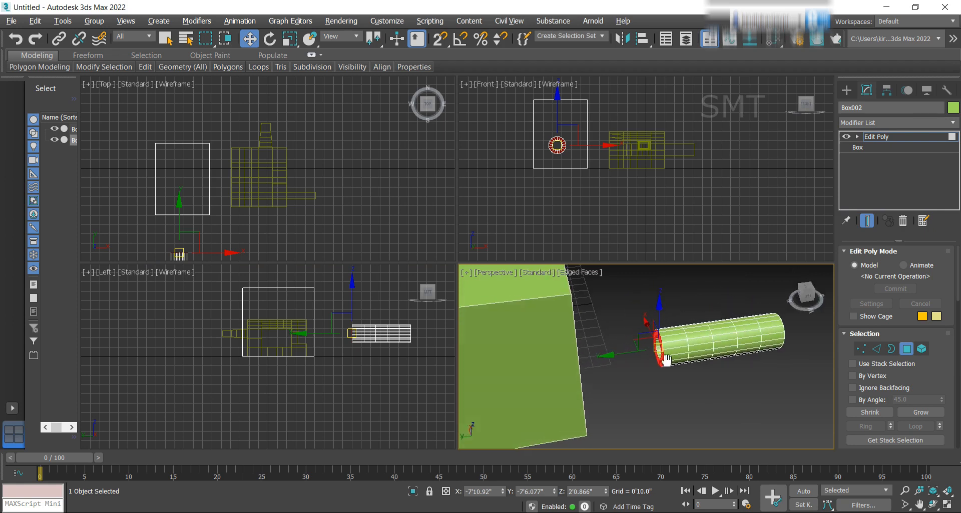
pyautogui.moveTo(607, 356); pyautogui.dragTo(525, 374)
pyautogui.click(757, 438)
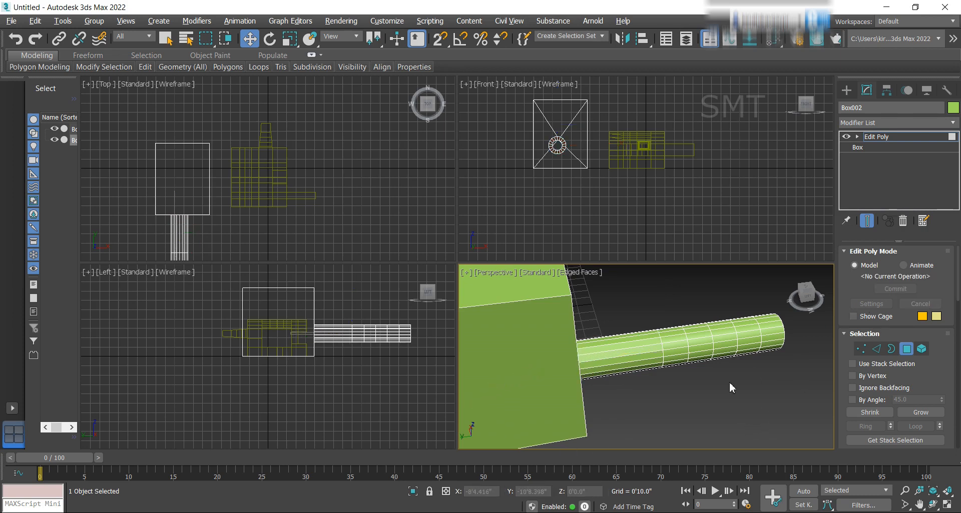
# Show the perspective view in wireframe and examine the junction between the tube and the box
pyautogui.moveTo(813, 304)
pyautogui.mouseDown()
pyautogui.moveTo(783, 311)
pyautogui.moveTo(812, 301)
pyautogui.moveTo(797, 303)
pyautogui.mouseUp()
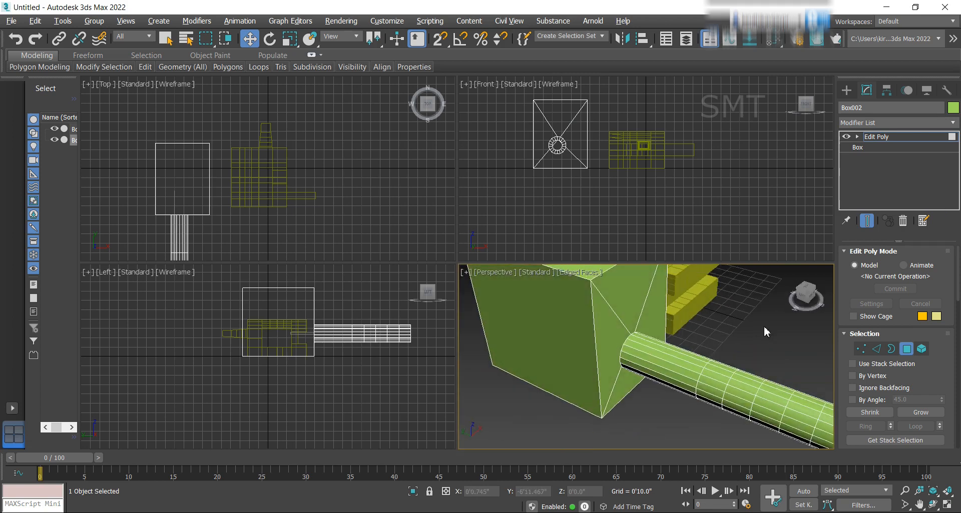
pyautogui.press('F3')
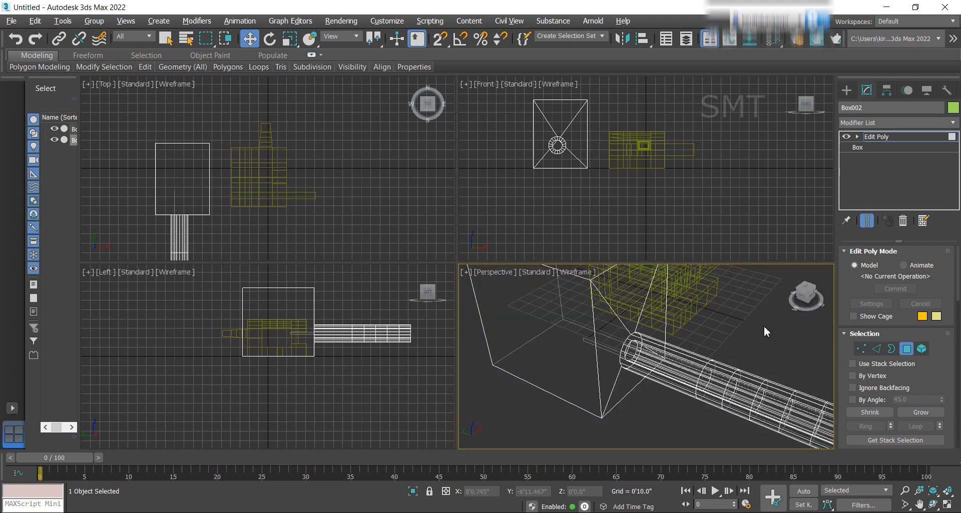
pyautogui.scroll(5, 636, 355)
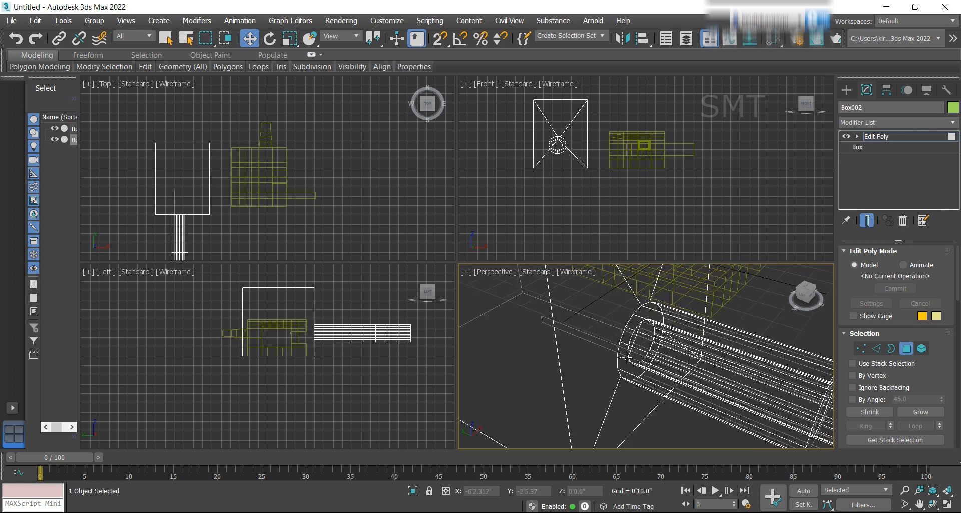
pyautogui.scroll(-5, 654, 355)
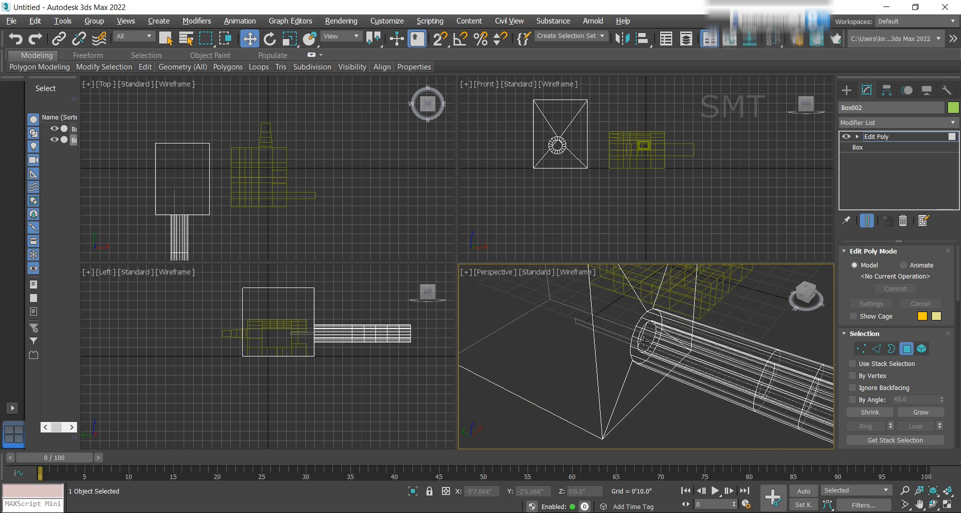
pyautogui.scroll(-6, 754, 376)
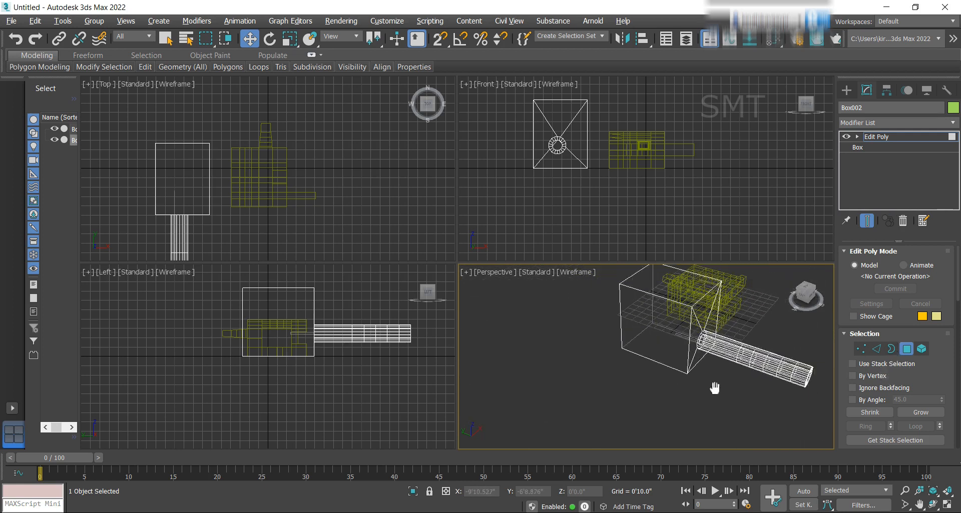
# Delete all polygons of the tube and its bridged extension, keeping the polygons of the box's front face out of the selection
pyautogui.moveTo(790, 331); pyautogui.dragTo(717, 421)
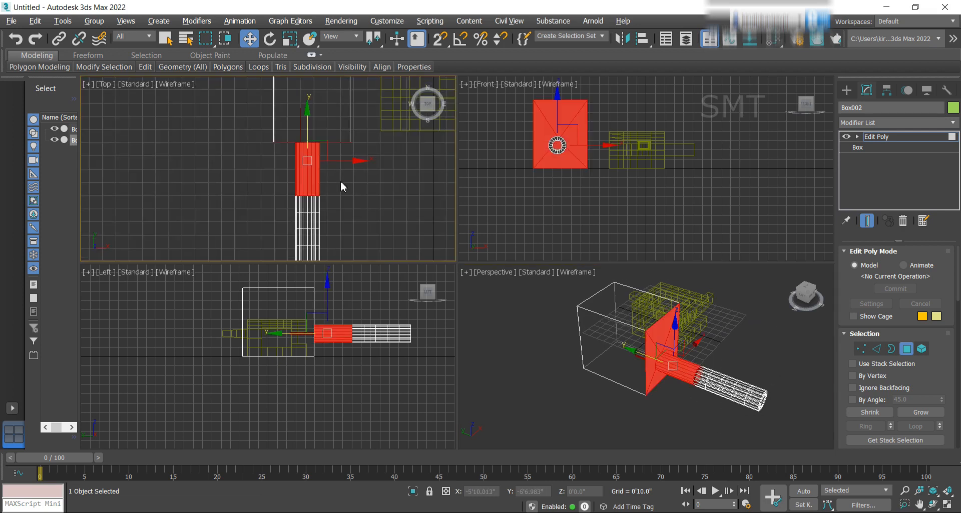
pyautogui.scroll(-3, 325, 205)
pyautogui.click(356, 207)
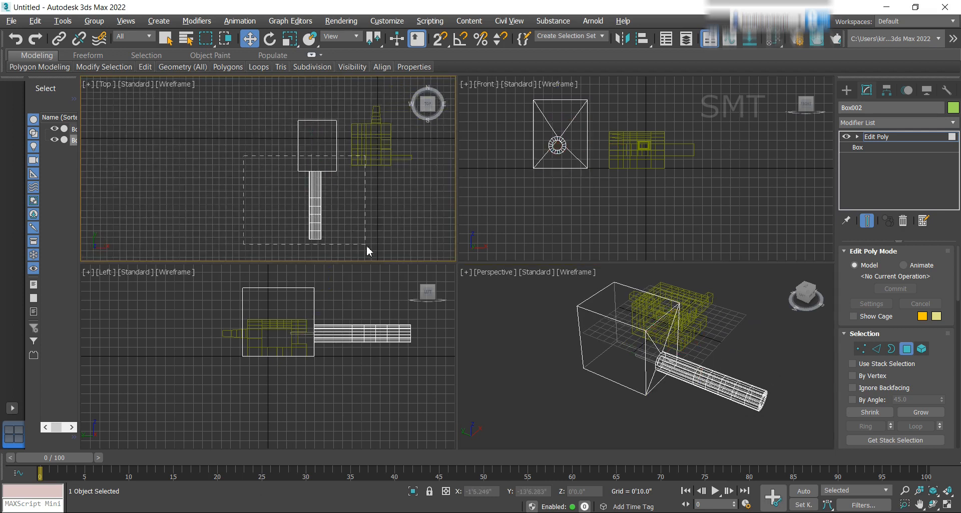
pyautogui.hotkey('ctrl', 'a')
pyautogui.scroll(4, 353, 219)
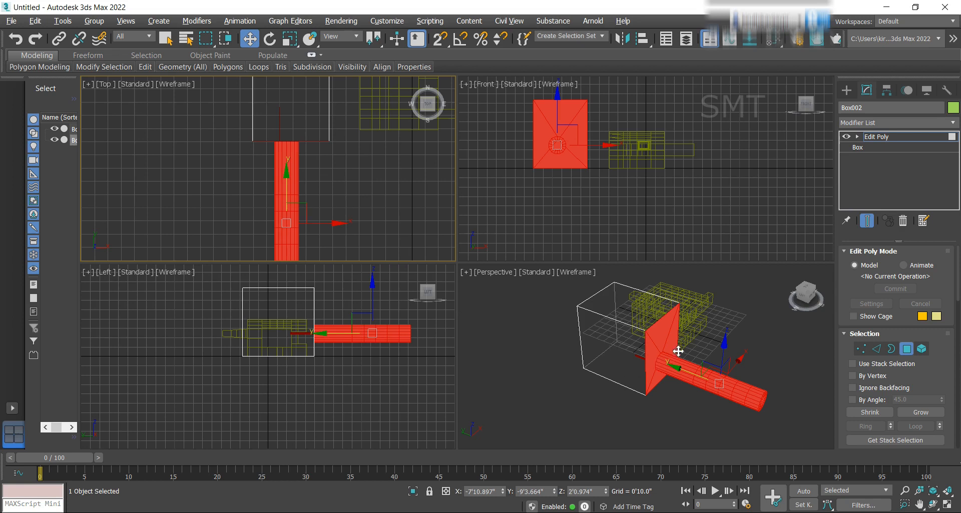
pyautogui.rightClick(654, 343)
pyautogui.keyDown('alt'); pyautogui.click(655, 343); pyautogui.keyUp('alt')
pyautogui.keyDown('alt'); pyautogui.click(671, 346); pyautogui.keyUp('alt')
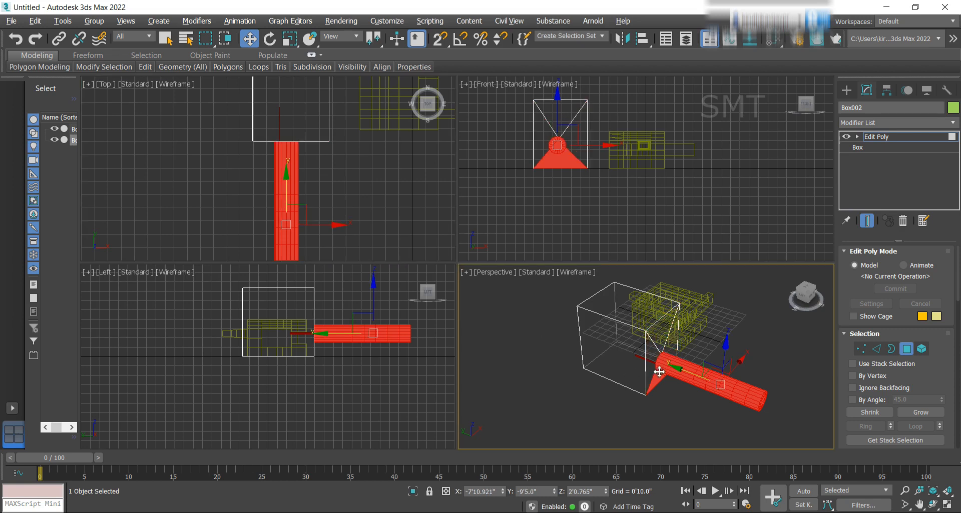
pyautogui.keyDown('alt'); pyautogui.click(660, 373); pyautogui.keyUp('alt')
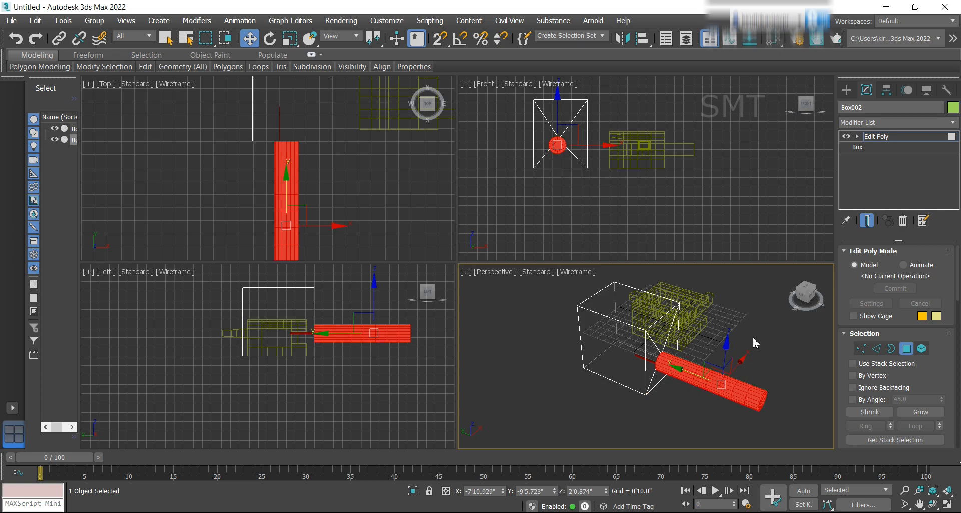
pyautogui.press('Delete')
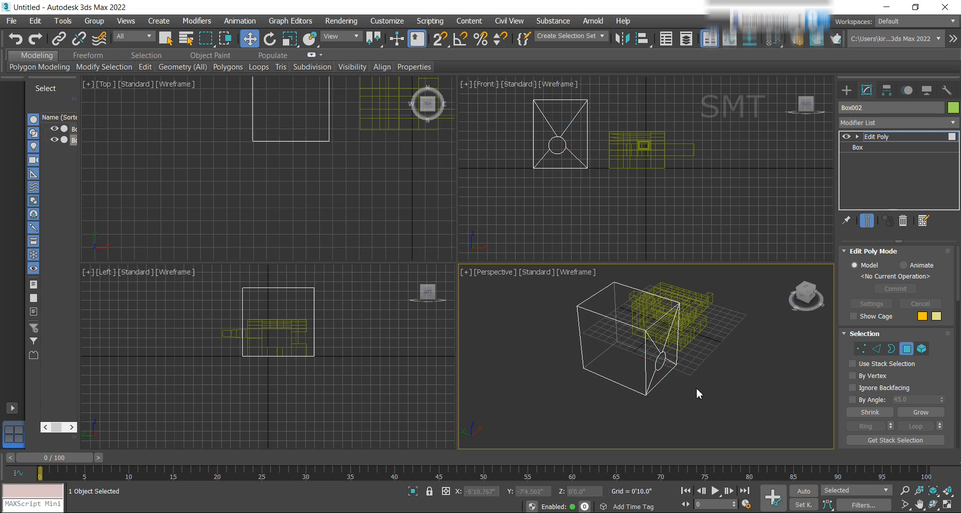
# Return the perspective view to shaded display with edges and examine the round opening in the box
pyautogui.moveTo(737, 374); pyautogui.dragTo(715, 388, button='middle')
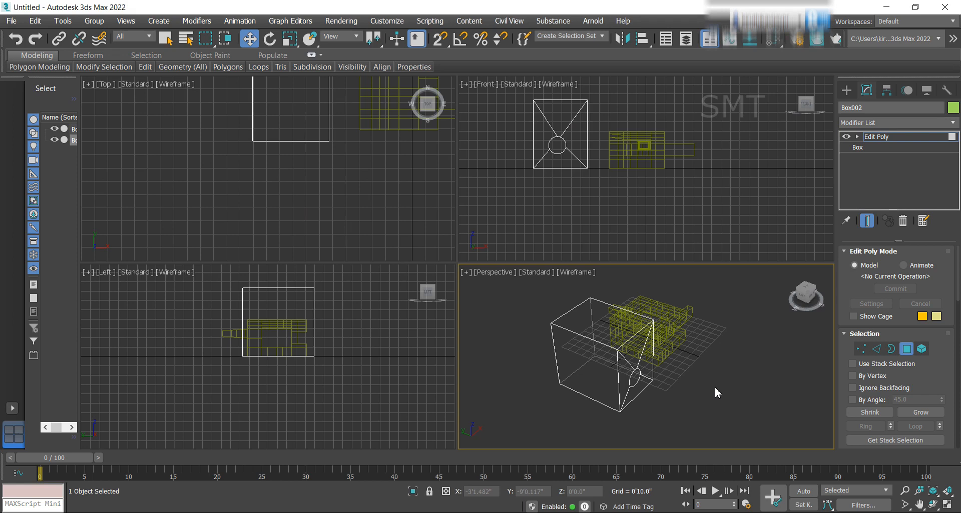
pyautogui.press('F3')
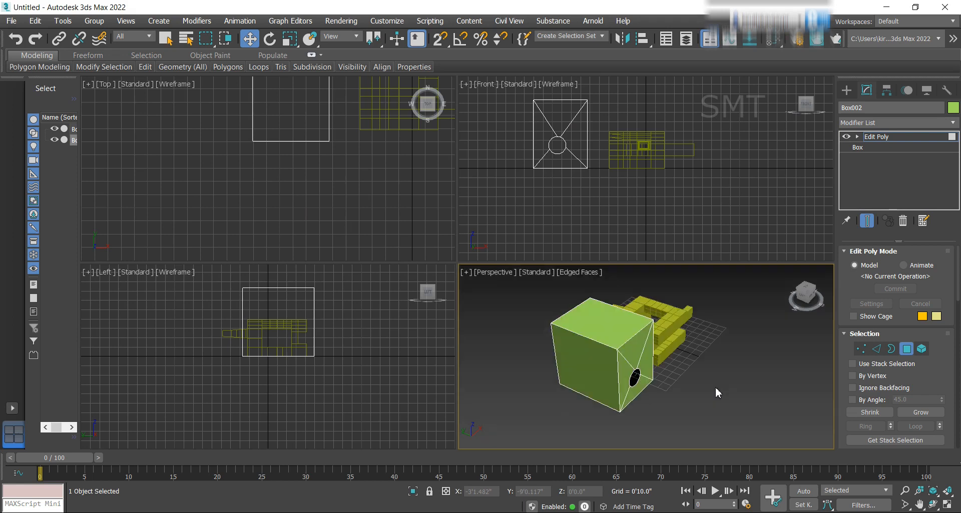
pyautogui.scroll(5, 625, 391)
pyautogui.scroll(5, 653, 382)
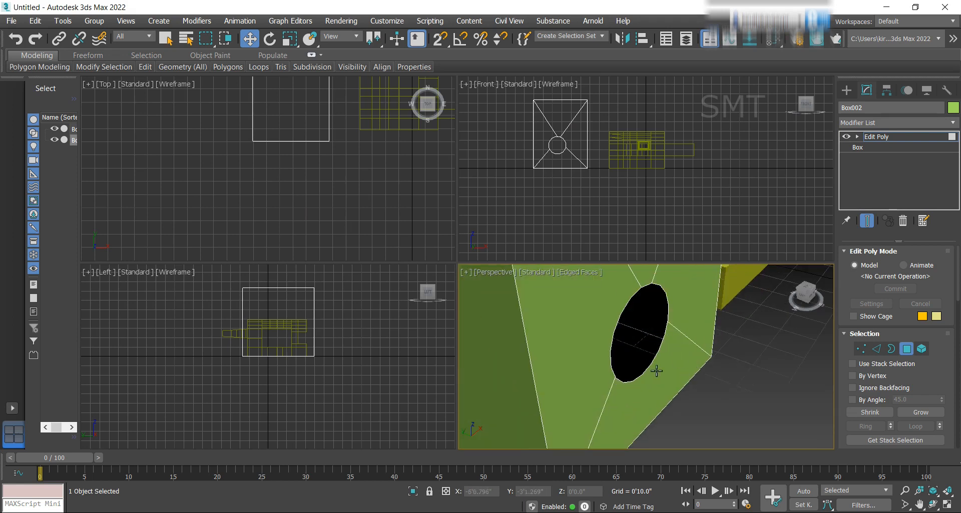
pyautogui.scroll(-8, 660, 344)
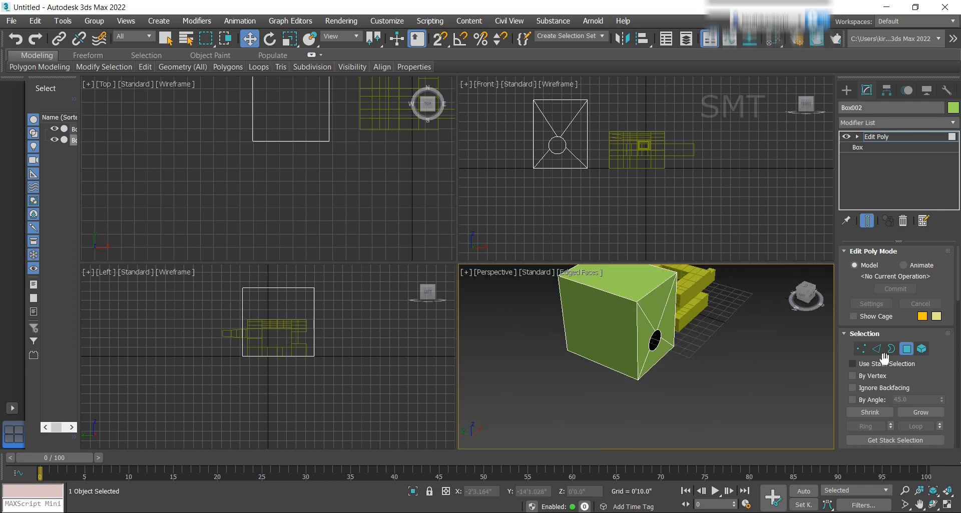
# Select the border of the round opening in the box's front face and cap it
pyautogui.click(657, 348)
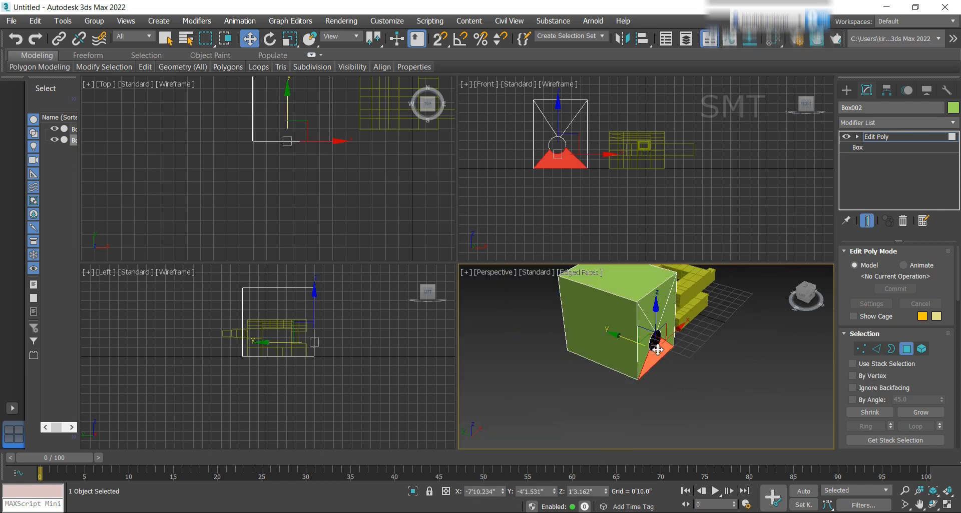
pyautogui.click(891, 349)
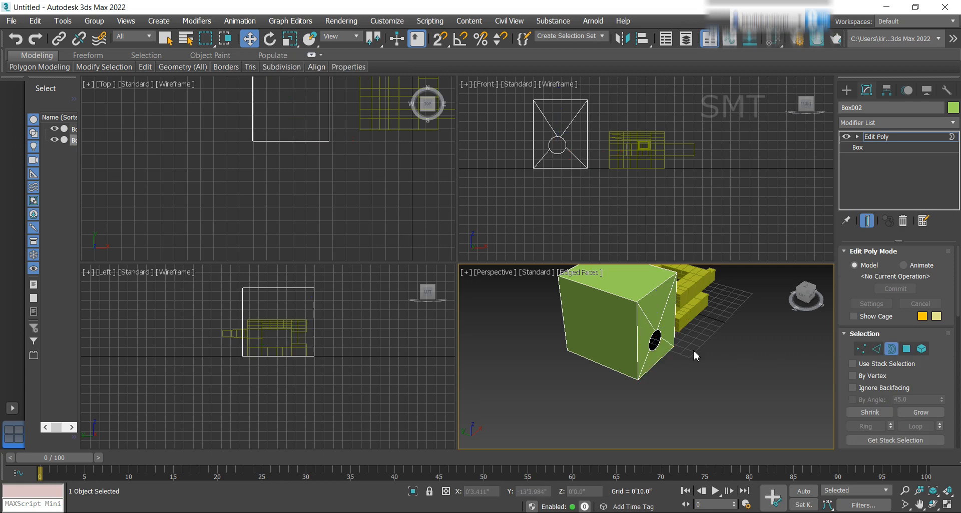
pyautogui.click(657, 346)
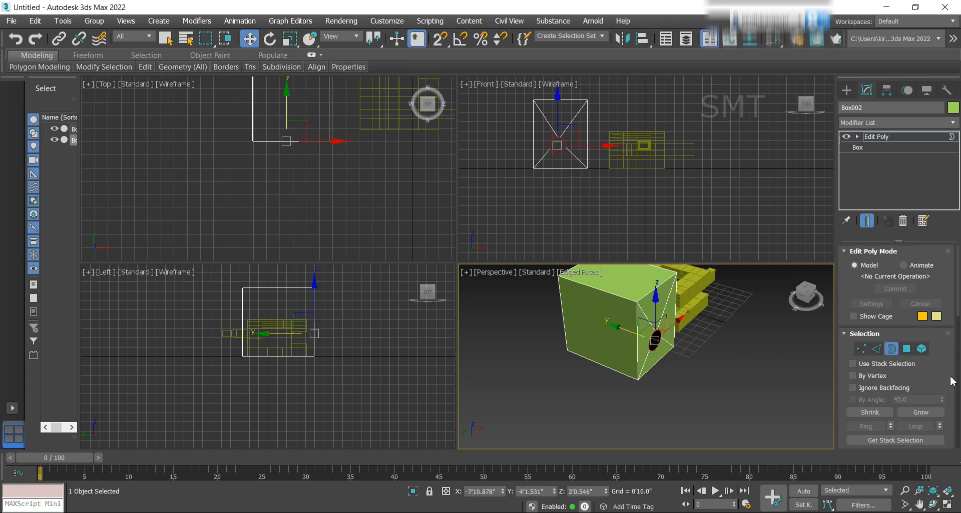
pyautogui.scroll(-3, 951, 380)
pyautogui.scroll(-3, 951, 380)
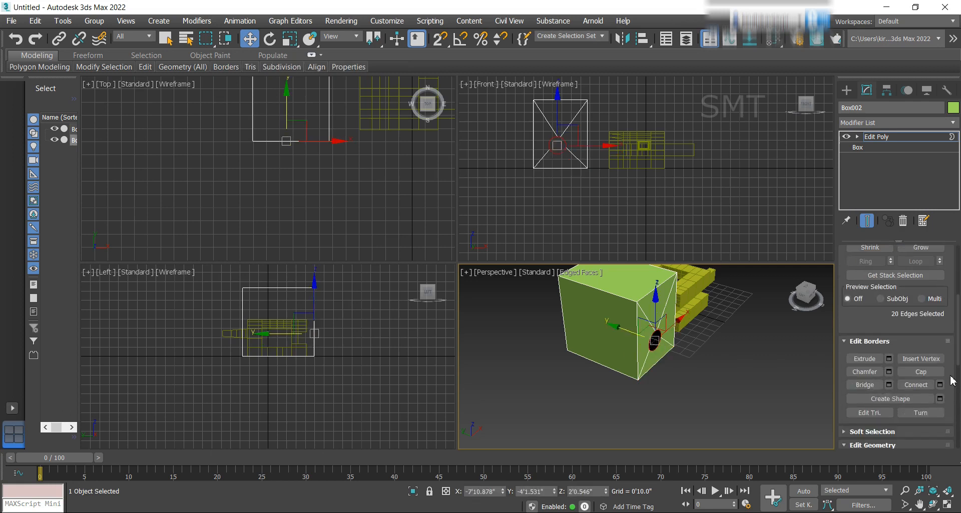
pyautogui.click(934, 373)
pyautogui.scroll(2, 694, 344)
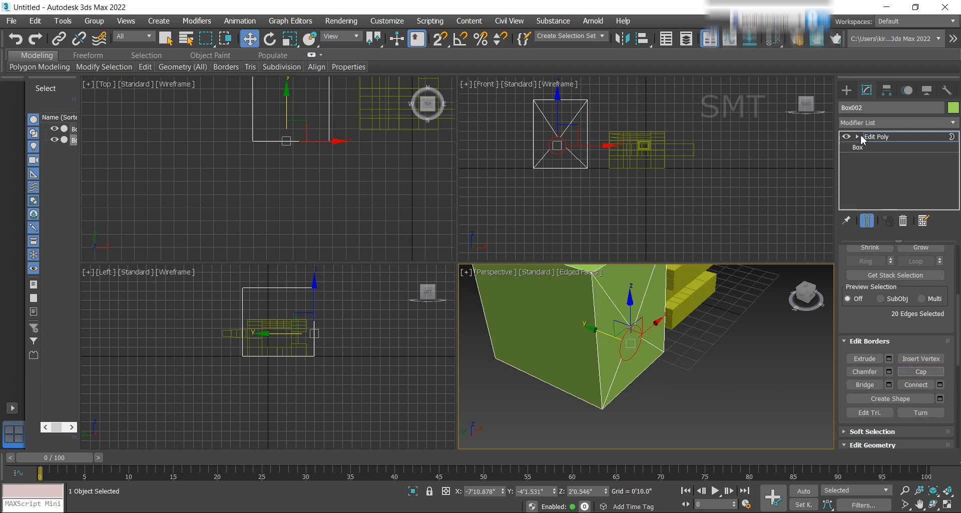
# Select the round cap polygon and bridge it to the opposite face to form a hole through the box
pyautogui.press('4')
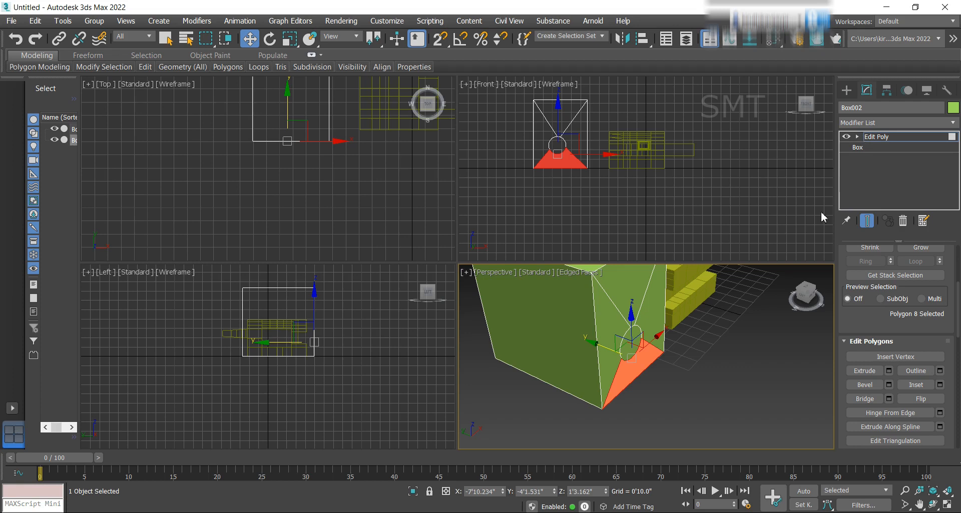
pyautogui.click(630, 341)
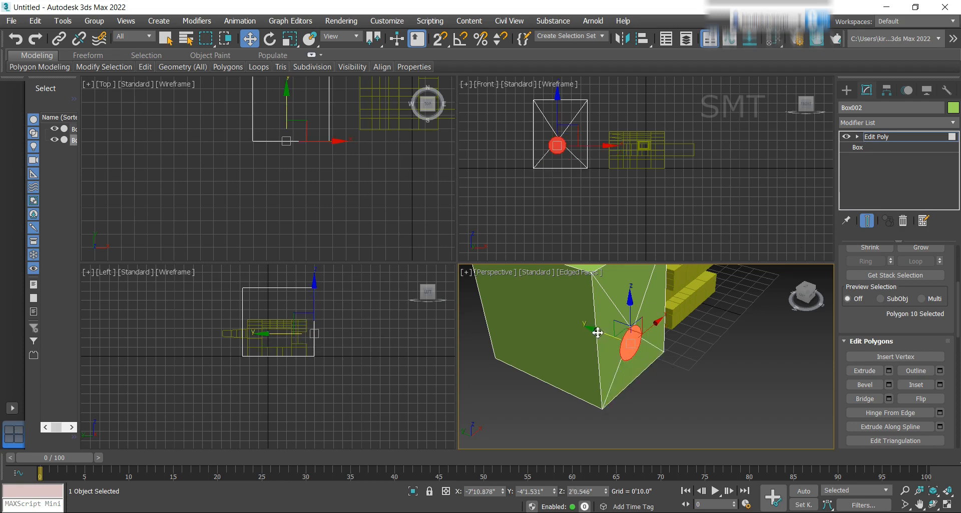
pyautogui.keyDown('shift'); pyautogui.moveTo(597, 332); pyautogui.dragTo(314, 269); pyautogui.keyUp('shift')
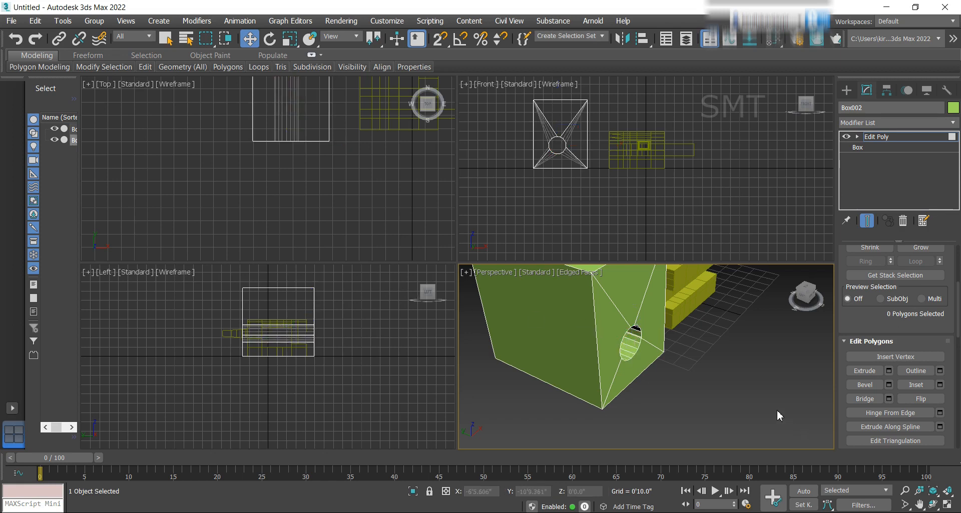
# Undo and redo the bridge to compare both states, and examine the round through-hole from the far side of the box
pyautogui.scroll(-4, 724, 373)
pyautogui.moveTo(806, 295)
pyautogui.mouseDown()
pyautogui.moveTo(874, 274)
pyautogui.moveTo(833, 276)
pyautogui.moveTo(807, 299)
pyautogui.mouseUp()
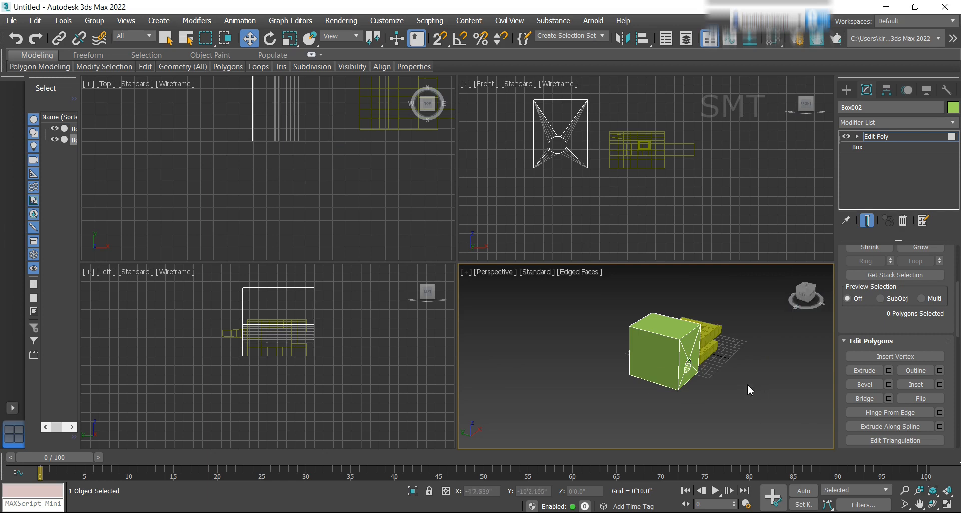
pyautogui.hotkey('ctrl', 'z')
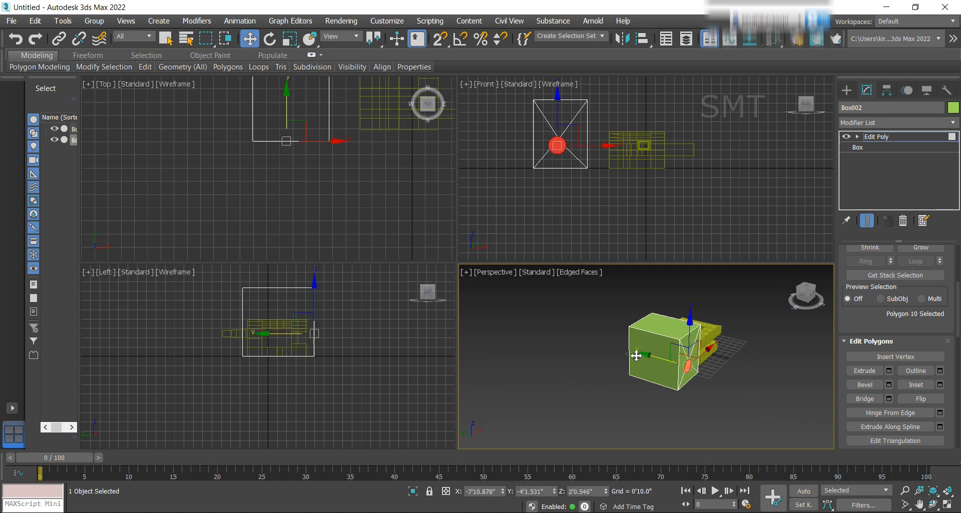
pyautogui.hotkey('ctrl', 'y')
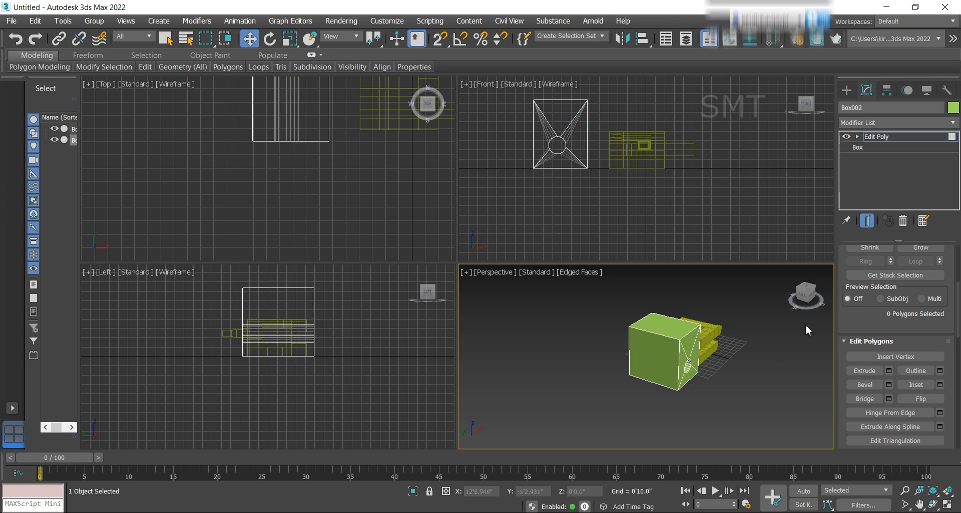
pyautogui.moveTo(803, 295); pyautogui.dragTo(819, 307)
pyautogui.keyDown('alt'); pyautogui.moveTo(533, 440); pyautogui.dragTo(592, 385, button='middle'); pyautogui.keyUp('alt')
pyautogui.scroll(6, 660, 366)
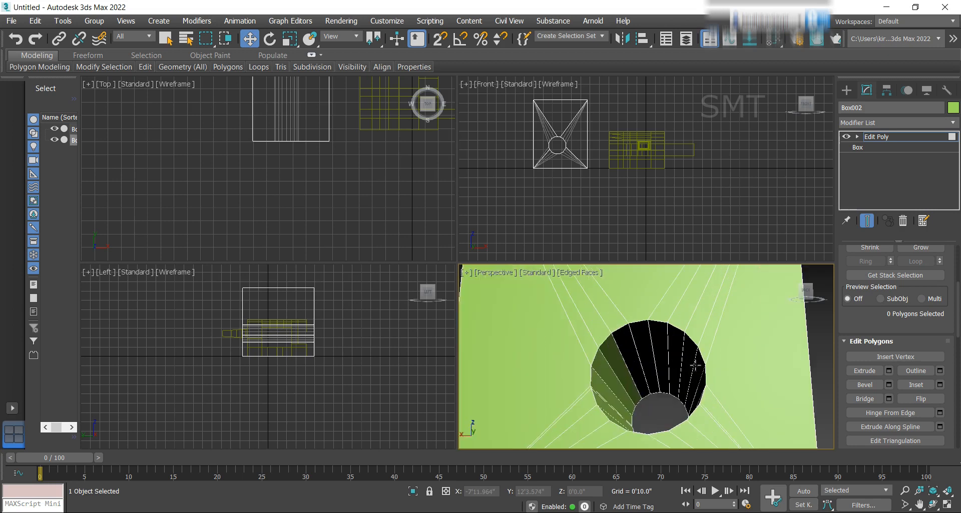
pyautogui.scroll(-5, 691, 364)
pyautogui.moveTo(801, 297)
pyautogui.mouseDown()
pyautogui.moveTo(812, 299)
pyautogui.moveTo(800, 299)
pyautogui.mouseUp()
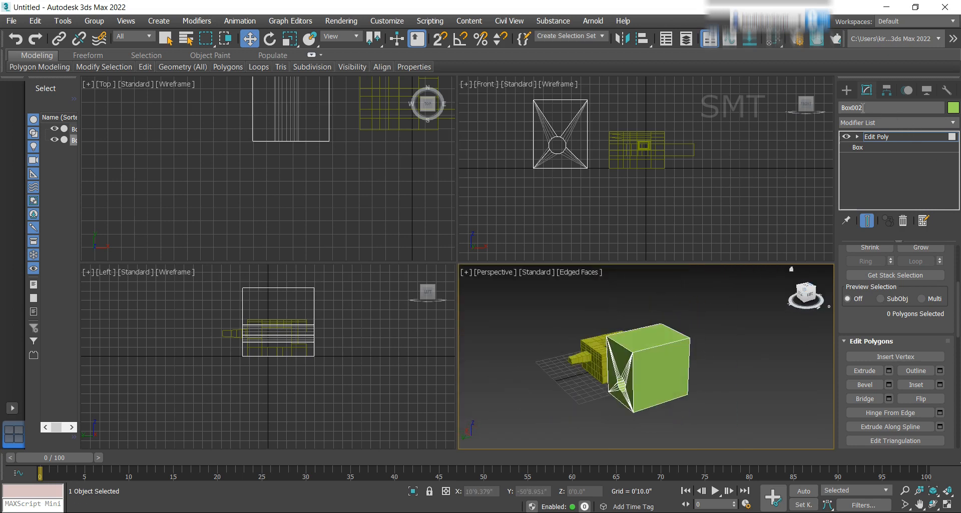
# Create two boxes, about 1'8.9" by 1'10.5" by 2'11.8" in the front view and about 1'10.5" by 2'0.6" by 4'9.8" in the left view
pyautogui.click(847, 91)
pyautogui.click(868, 169)
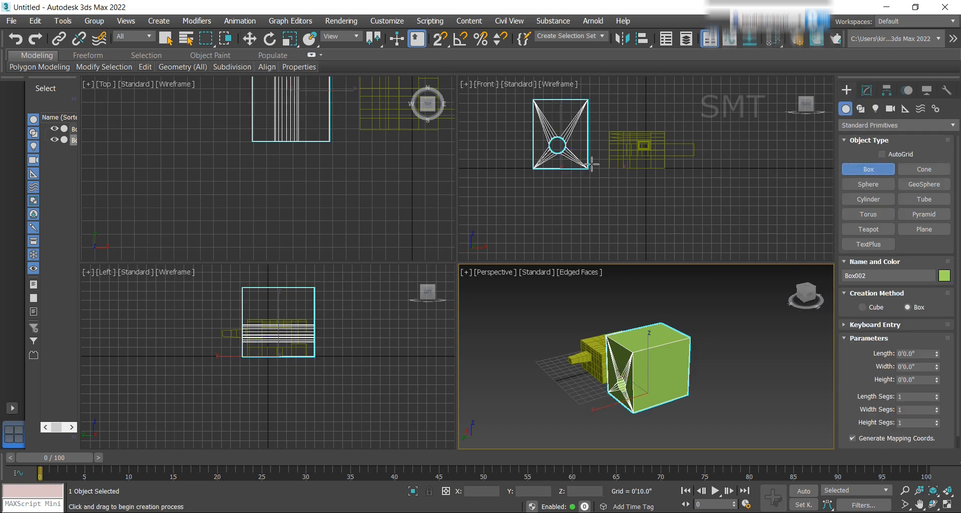
pyautogui.moveTo(549, 128); pyautogui.dragTo(572, 149)
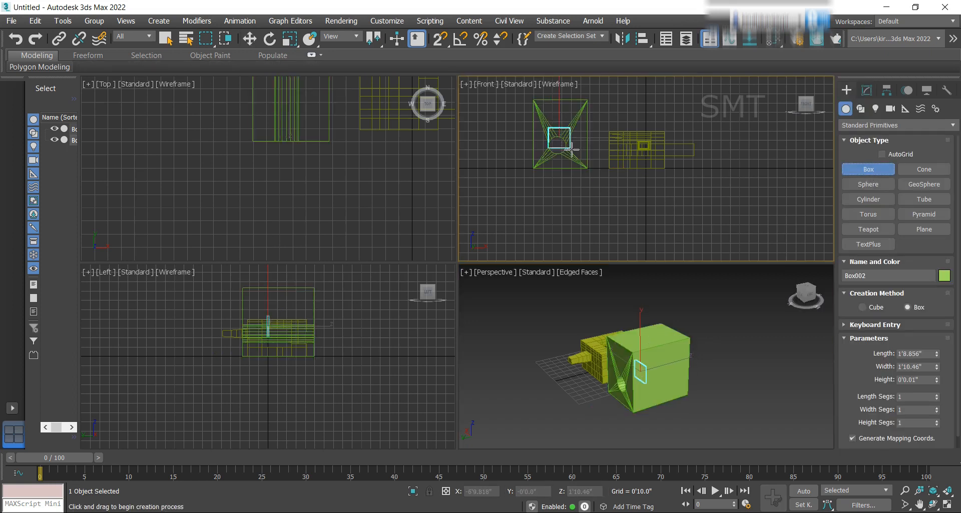
pyautogui.click(559, 116)
pyautogui.moveTo(808, 296); pyautogui.dragTo(824, 298)
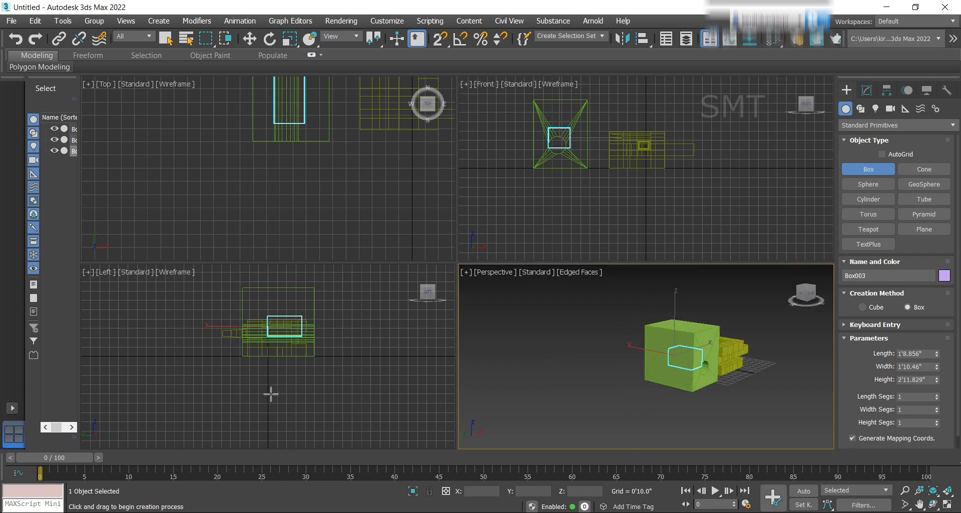
pyautogui.moveTo(279, 374); pyautogui.dragTo(301, 393)
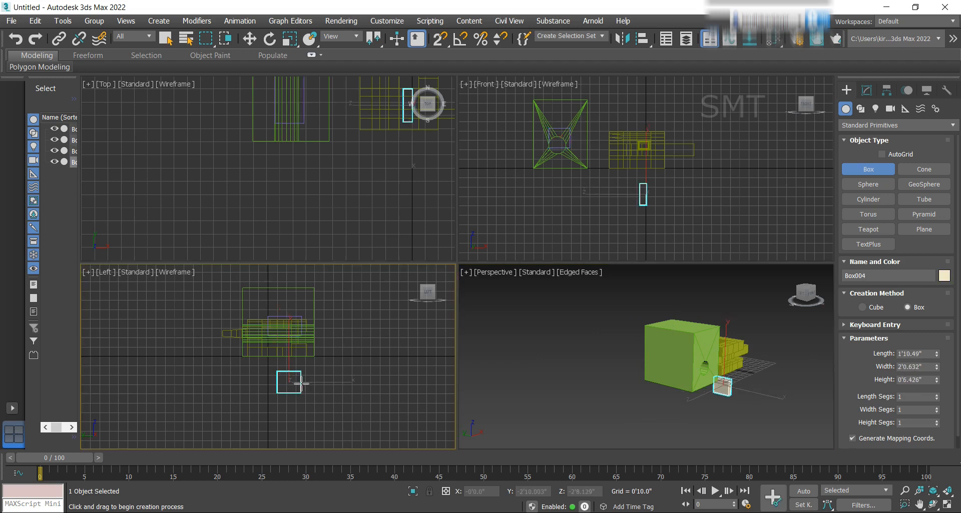
pyautogui.click(307, 339)
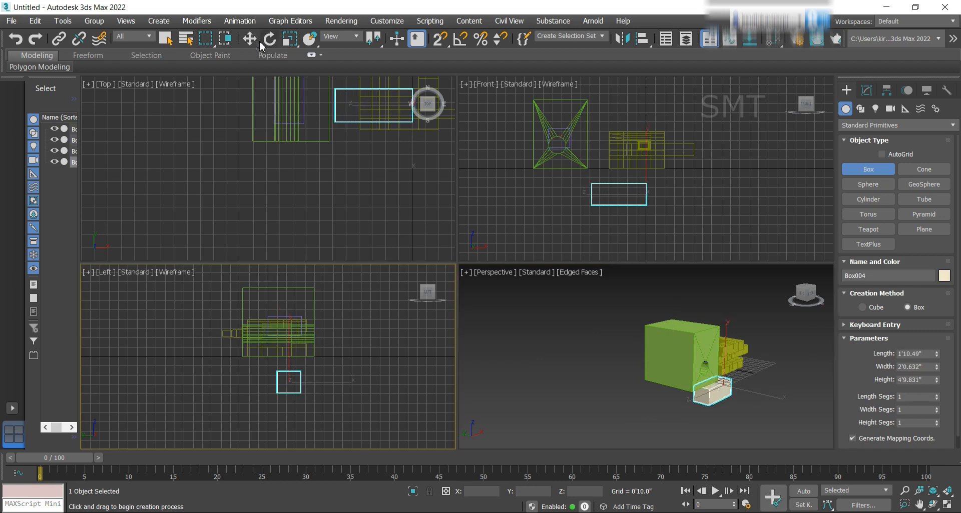
# Move the longer new box level with the large box's middle and place it clear of the side away from the yellow model
pyautogui.click(259, 40)
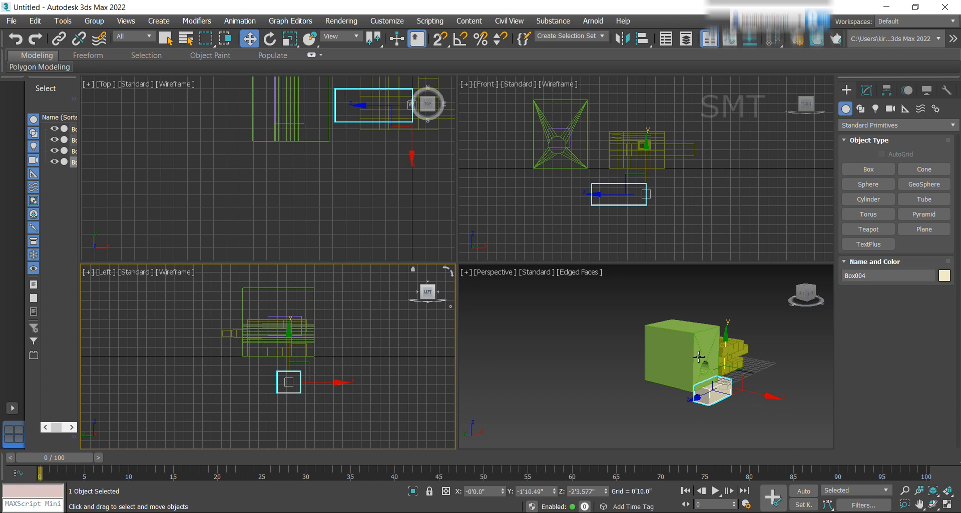
pyautogui.scroll(-2, 595, 243)
pyautogui.moveTo(658, 211); pyautogui.dragTo(590, 140)
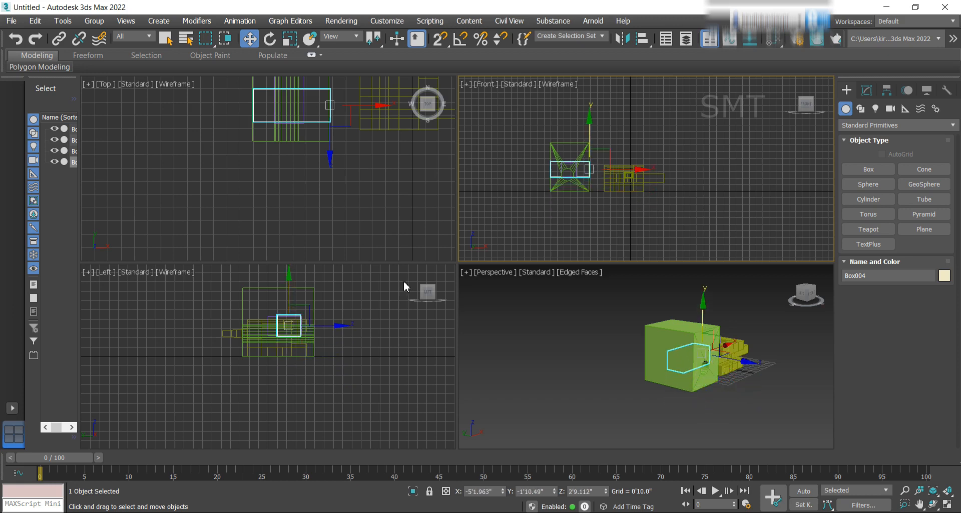
pyautogui.moveTo(285, 326); pyautogui.dragTo(321, 388, button='middle')
pyautogui.moveTo(371, 389); pyautogui.dragTo(355, 390)
pyautogui.moveTo(336, 194); pyautogui.dragTo(337, 227, button='middle')
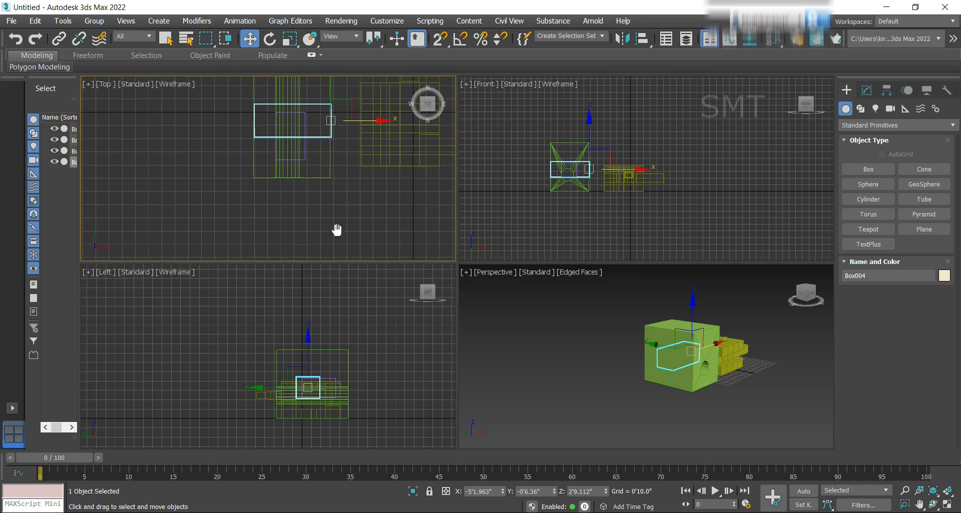
pyautogui.keyDown('alt'); pyautogui.moveTo(768, 381); pyautogui.dragTo(791, 319, button='middle'); pyautogui.keyUp('alt')
pyautogui.moveTo(805, 297); pyautogui.dragTo(781, 306)
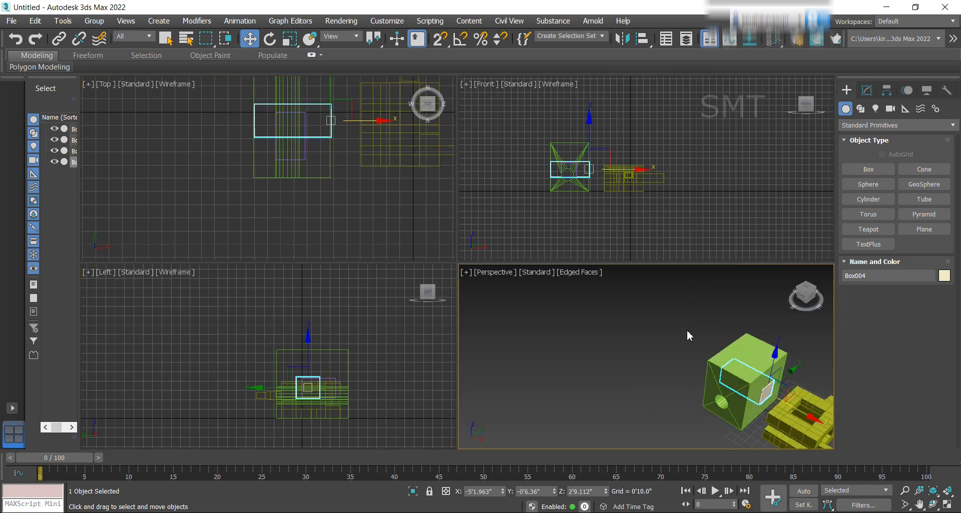
pyautogui.moveTo(686, 337); pyautogui.dragTo(629, 318, button='middle')
pyautogui.moveTo(739, 404); pyautogui.dragTo(680, 369)
pyautogui.keyDown('alt'); pyautogui.moveTo(626, 365); pyautogui.dragTo(685, 361, button='middle'); pyautogui.keyUp('alt')
# Attach the long box to the large green box's Edit Poly object
pyautogui.click(633, 330)
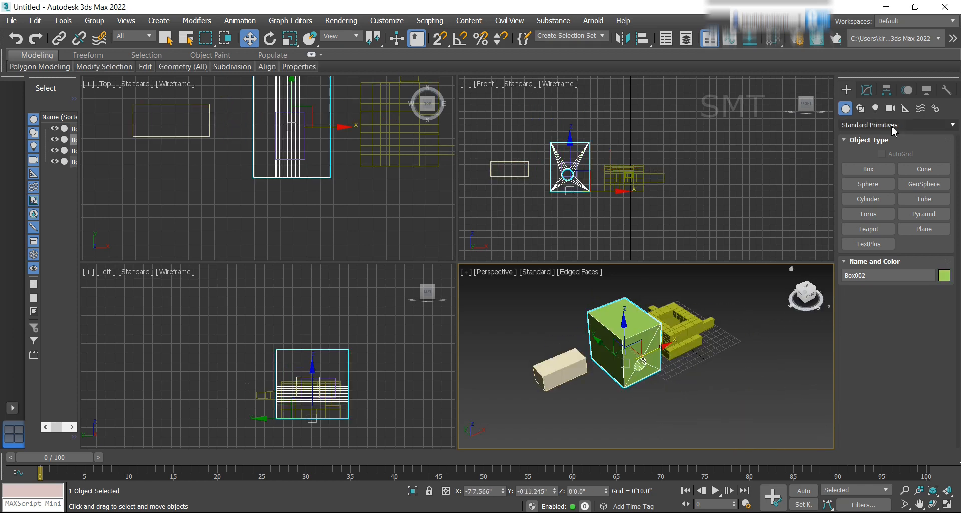
pyautogui.click(872, 94)
pyautogui.scroll(-3, 918, 365)
pyautogui.click(871, 404)
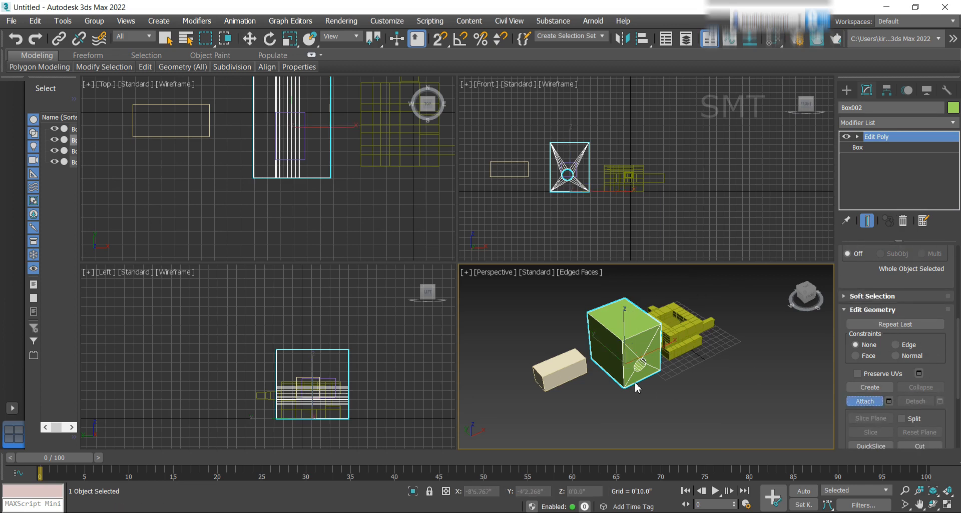
pyautogui.click(573, 373)
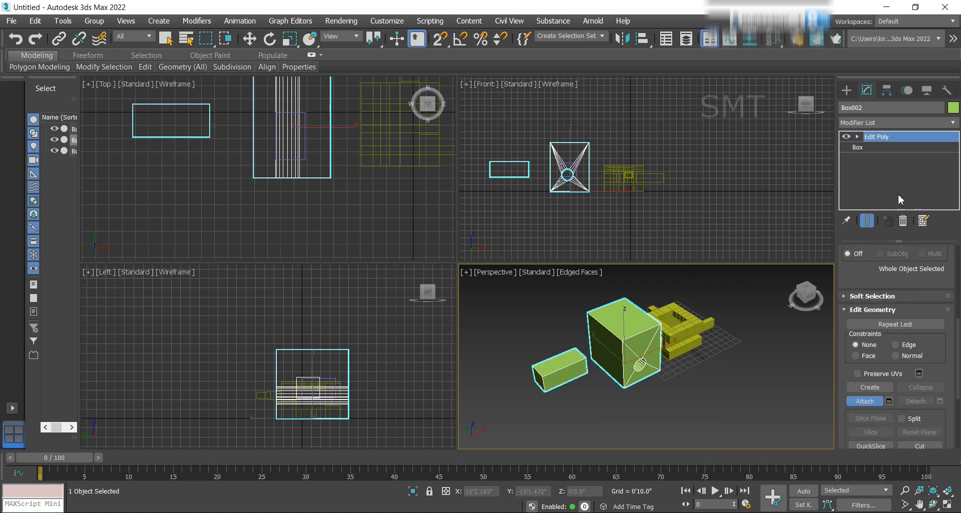
# Select the attached box's end polygon and bridge it to the facing side of the large box
pyautogui.press('4')
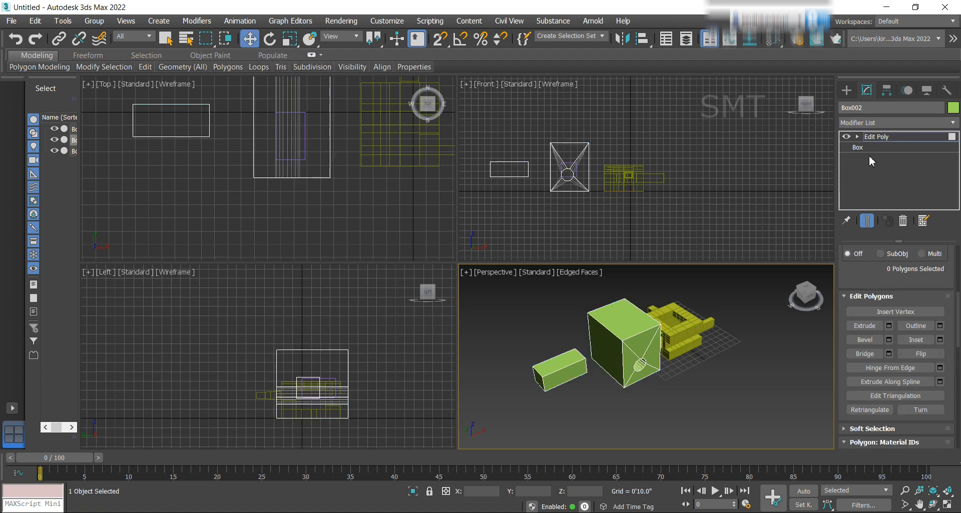
pyautogui.click(806, 297)
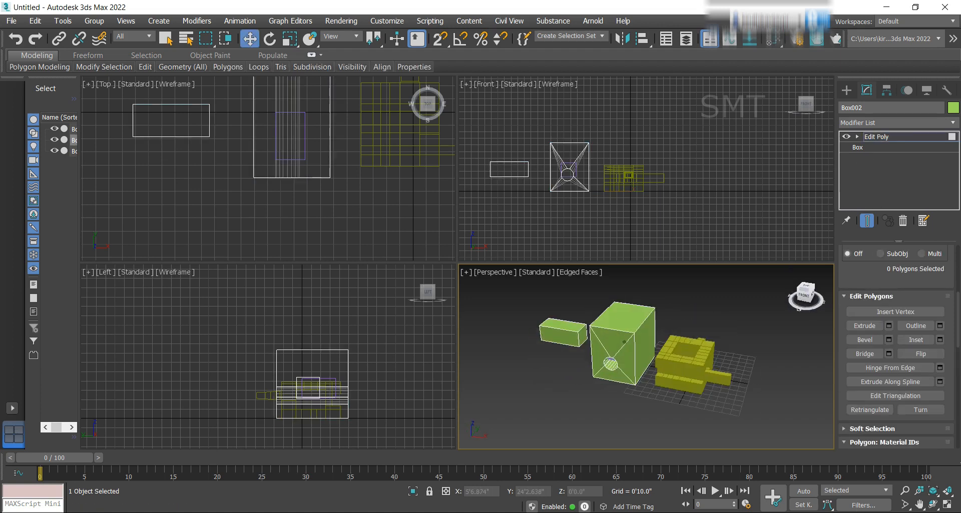
pyautogui.click(583, 336)
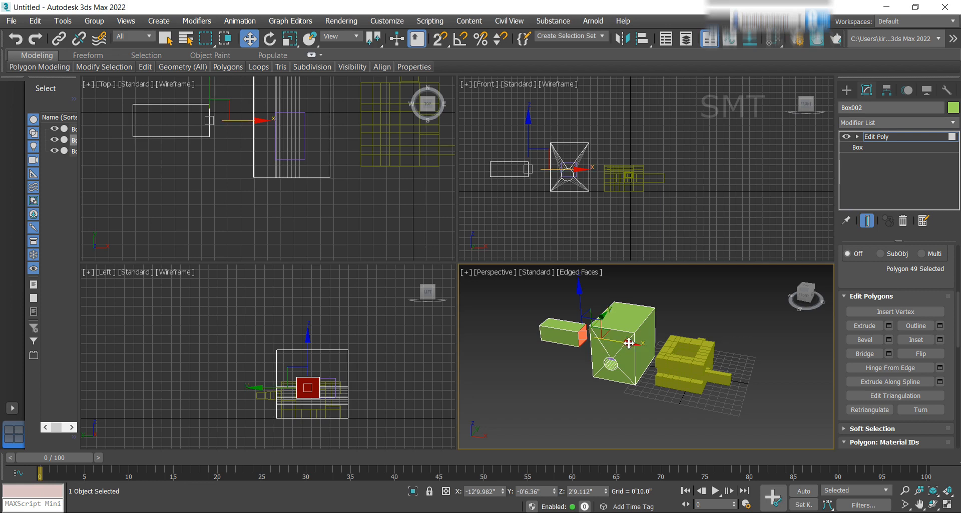
pyautogui.keyDown('shift'); pyautogui.moveTo(628, 345); pyautogui.dragTo(668, 353); pyautogui.keyUp('shift')
pyautogui.click(819, 380)
pyautogui.click(810, 302)
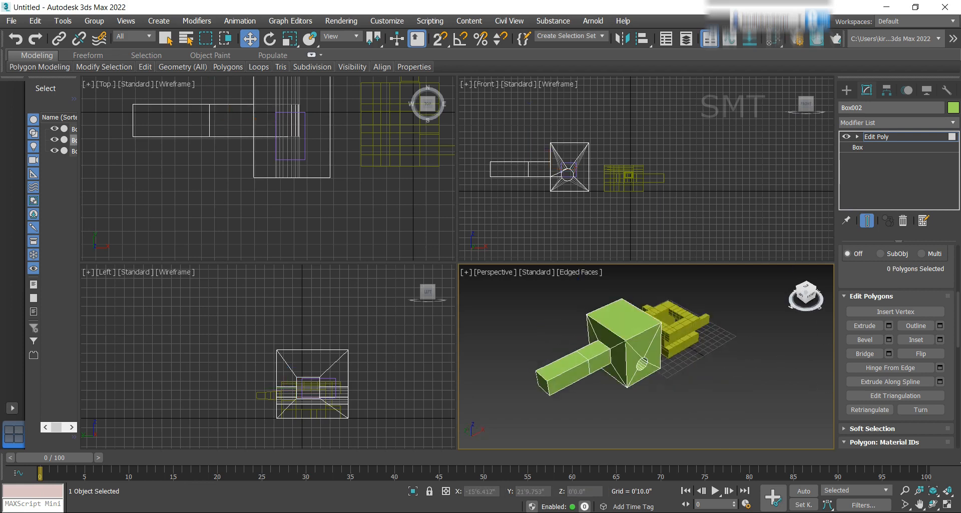
pyautogui.scroll(4, 623, 398)
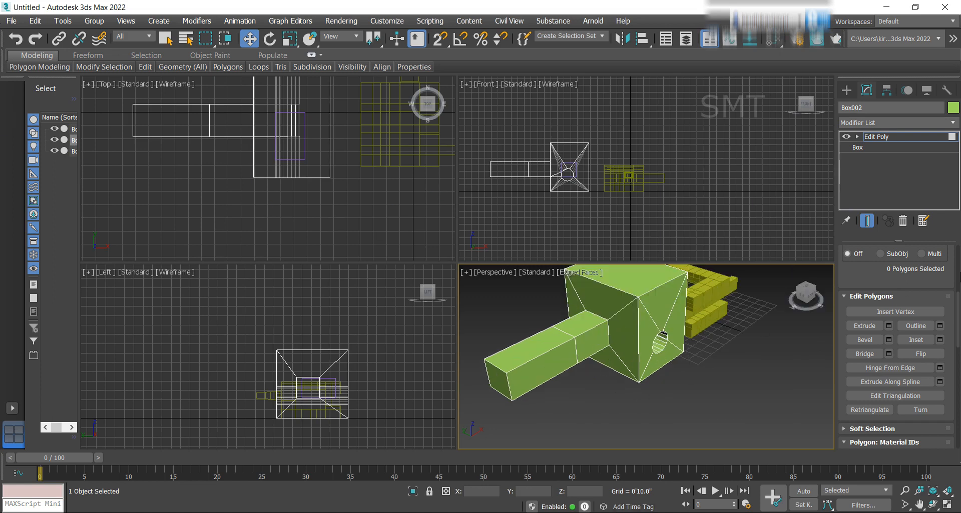
# Select all polygons of the attached box and its bridge outside the large box, and delete them to leave a rectangular opening
pyautogui.moveTo(221, 176); pyautogui.dragTo(228, 235, button='middle')
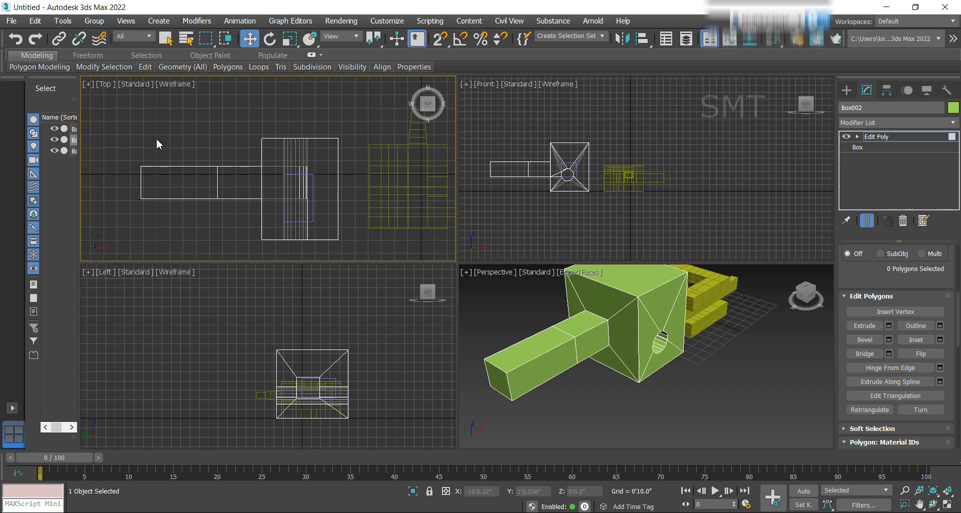
pyautogui.moveTo(150, 160); pyautogui.dragTo(254, 250)
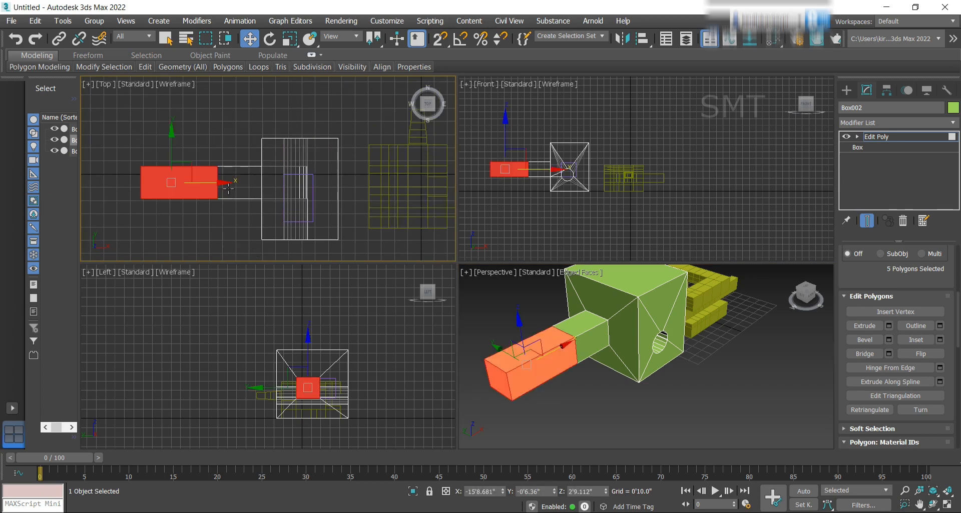
pyautogui.keyDown('ctrl'); pyautogui.click(256, 171); pyautogui.keyUp('ctrl')
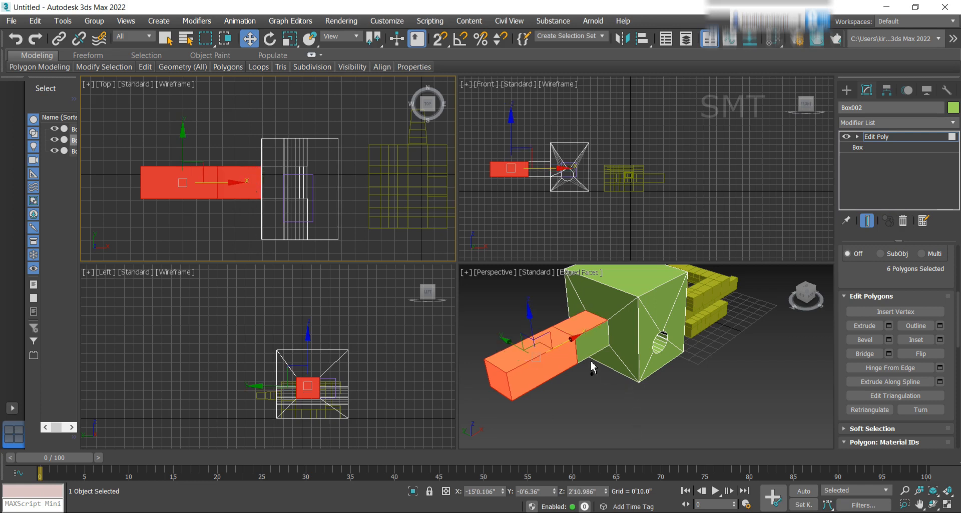
pyautogui.keyDown('ctrl'); pyautogui.click(588, 343); pyautogui.keyUp('ctrl')
pyautogui.moveTo(806, 297); pyautogui.dragTo(835, 281)
pyautogui.keyDown('alt'); pyautogui.moveTo(631, 359); pyautogui.dragTo(633, 359, button='middle'); pyautogui.keyUp('alt')
pyautogui.keyDown('ctrl'); pyautogui.click(628, 325); pyautogui.keyUp('ctrl')
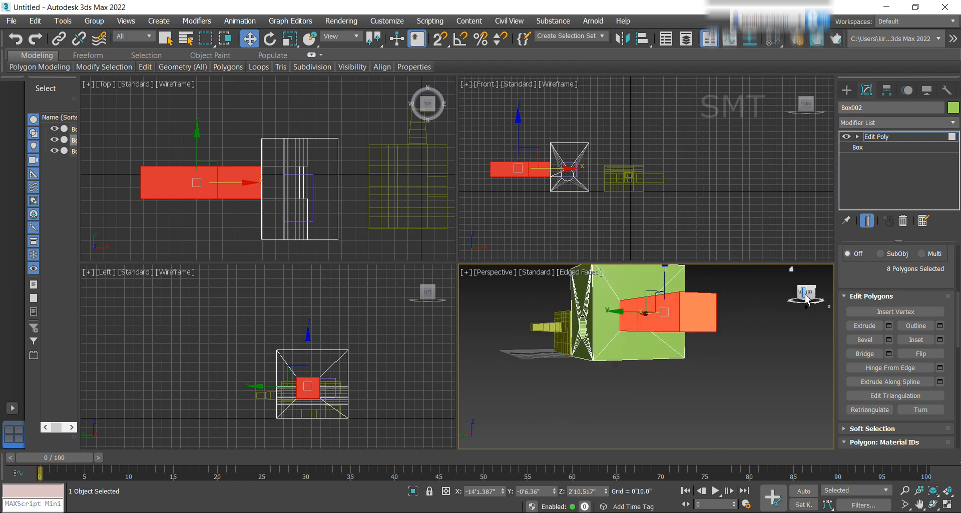
pyautogui.moveTo(806, 296); pyautogui.dragTo(792, 274)
pyautogui.keyDown('ctrl'); pyautogui.click(641, 292); pyautogui.keyUp('ctrl')
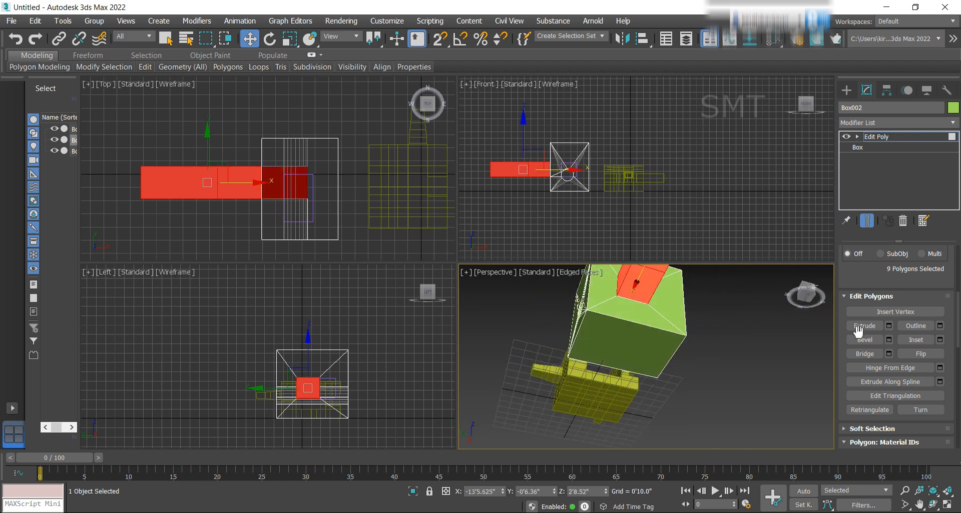
pyautogui.press('Delete')
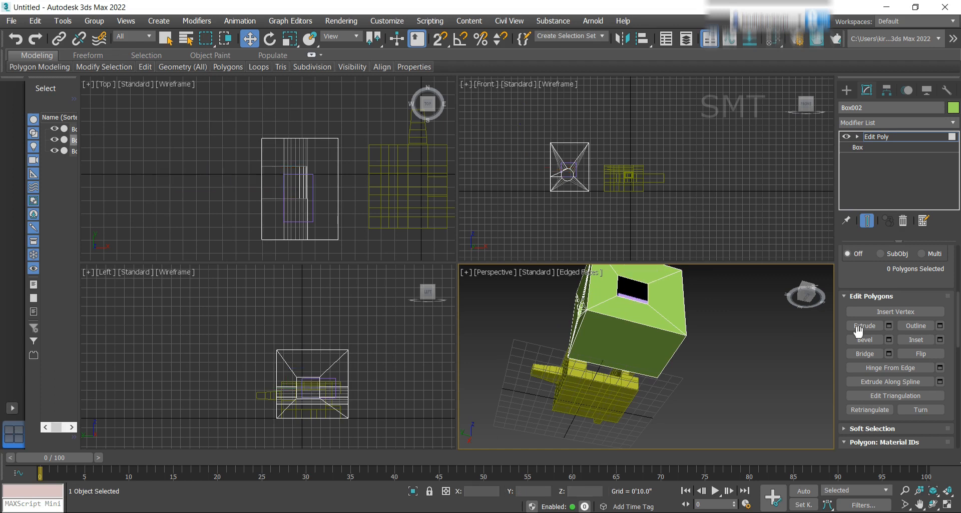
# Select the border of the rectangular opening in the large box's side and cap it
pyautogui.click(807, 295)
pyautogui.keyDown('alt'); pyautogui.moveTo(625, 313); pyautogui.dragTo(645, 380, button='middle'); pyautogui.keyUp('alt')
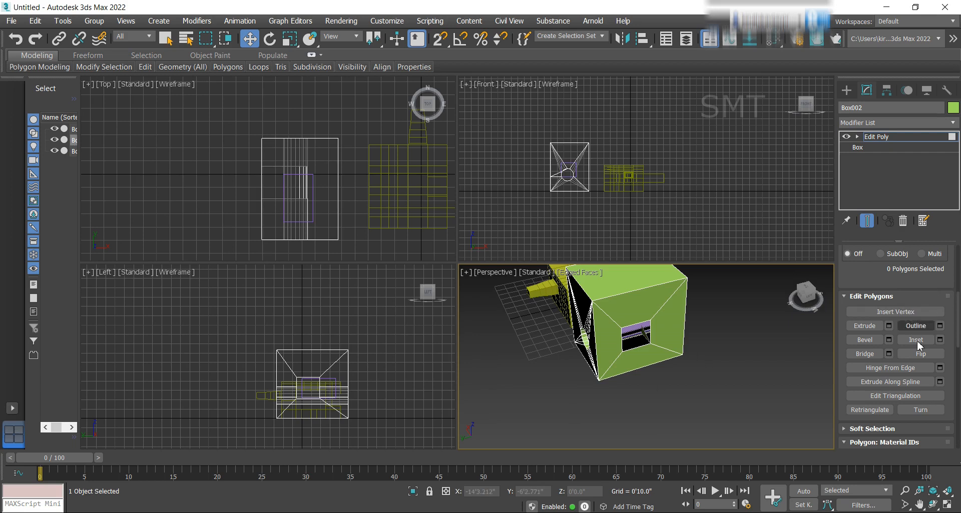
pyautogui.scroll(1, 949, 374)
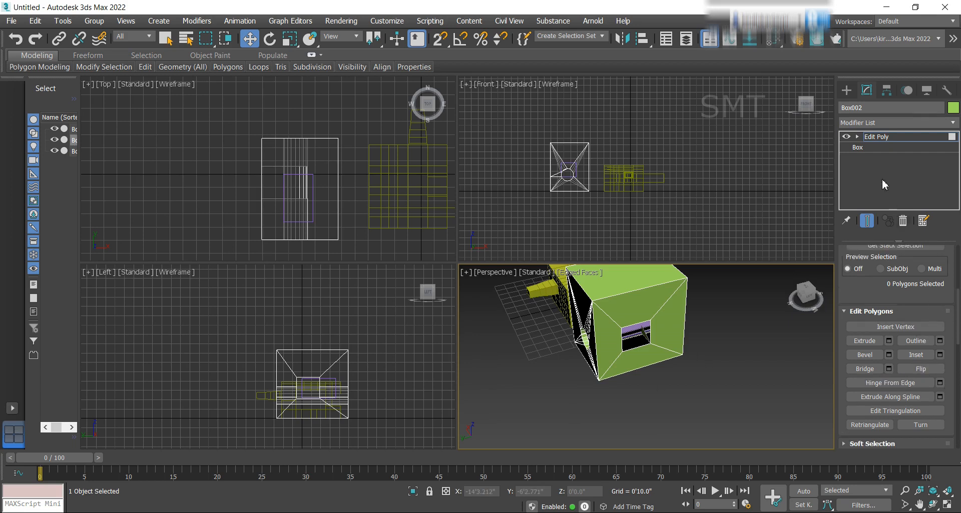
pyautogui.press('3')
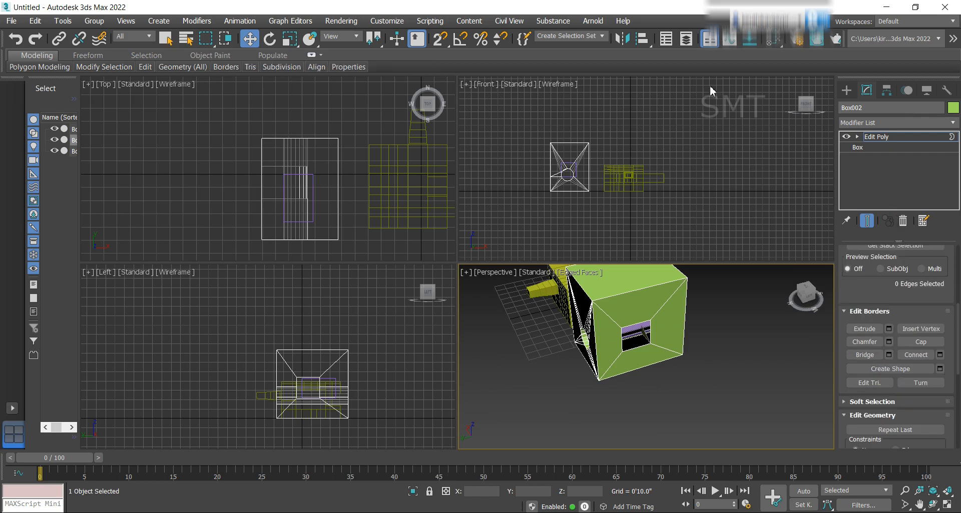
pyautogui.click(629, 326)
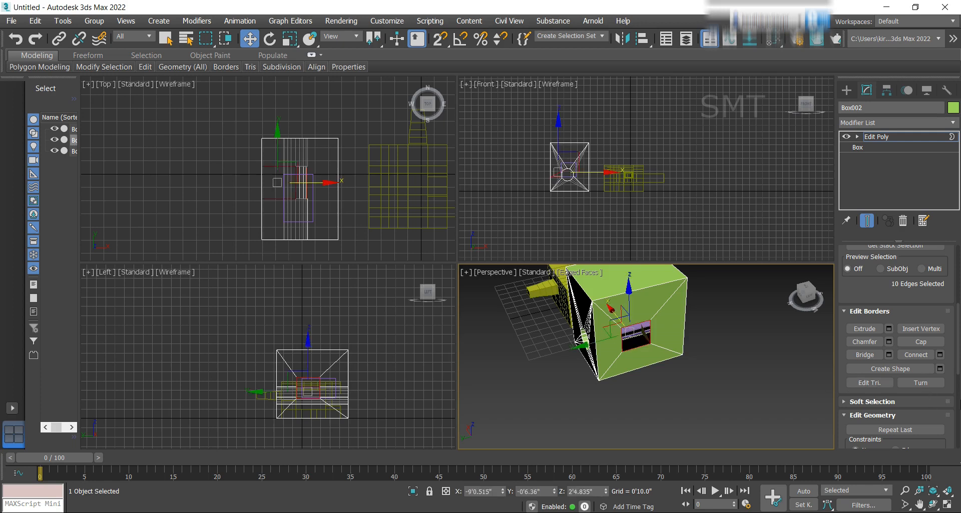
pyautogui.click(936, 343)
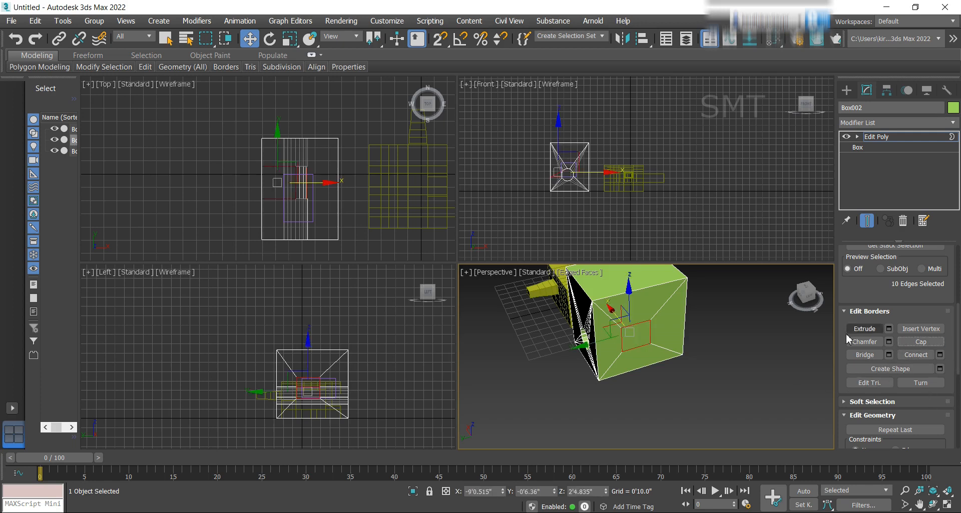
# Delete the cap polygon covering the rectangular opening and clear the polygon selection
pyautogui.press('4')
pyautogui.click(642, 338)
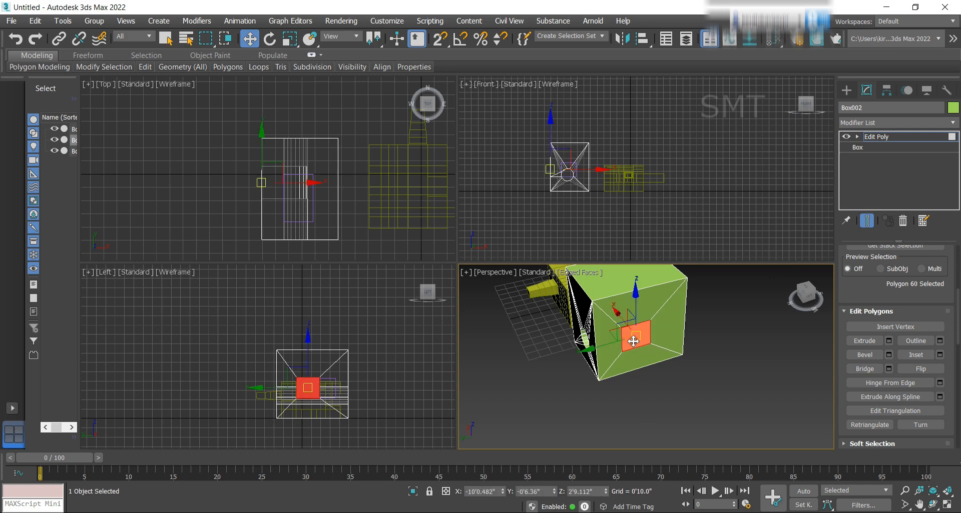
pyautogui.press('Delete')
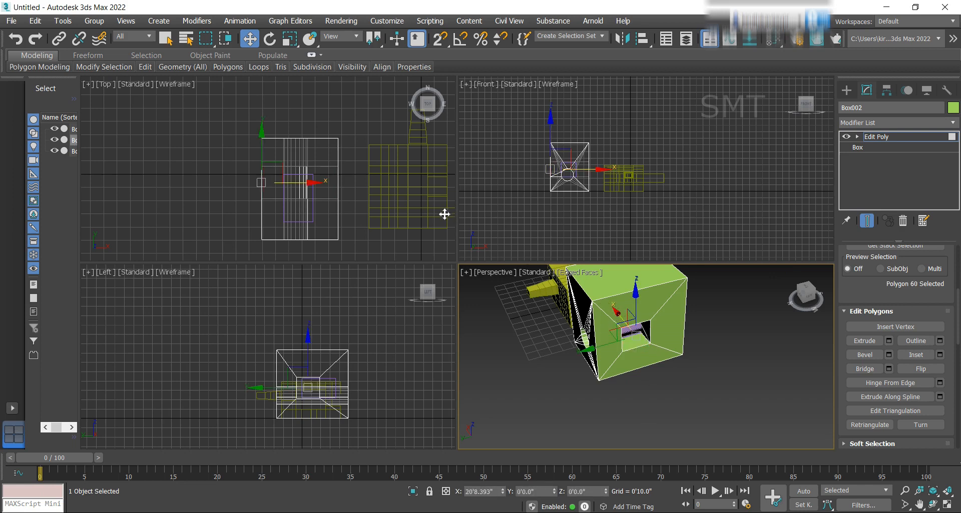
pyautogui.hotkey('ctrl', 'd')
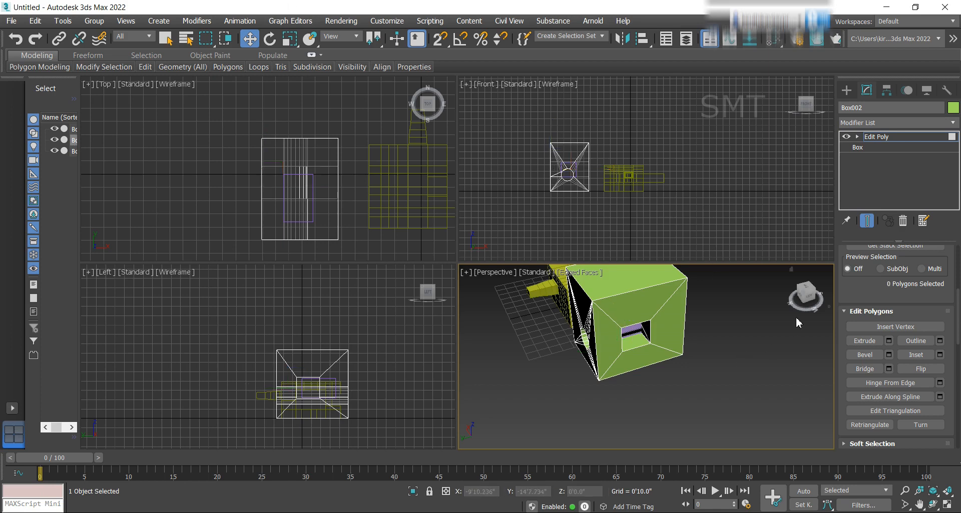
# Examine the rectangular opening and the large box's interior from several angles, with edged faces turned off in the perspective view
pyautogui.moveTo(806, 296); pyautogui.dragTo(781, 298)
pyautogui.keyDown('alt'); pyautogui.moveTo(626, 312); pyautogui.dragTo(603, 320, button='middle'); pyautogui.keyUp('alt')
pyautogui.scroll(5, 641, 313)
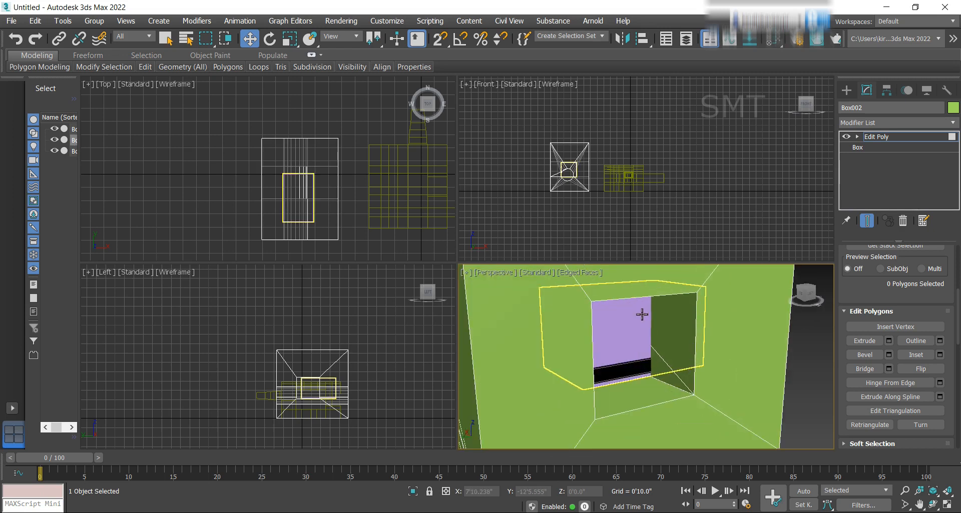
pyautogui.scroll(-6, 632, 356)
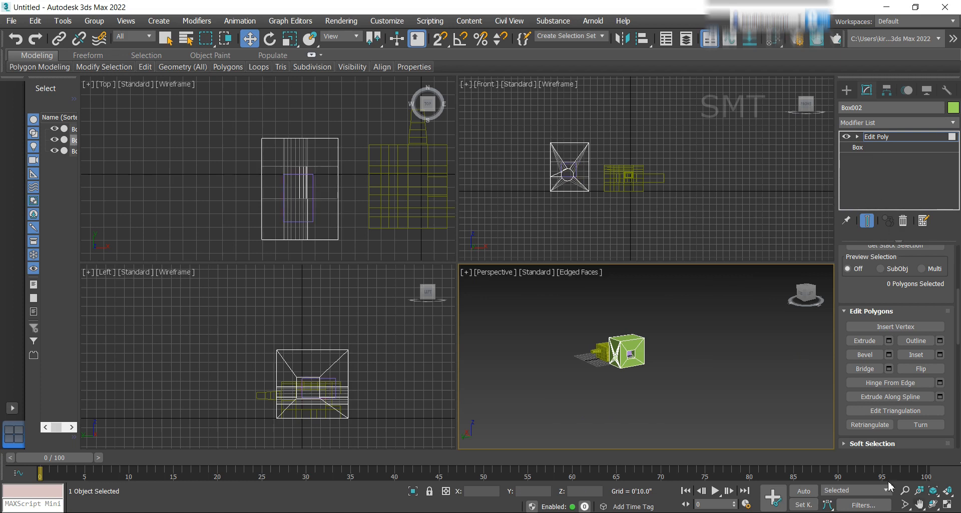
pyautogui.moveTo(812, 302); pyautogui.dragTo(808, 296)
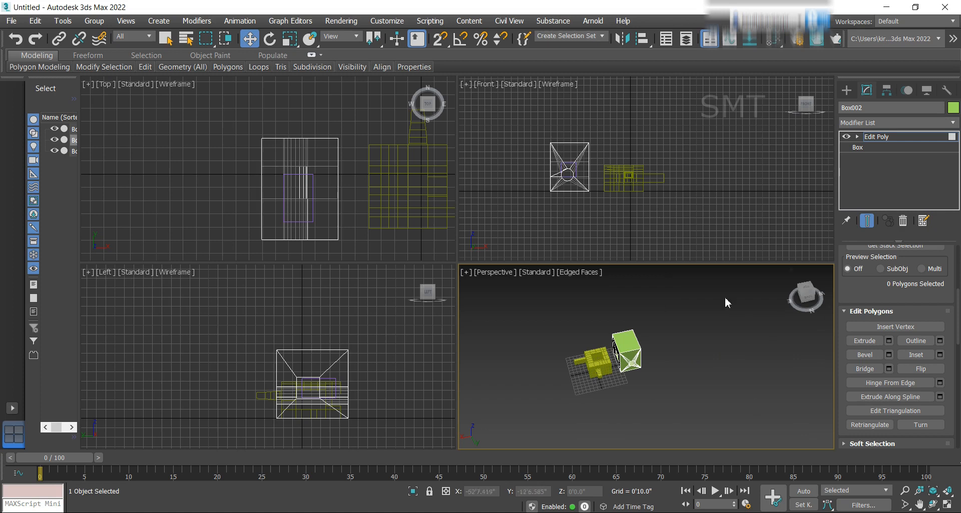
pyautogui.scroll(8, 637, 351)
pyautogui.scroll(-4, 637, 350)
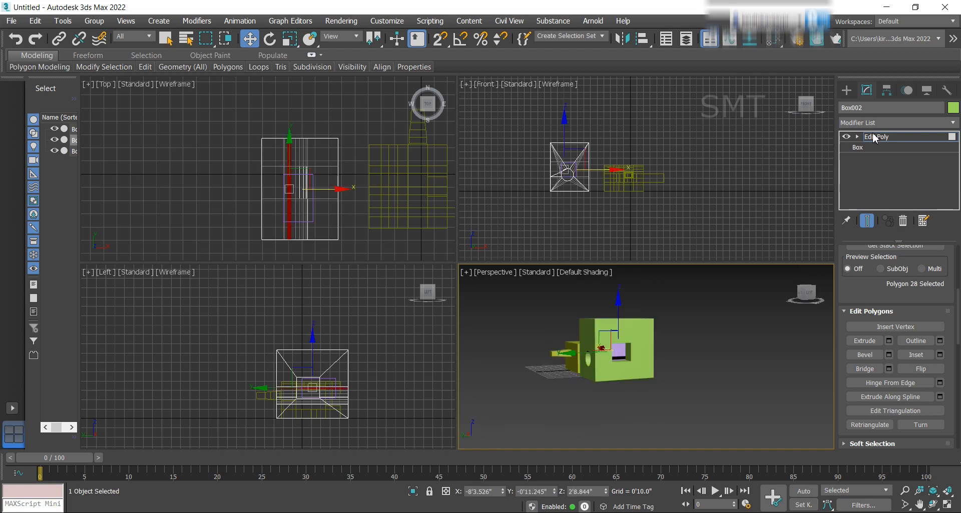
# Leave polygon editing and delete the purple box remaining inside the large green box
pyautogui.click(874, 136)
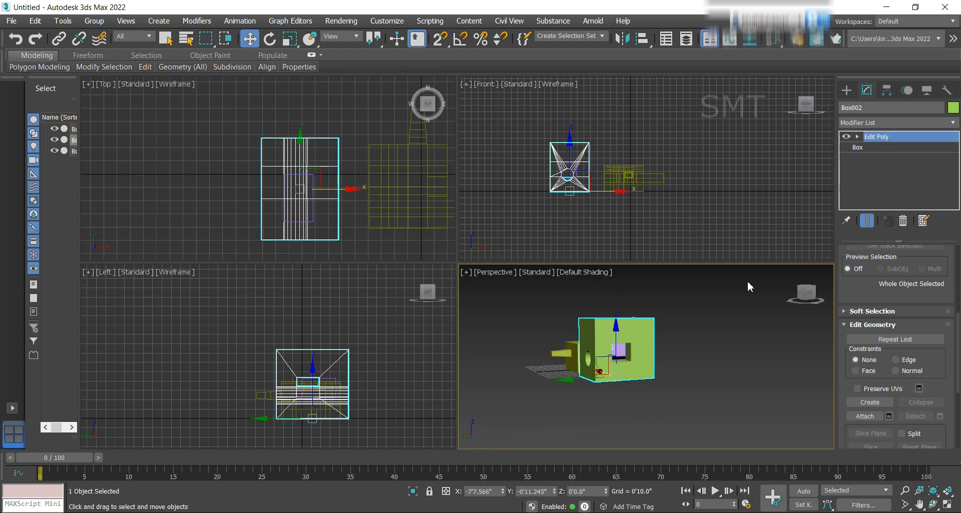
pyautogui.click(619, 352)
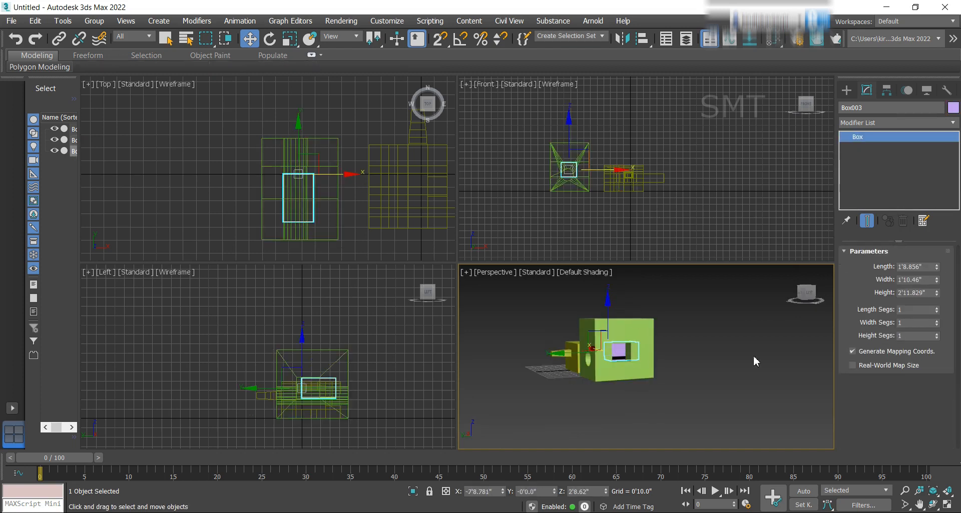
pyautogui.press('Delete')
pyautogui.moveTo(806, 290)
pyautogui.mouseDown()
pyautogui.moveTo(791, 301)
pyautogui.moveTo(823, 293)
pyautogui.moveTo(812, 297)
pyautogui.mouseUp()
pyautogui.scroll(5, 619, 373)
pyautogui.scroll(-5, 619, 373)
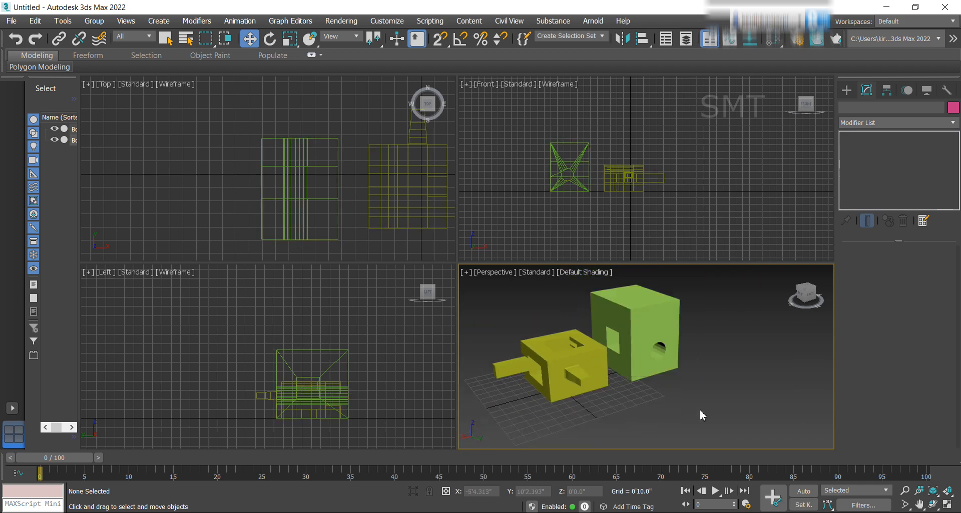
pyautogui.click(847, 90)
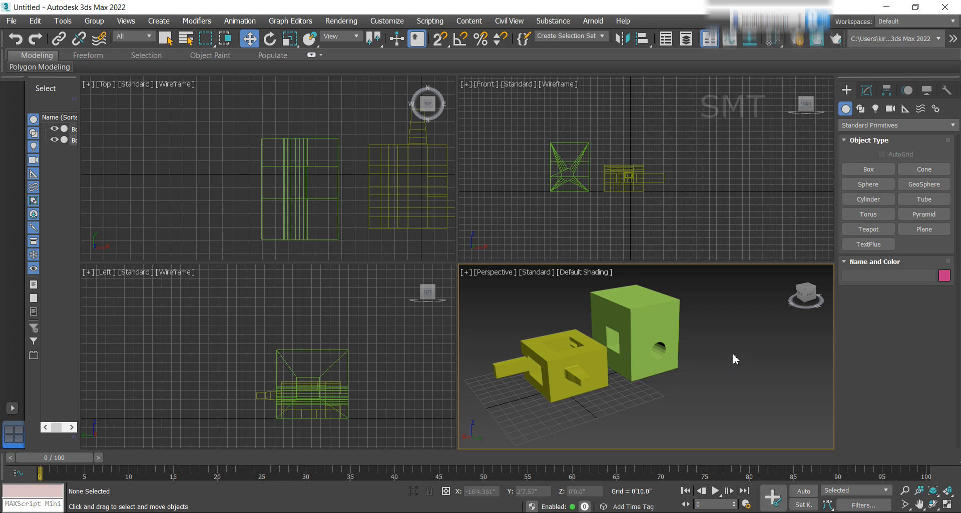
pyautogui.moveTo(733, 353); pyautogui.dragTo(733, 366, button='middle')
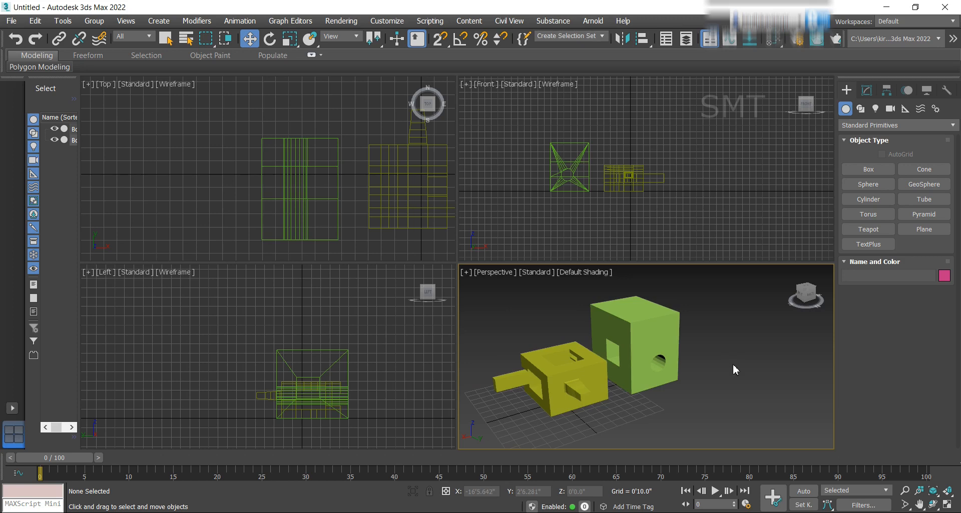